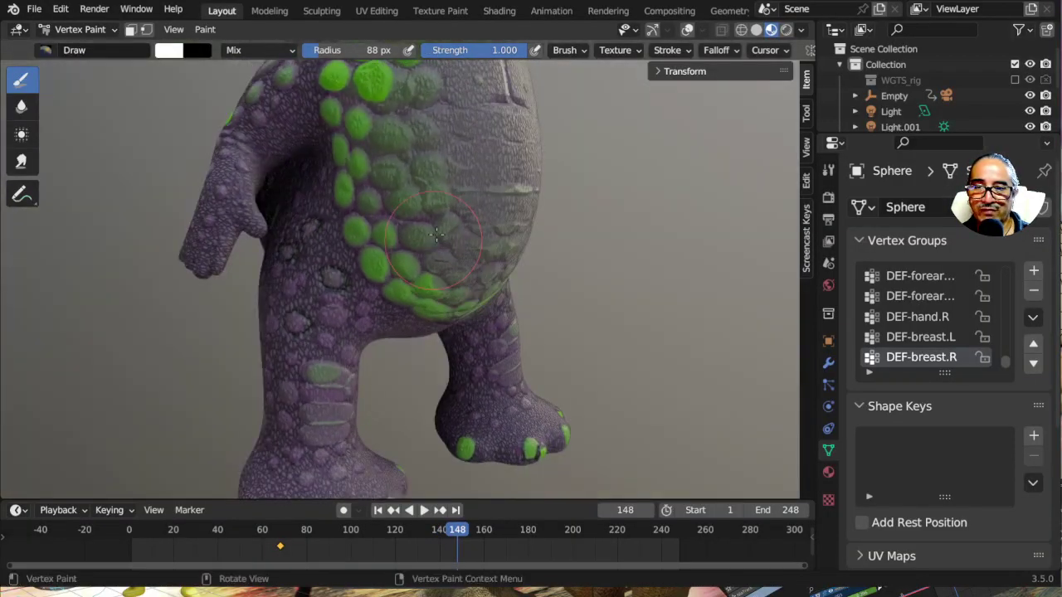
Leave Vertex Paint for Object Mode on the creature's head and turn on viewport overlays
{"action": "mouse_move", "coordinate": [436, 234]}
{"action": "middle_mouse_down"}
{"action": "mouse_move", "coordinate": [535, 419]}
{"action": "mouse_move", "coordinate": [415, 214]}
{"action": "middle_mouse_up"}
{"action": "scroll", "coordinate": [536, 419], "scroll_direction": "up", "scroll_amount": 5}
{"action": "scroll", "coordinate": [415, 214], "scroll_direction": "up", "scroll_amount": 2}
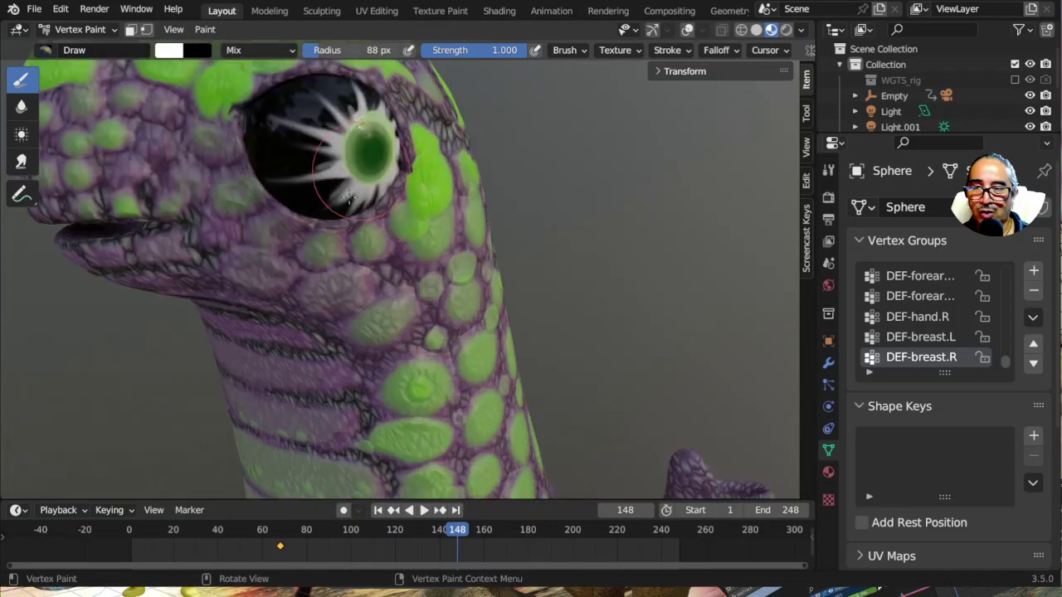
{"action": "middle_click_drag", "start_coordinate": [352, 174], "coordinate": [282, 154]}
{"action": "left_click", "coordinate": [79, 29]}
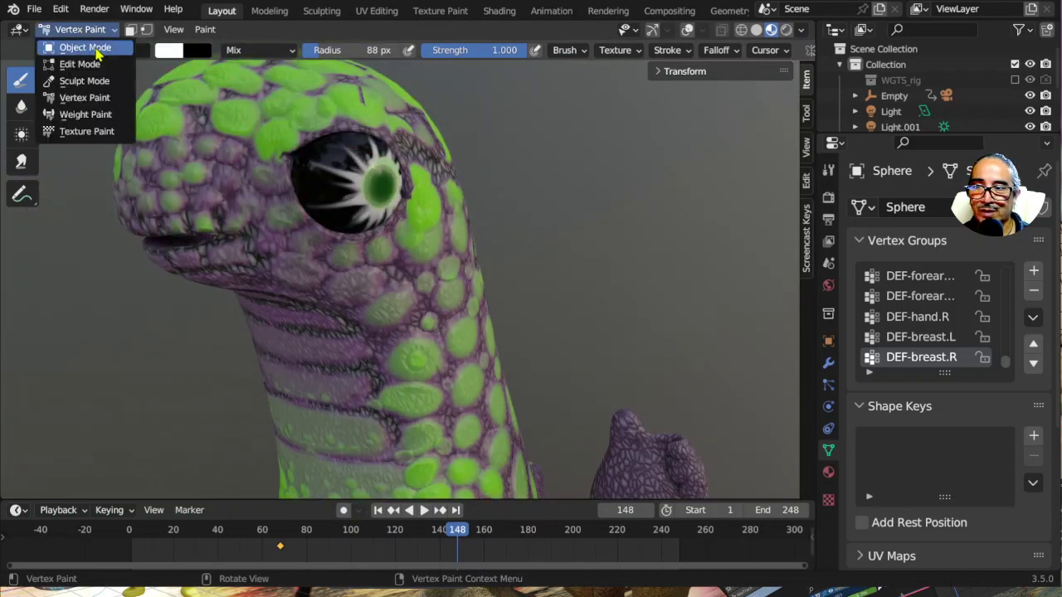
{"action": "left_click", "coordinate": [87, 45]}
{"action": "left_click", "coordinate": [687, 29]}
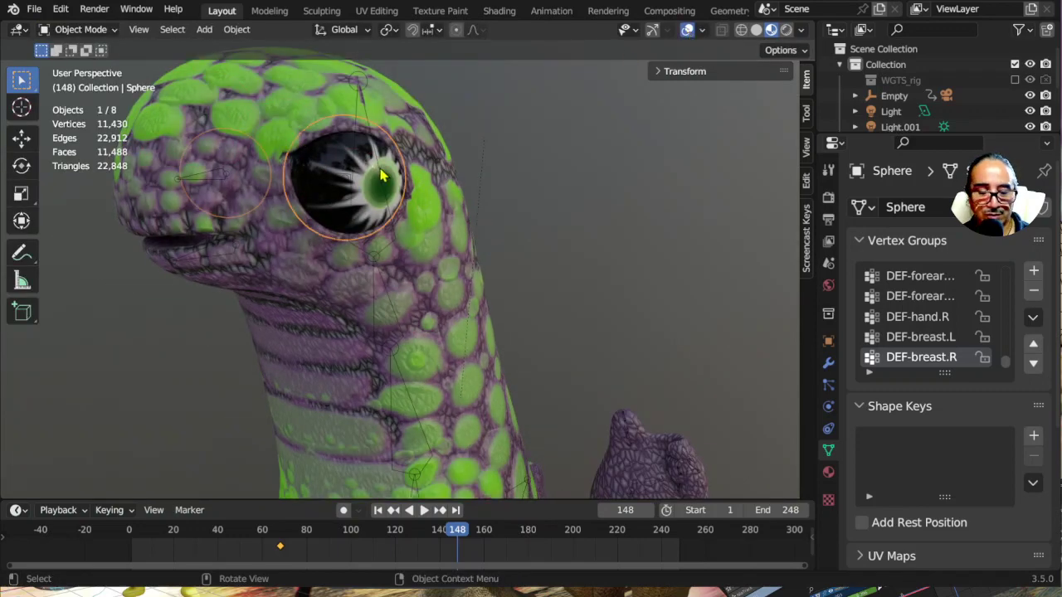
Isolate the selected eyeballs in Local View and switch to front orthographic view
{"action": "key", "text": "KP_Divide"}
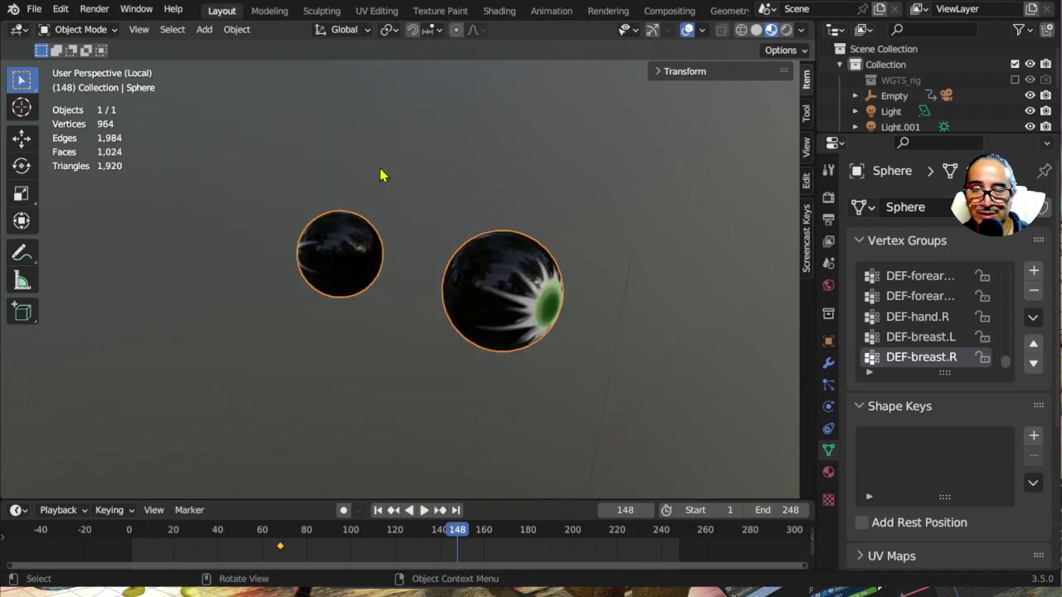
{"action": "key", "text": "Tab"}
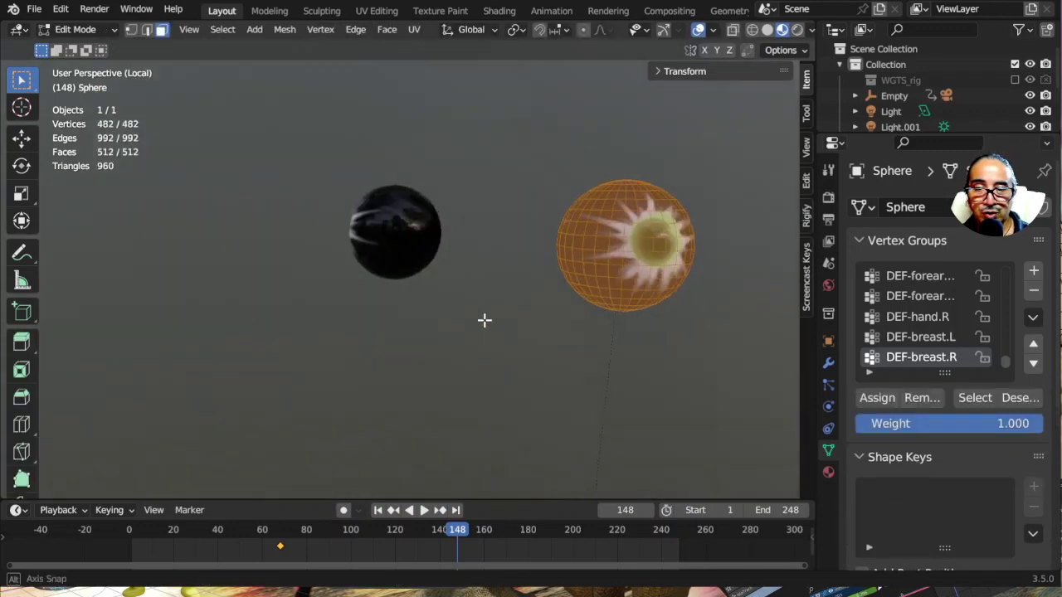
{"action": "key", "text": "Tab"}
{"action": "scroll", "coordinate": [634, 315], "scroll_direction": "up", "scroll_amount": 2}
{"action": "key", "text": "KP_5"}
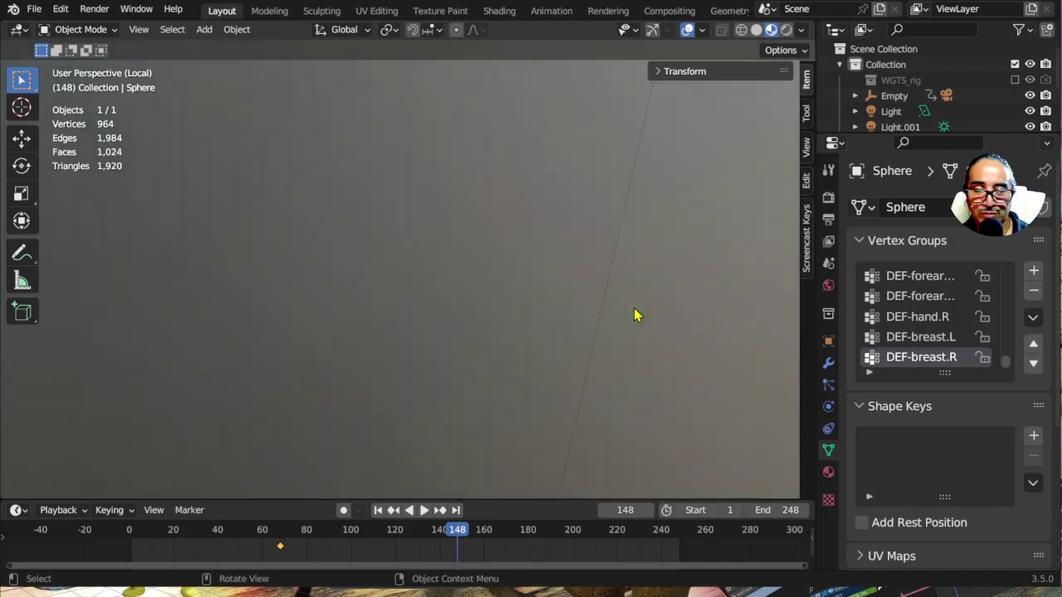
{"action": "key", "text": "KP_1"}
Open the eyeball mesh in Edit Mode and frame it so the iris faces the viewer
{"action": "key", "text": "Tab"}
{"action": "key", "text": "KP_1"}
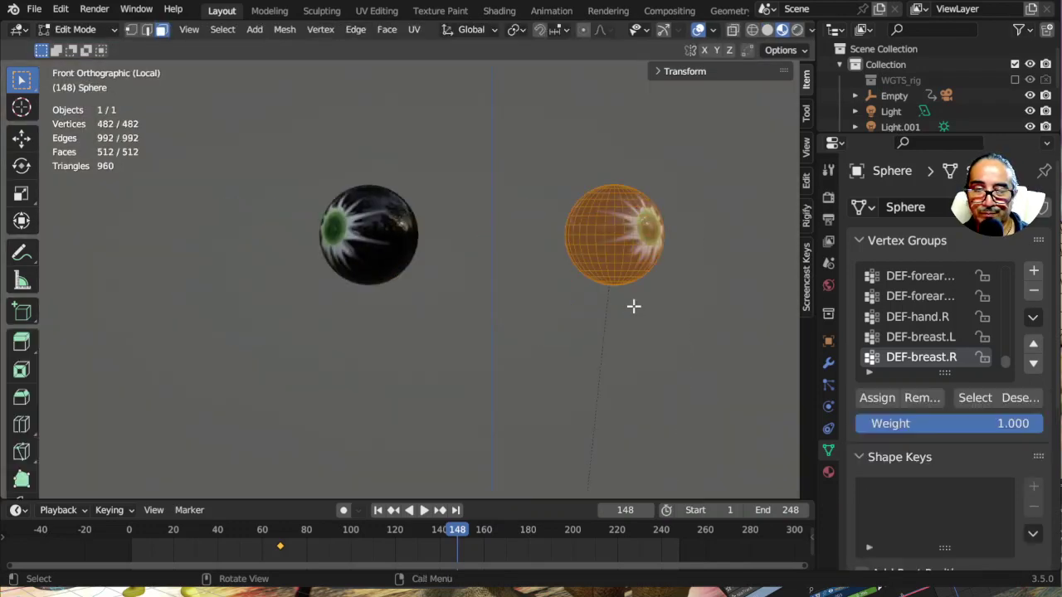
{"action": "key", "text": "KP_Decimal"}
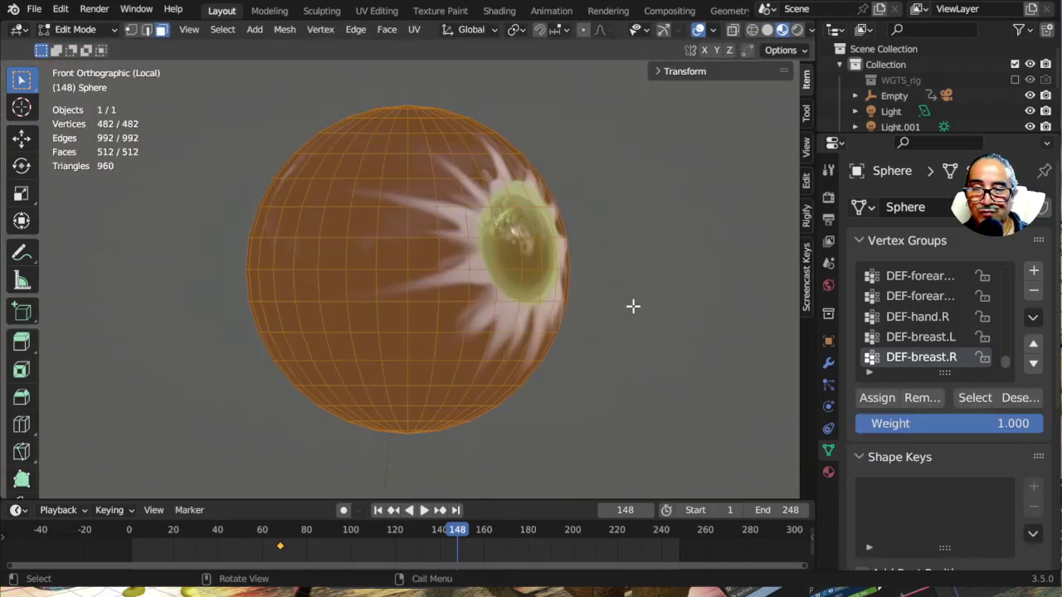
{"action": "mouse_move", "coordinate": [633, 306]}
{"action": "middle_mouse_down"}
{"action": "mouse_move", "coordinate": [507, 327]}
{"action": "mouse_move", "coordinate": [533, 332]}
{"action": "middle_mouse_up"}
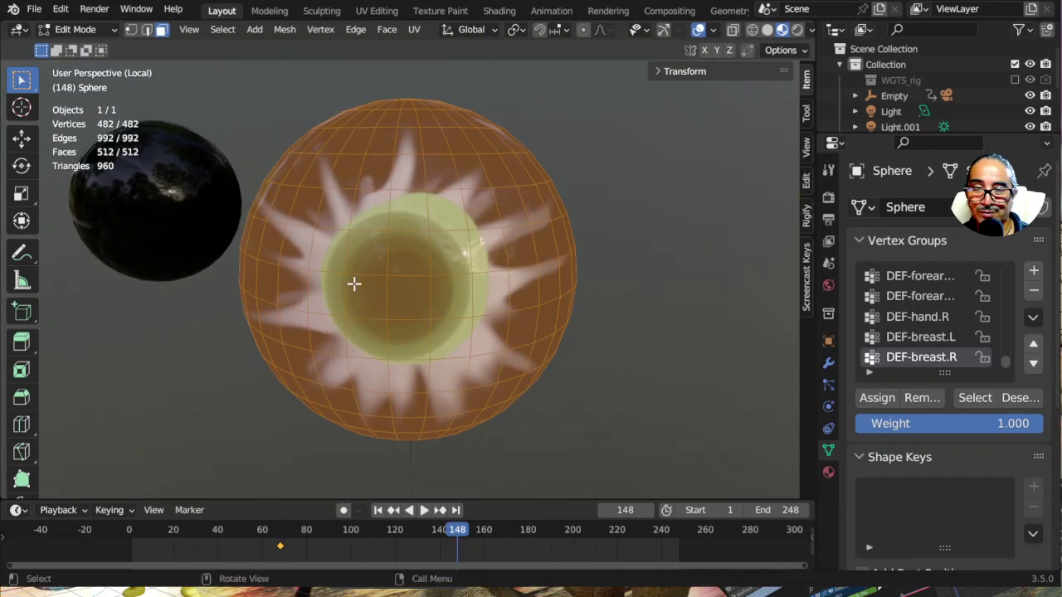
{"action": "mouse_move", "coordinate": [354, 284]}
{"action": "middle_mouse_down"}
{"action": "mouse_move", "coordinate": [394, 268]}
{"action": "mouse_move", "coordinate": [405, 282]}
{"action": "middle_mouse_up"}
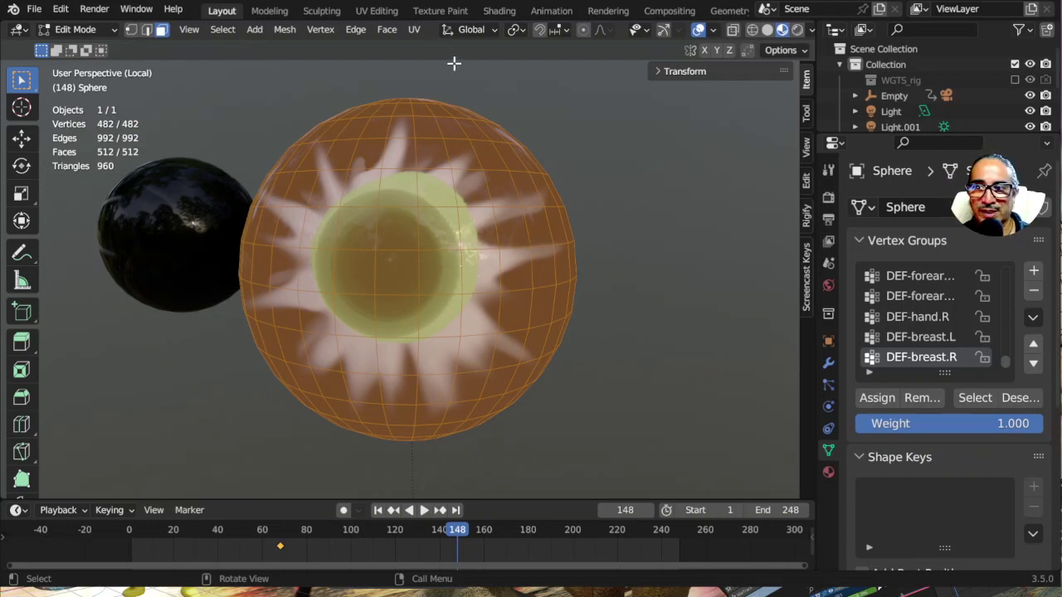
In UV Editing, mark the edge loop around the eyeball's middle as a seam
{"action": "left_click", "coordinate": [377, 10]}
{"action": "scroll", "coordinate": [146, 264], "scroll_direction": "down", "scroll_amount": 3}
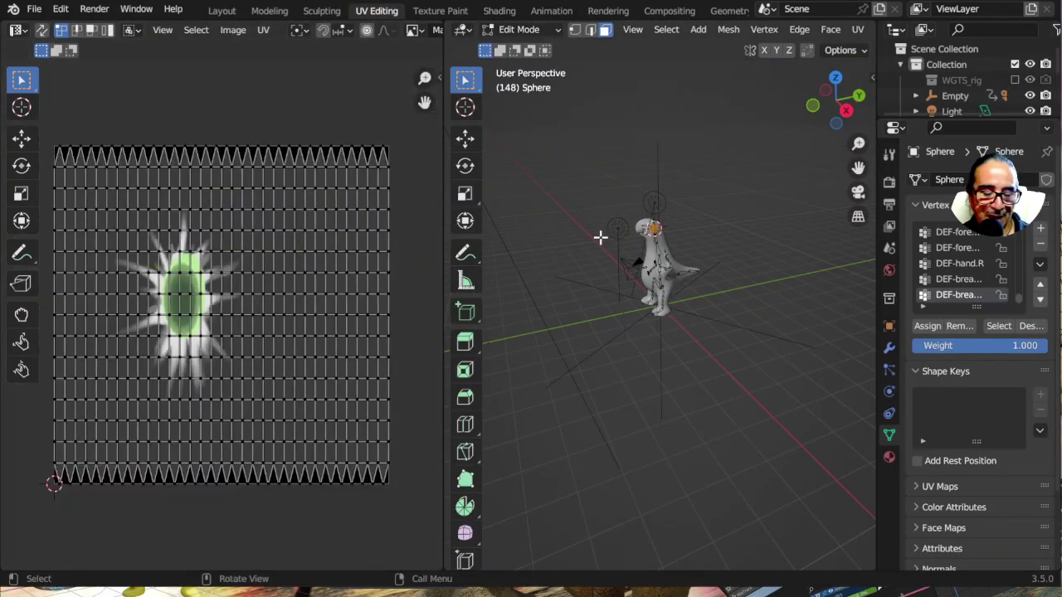
{"action": "key", "text": "KP_Decimal"}
{"action": "mouse_move", "coordinate": [724, 279]}
{"action": "middle_mouse_down"}
{"action": "mouse_move", "coordinate": [706, 373]}
{"action": "mouse_move", "coordinate": [715, 356]}
{"action": "mouse_move", "coordinate": [672, 316]}
{"action": "middle_mouse_up"}
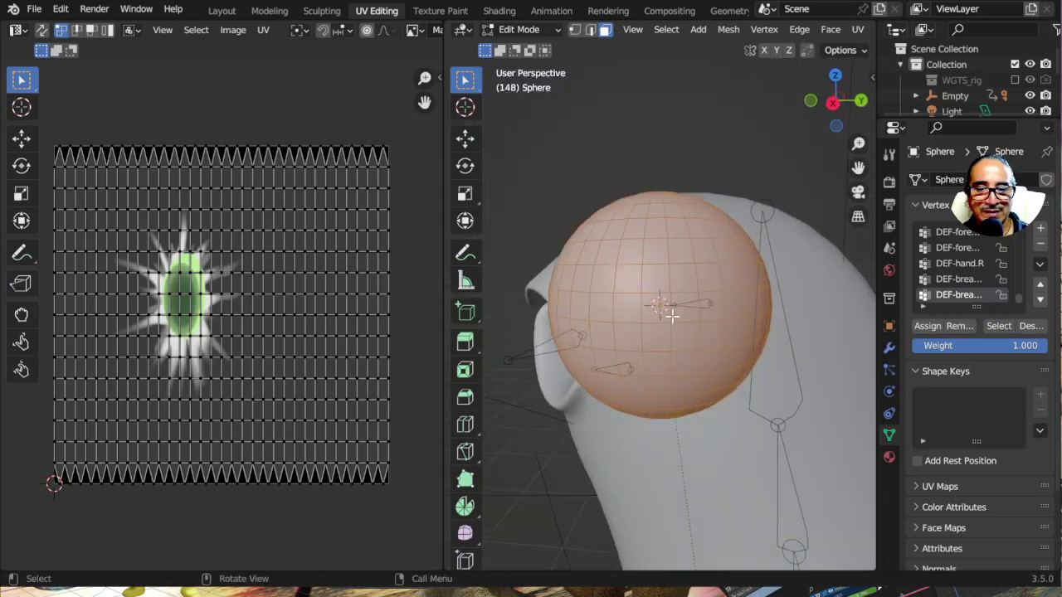
{"action": "left_click", "coordinate": [590, 30]}
{"action": "mouse_move", "coordinate": [638, 356]}
{"action": "middle_mouse_down"}
{"action": "mouse_move", "coordinate": [692, 337]}
{"action": "mouse_move", "coordinate": [686, 315]}
{"action": "mouse_move", "coordinate": [758, 227]}
{"action": "mouse_move", "coordinate": [816, 277]}
{"action": "mouse_move", "coordinate": [749, 274]}
{"action": "middle_mouse_up"}
{"action": "left_click", "coordinate": [682, 320], "text": "alt"}
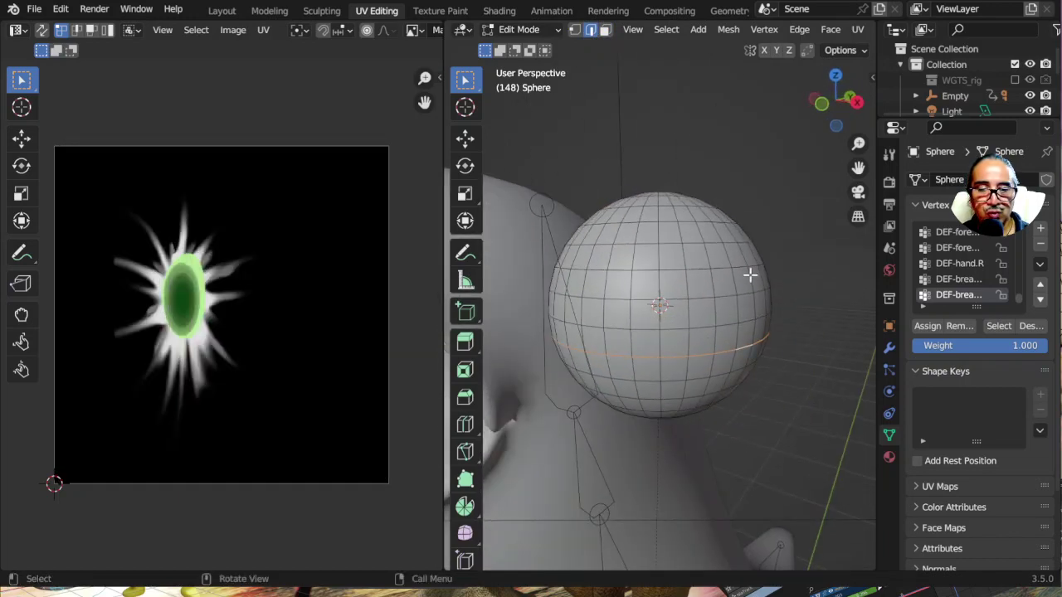
{"action": "key", "text": "u"}
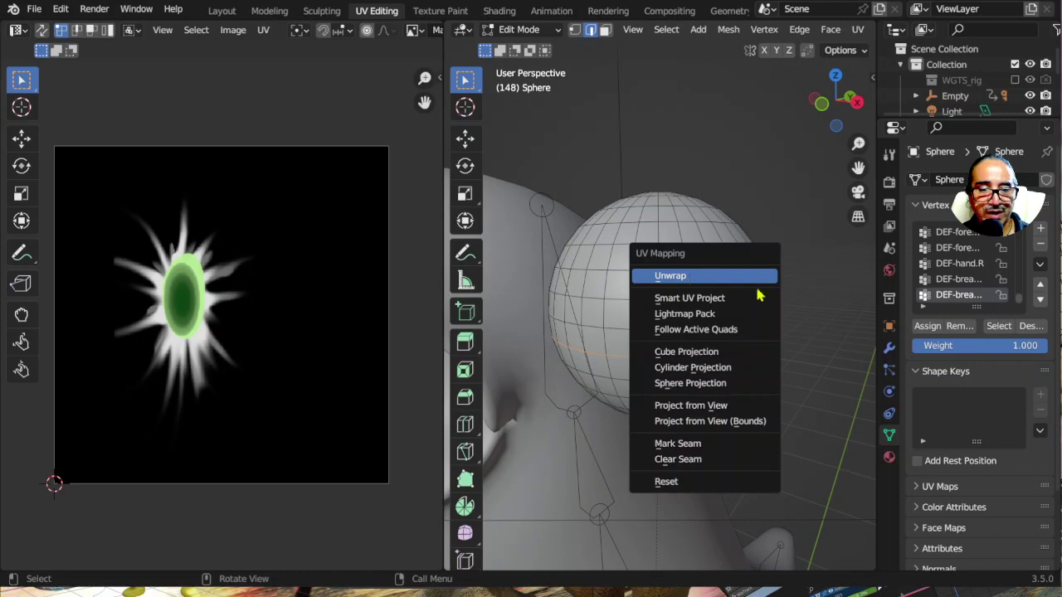
{"action": "left_click", "coordinate": [697, 446]}
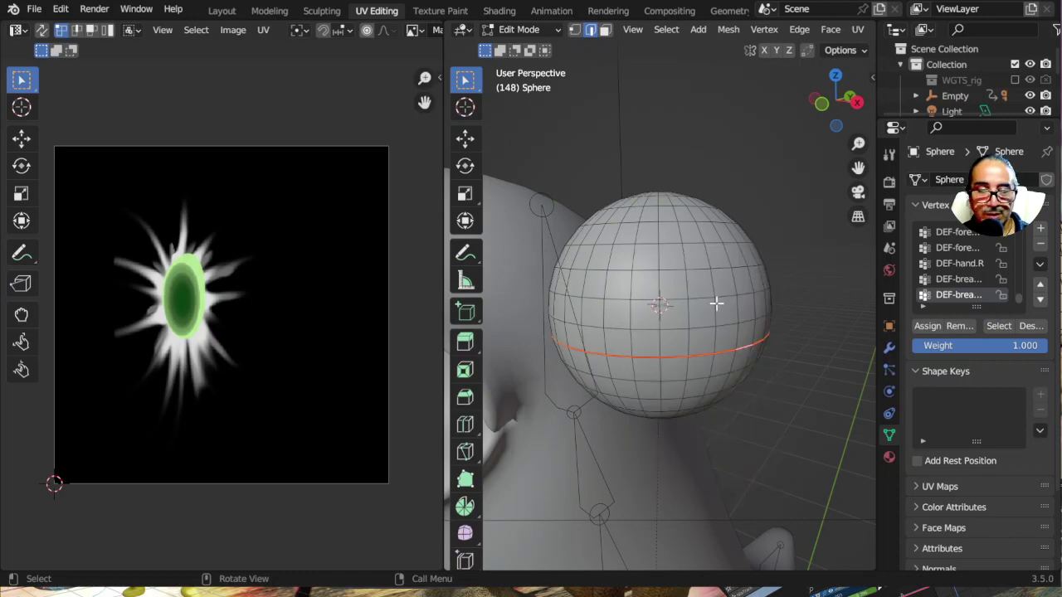
Rotate the whole eyeball 90 degrees from side view, then select one face on its left half
{"action": "key", "text": "a"}
{"action": "key", "text": "KP_3"}
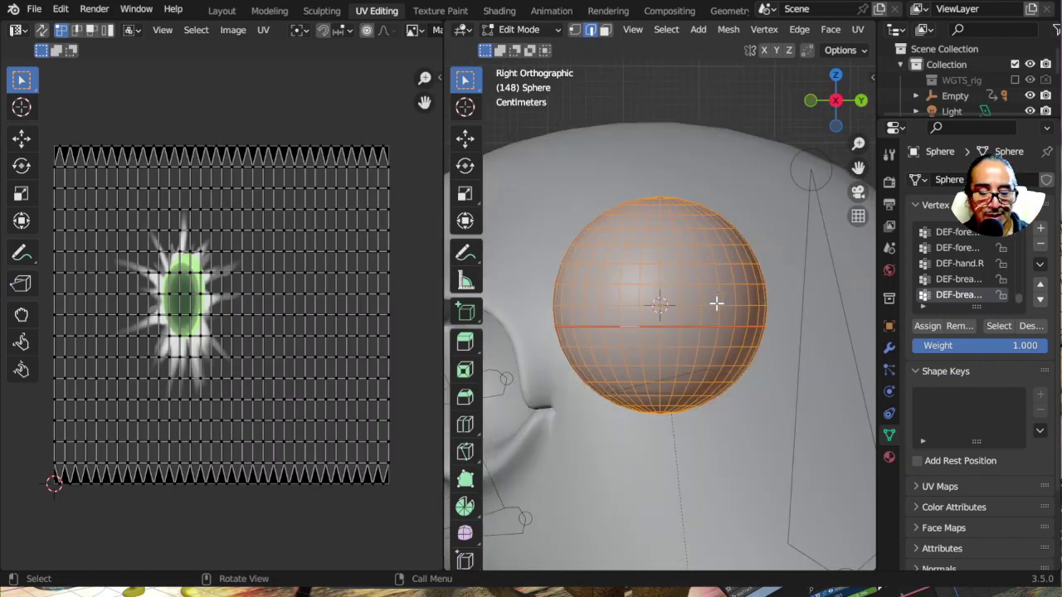
{"action": "type", "text": "r"}
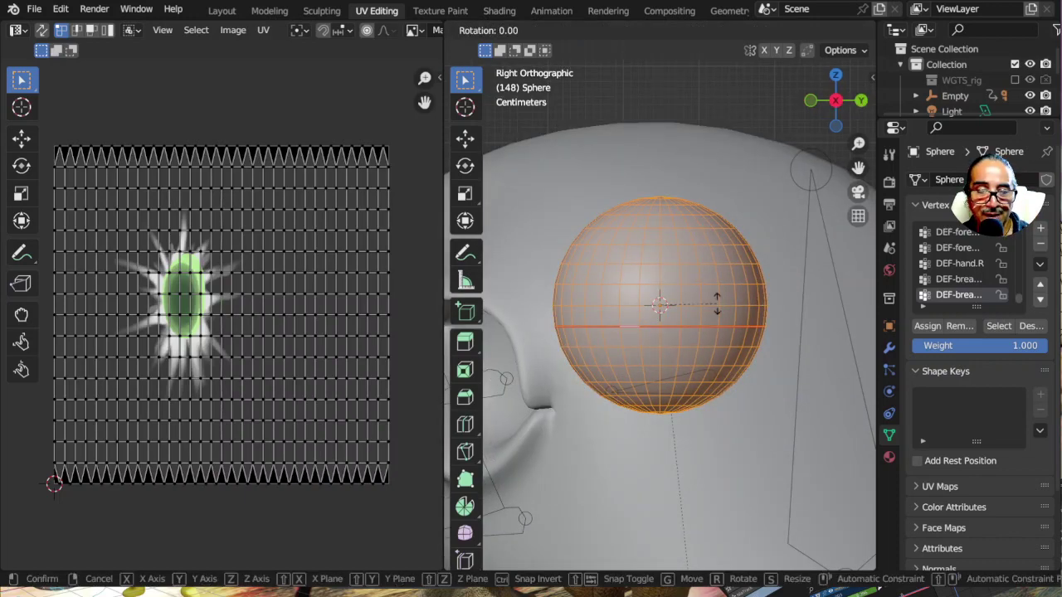
{"action": "type", "text": "90"}
{"action": "key", "text": "Return"}
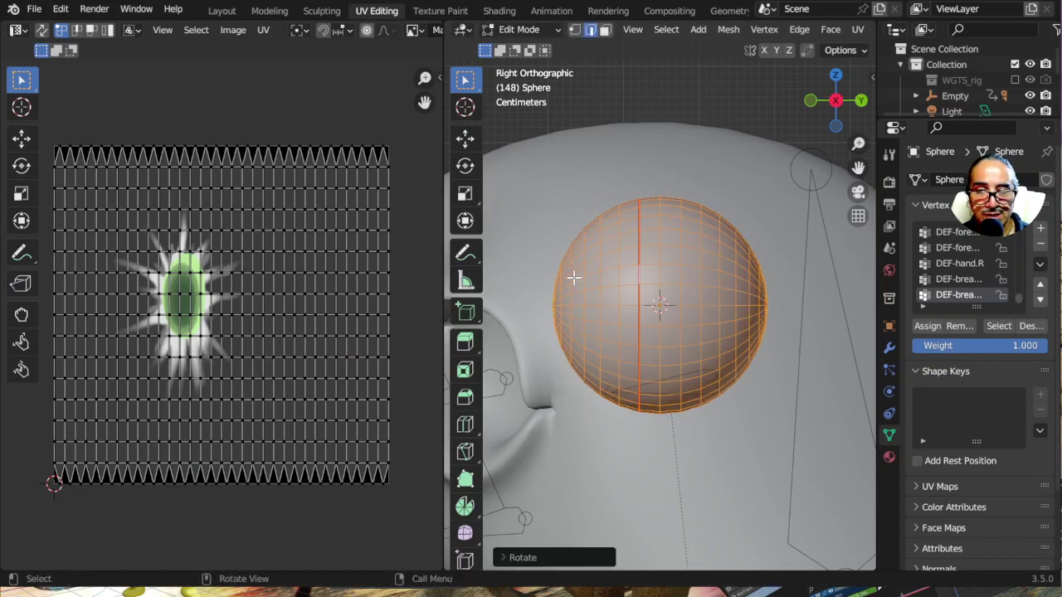
{"action": "left_click", "coordinate": [605, 30]}
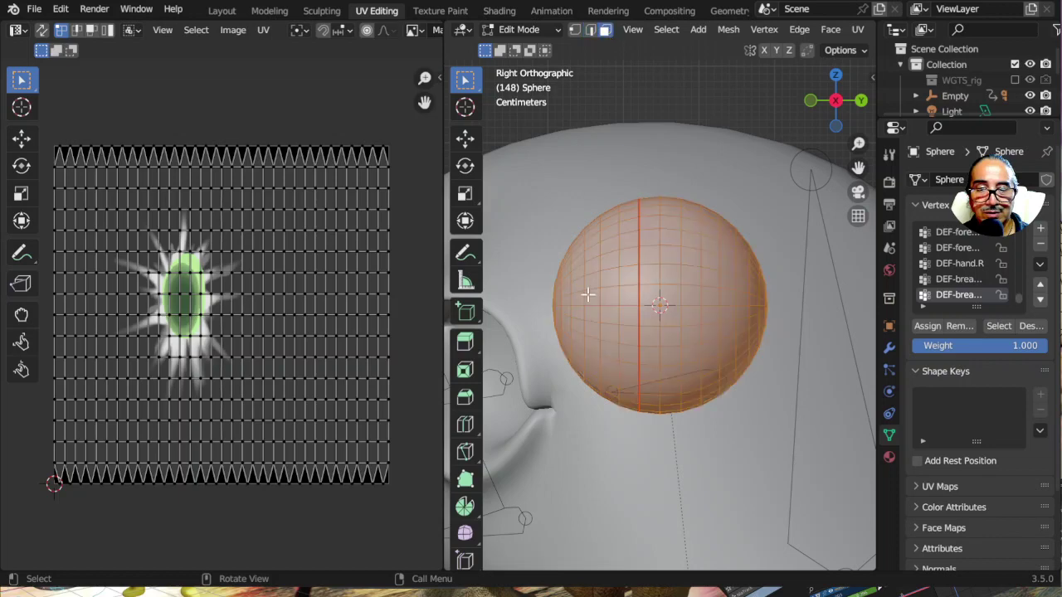
{"action": "left_click", "coordinate": [597, 296]}
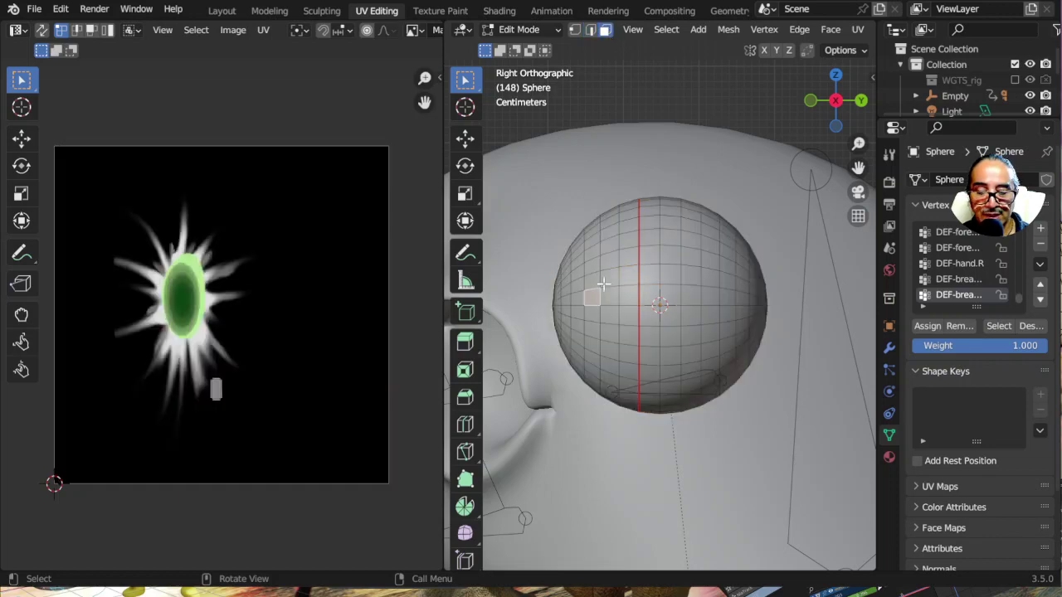
Unwrap the whole eyeball into a flat UV layout
{"action": "key", "text": "l"}
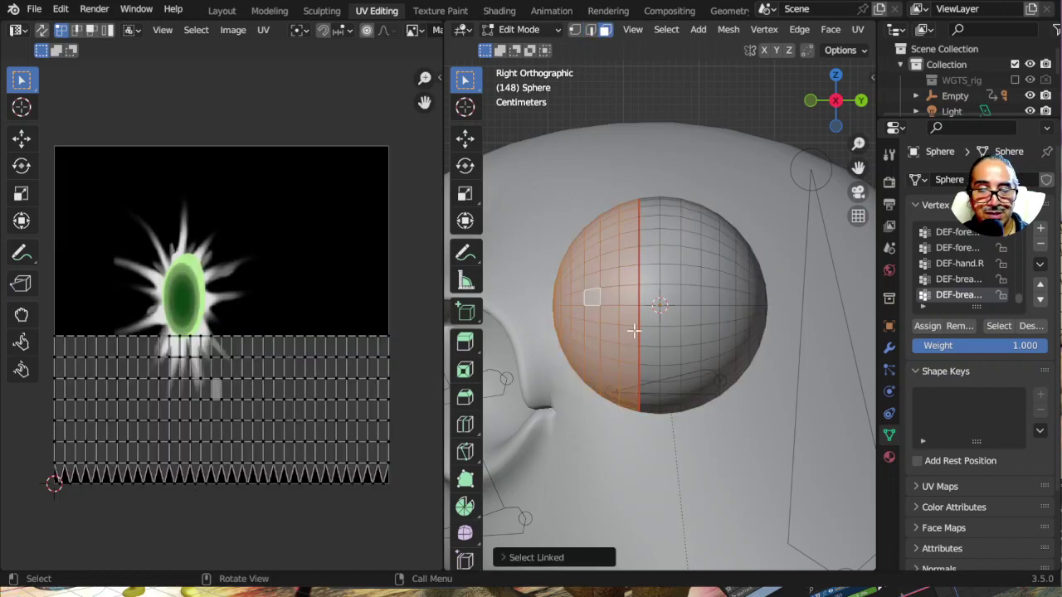
{"action": "mouse_move", "coordinate": [626, 244]}
{"action": "middle_mouse_down"}
{"action": "mouse_move", "coordinate": [672, 234]}
{"action": "mouse_move", "coordinate": [763, 240]}
{"action": "middle_mouse_up"}
{"action": "key", "text": "l"}
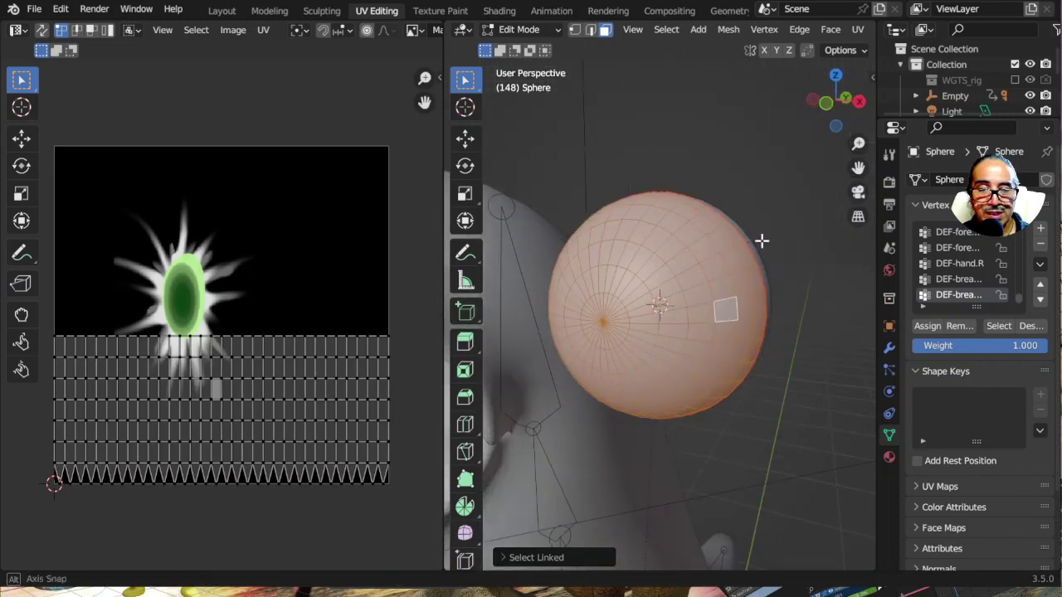
{"action": "key", "text": "u"}
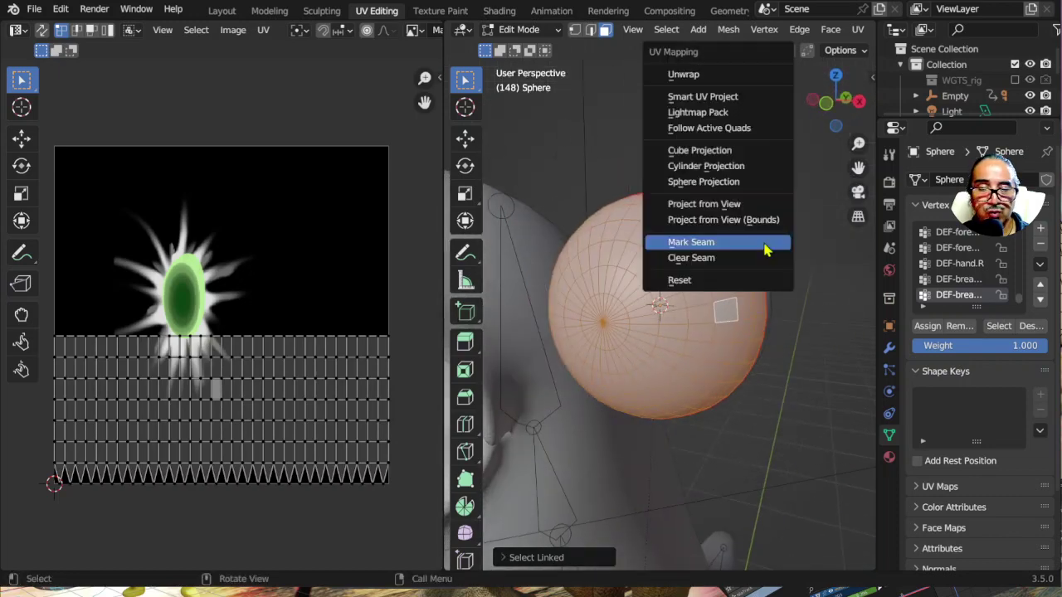
{"action": "left_click", "coordinate": [701, 79]}
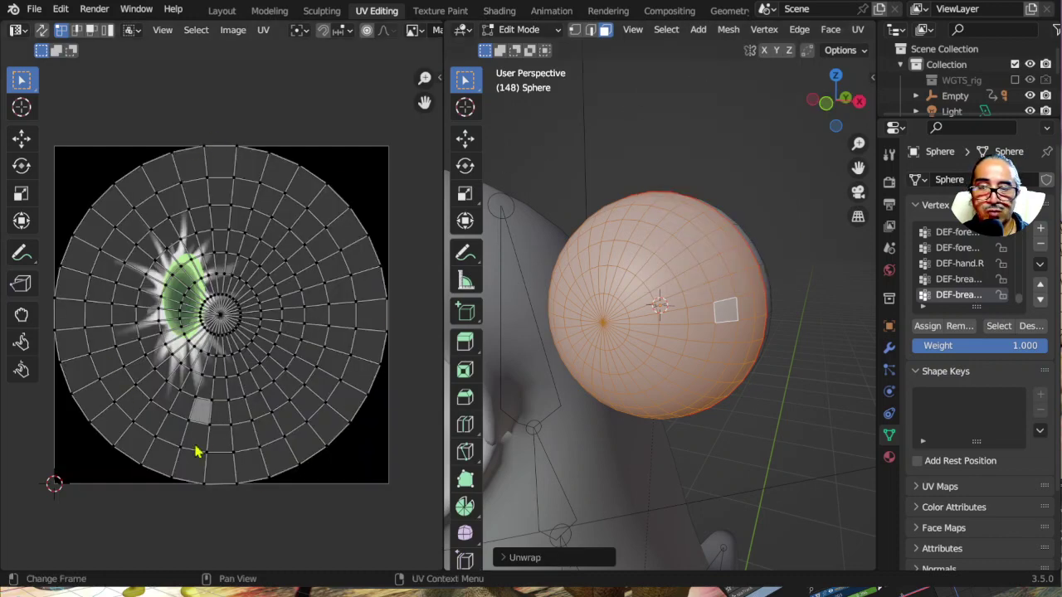
Unwrap the forward-facing half of the eyeball on its own
{"action": "mouse_move", "coordinate": [446, 444]}
{"action": "middle_mouse_down"}
{"action": "mouse_move", "coordinate": [592, 379]}
{"action": "mouse_move", "coordinate": [682, 308]}
{"action": "middle_mouse_up"}
{"action": "key", "text": "alt+a"}
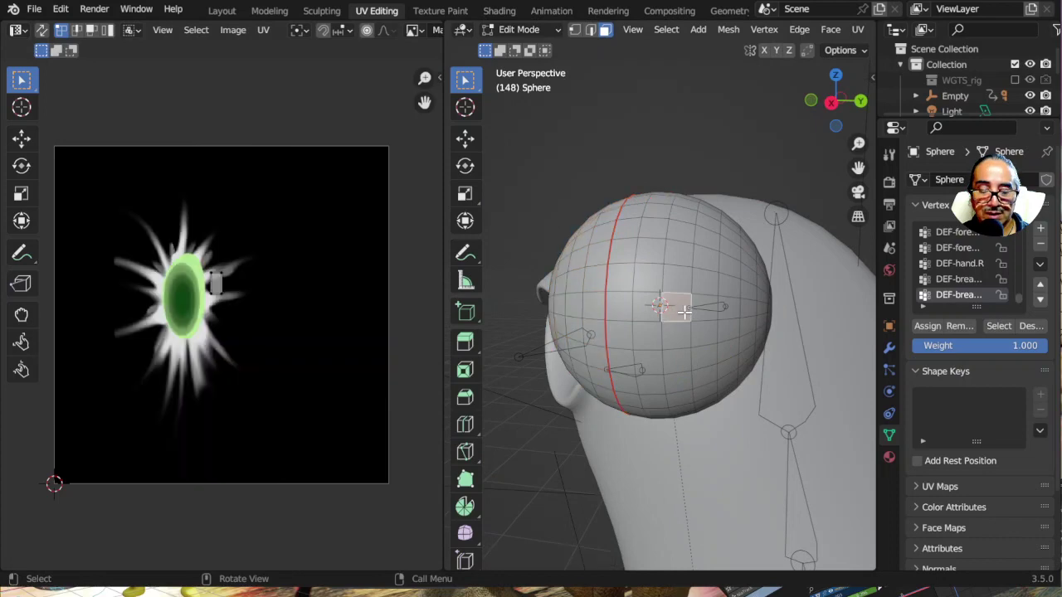
{"action": "key", "text": "l"}
{"action": "key", "text": "u"}
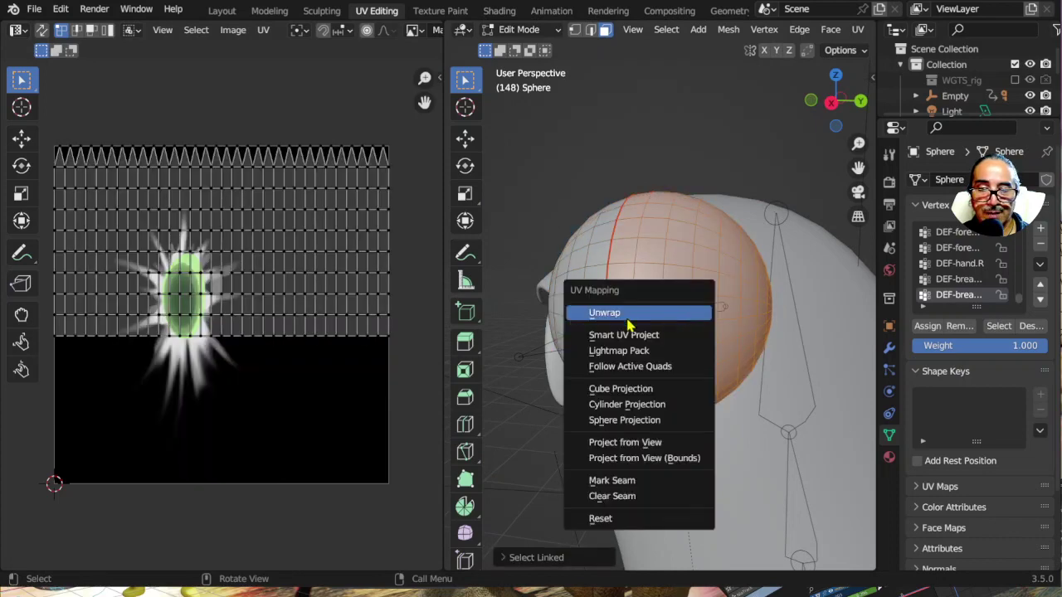
{"action": "left_click", "coordinate": [627, 315]}
Shrink the back-half UV island to a tiny dot in the image's top-right corner
{"action": "key", "text": "l"}
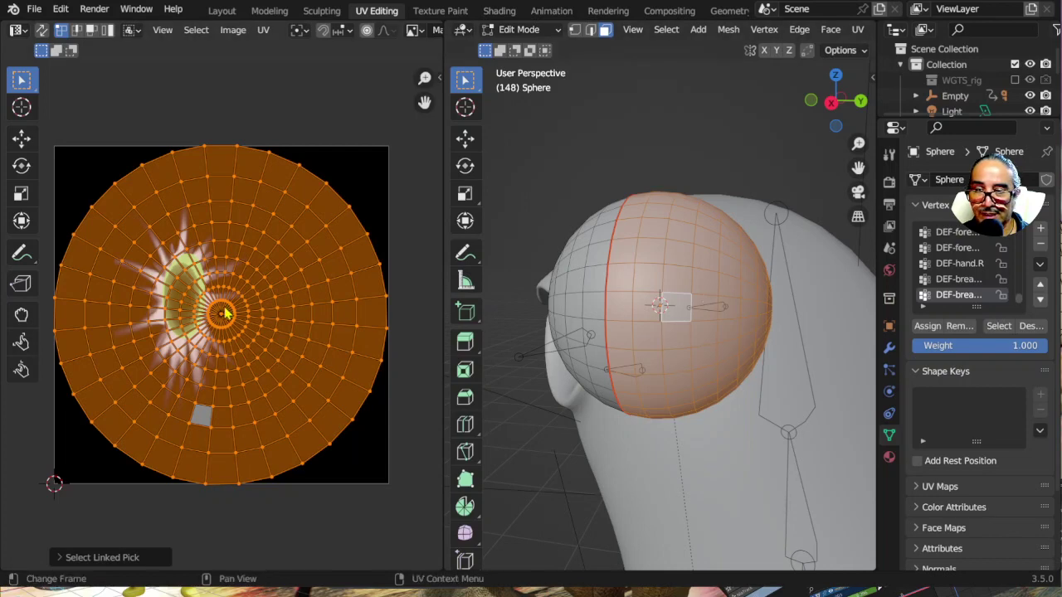
{"action": "key", "text": "s"}
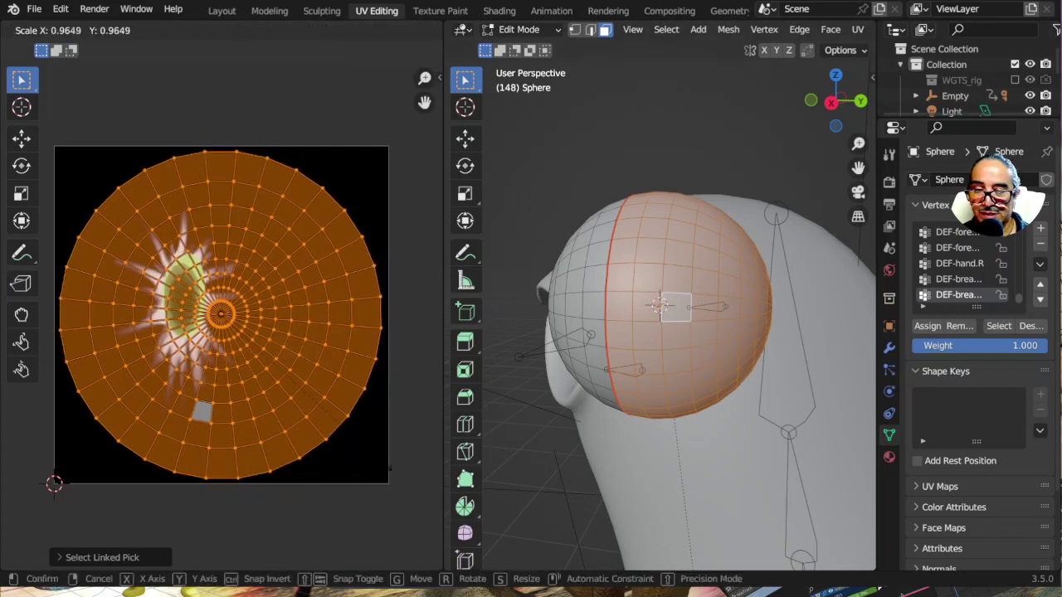
{"action": "left_click", "coordinate": [216, 338]}
{"action": "key", "text": "g"}
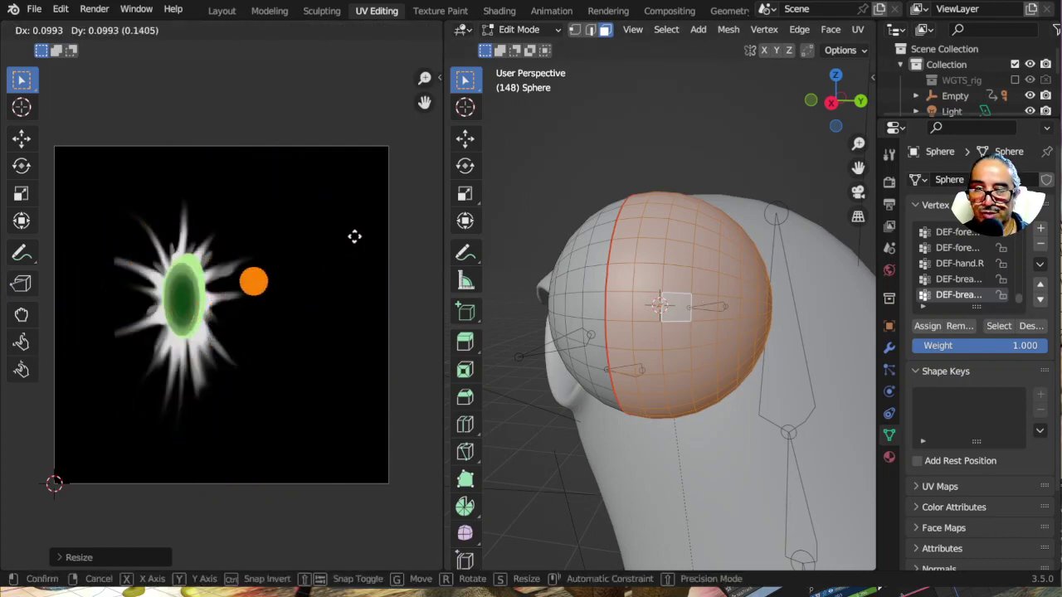
{"action": "left_click", "coordinate": [29, 134]}
Enlarge the orange island, then move it lower-left and scale it to about 0.9
{"action": "middle_click_drag", "start_coordinate": [581, 257], "coordinate": [738, 245]}
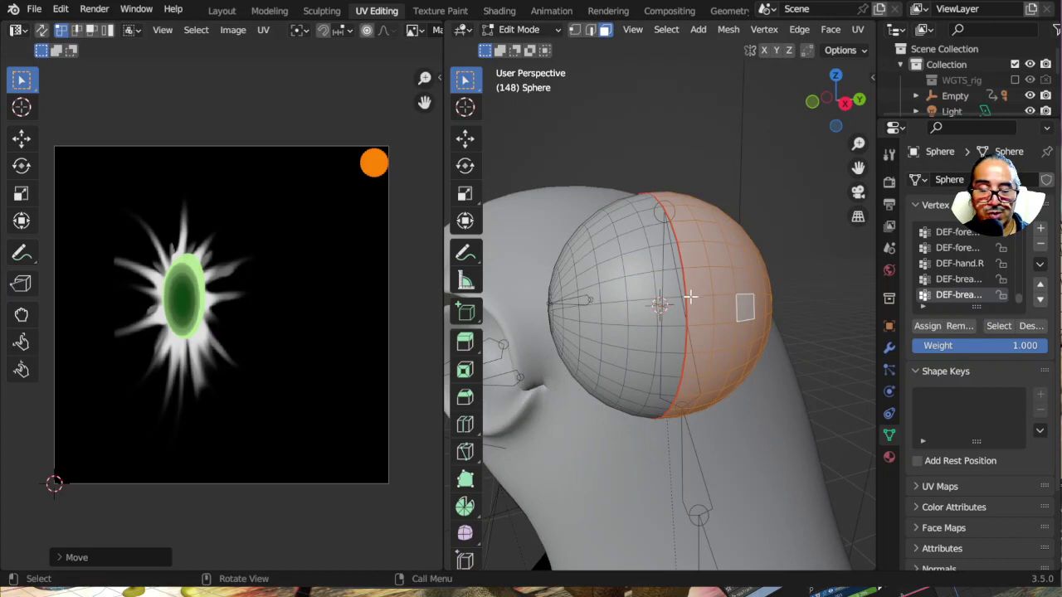
{"action": "key", "text": "a"}
{"action": "key", "text": "s"}
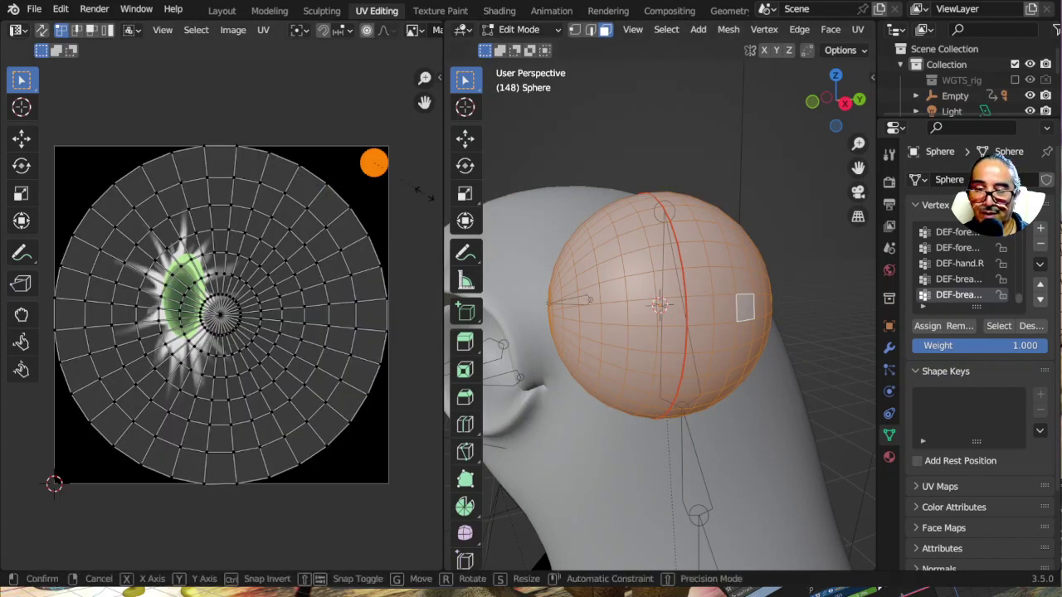
{"action": "left_click", "coordinate": [41, 248]}
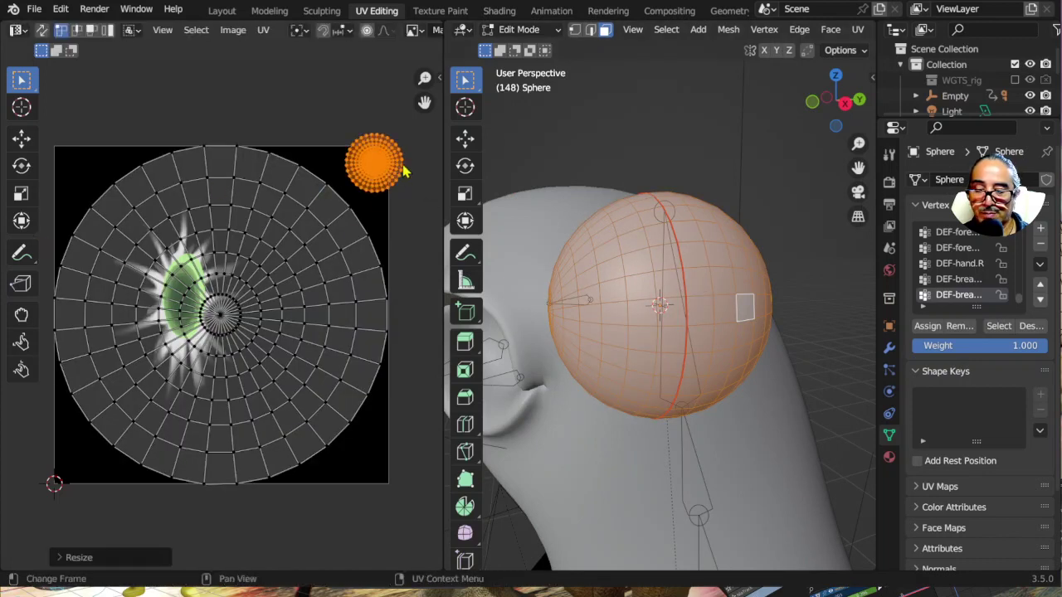
{"action": "key", "text": "g"}
{"action": "left_click", "coordinate": [388, 175]}
{"action": "key", "text": "s"}
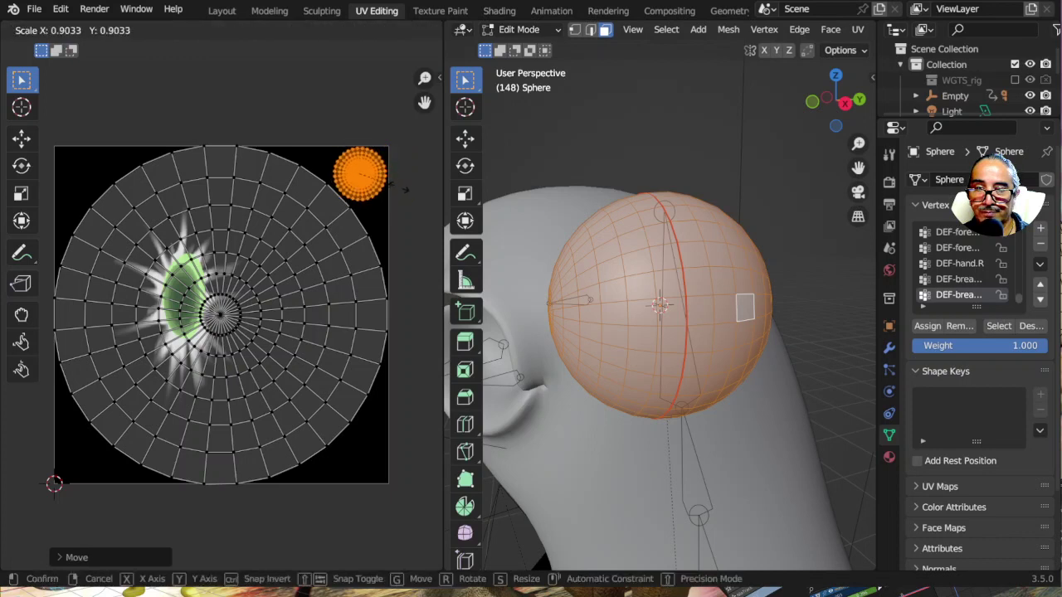
{"action": "left_click", "coordinate": [398, 195]}
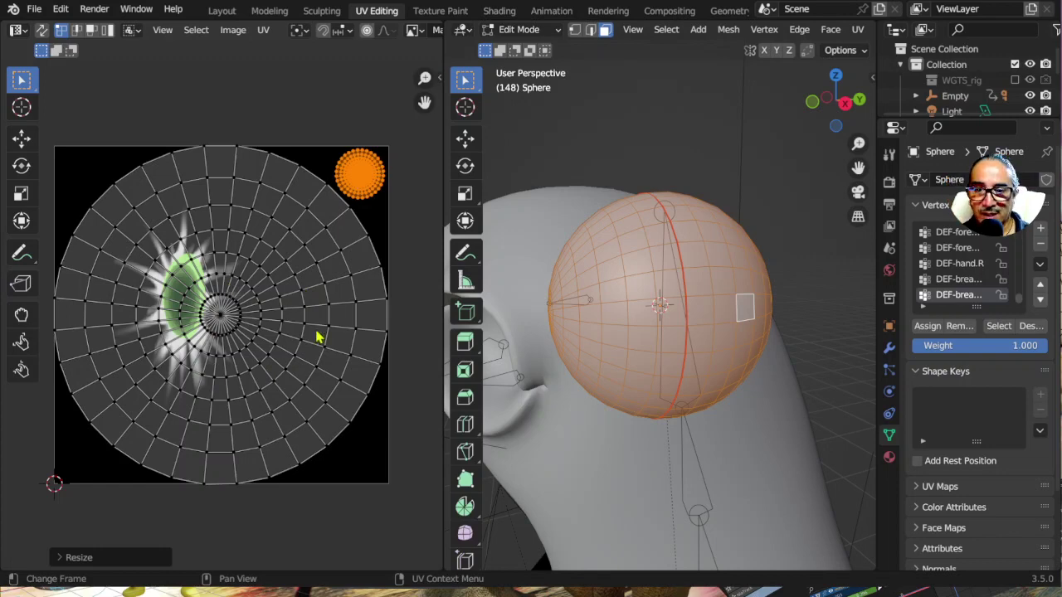
Orbit the 3D viewport until the eyeball sphere faces front
{"action": "mouse_move", "coordinate": [600, 288]}
{"action": "middle_mouse_down"}
{"action": "mouse_move", "coordinate": [766, 271]}
{"action": "mouse_move", "coordinate": [702, 295]}
{"action": "middle_mouse_up"}
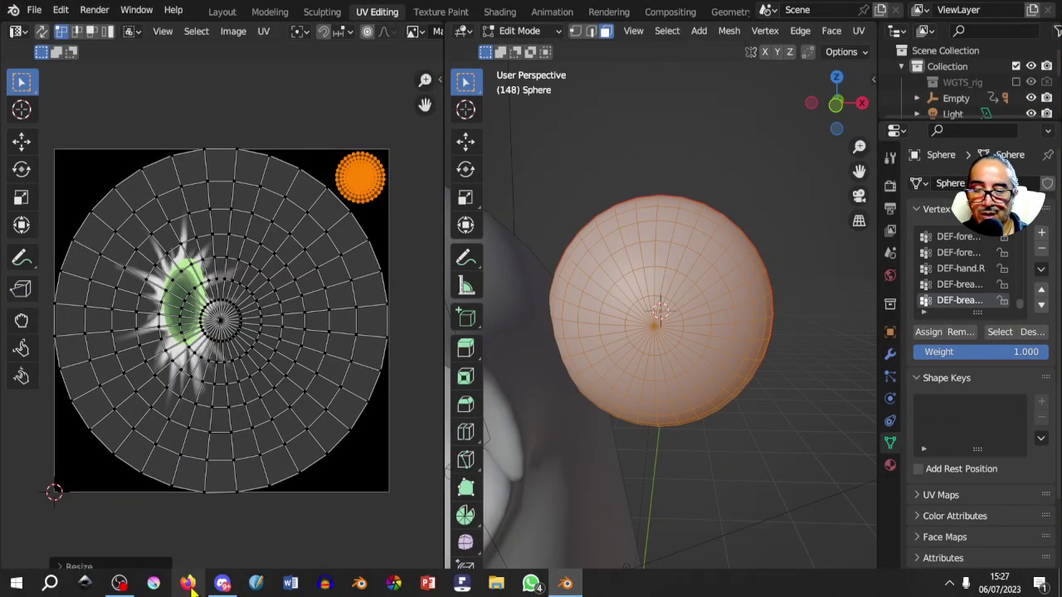
Search 'yeux texture 3d' from the Firefox address bar
{"action": "left_click", "coordinate": [188, 583]}
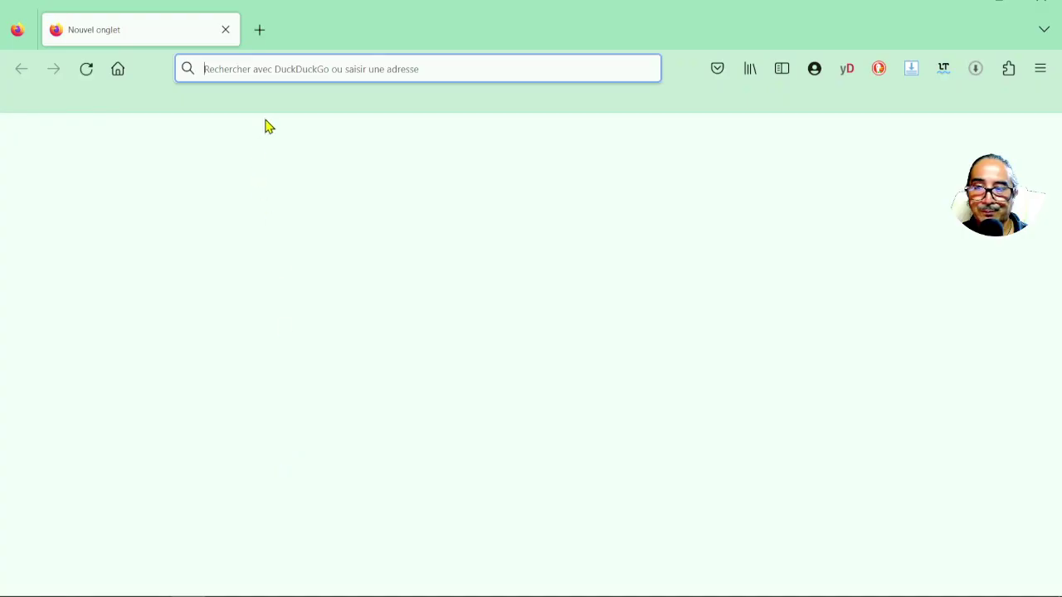
{"action": "type", "text": "y"}
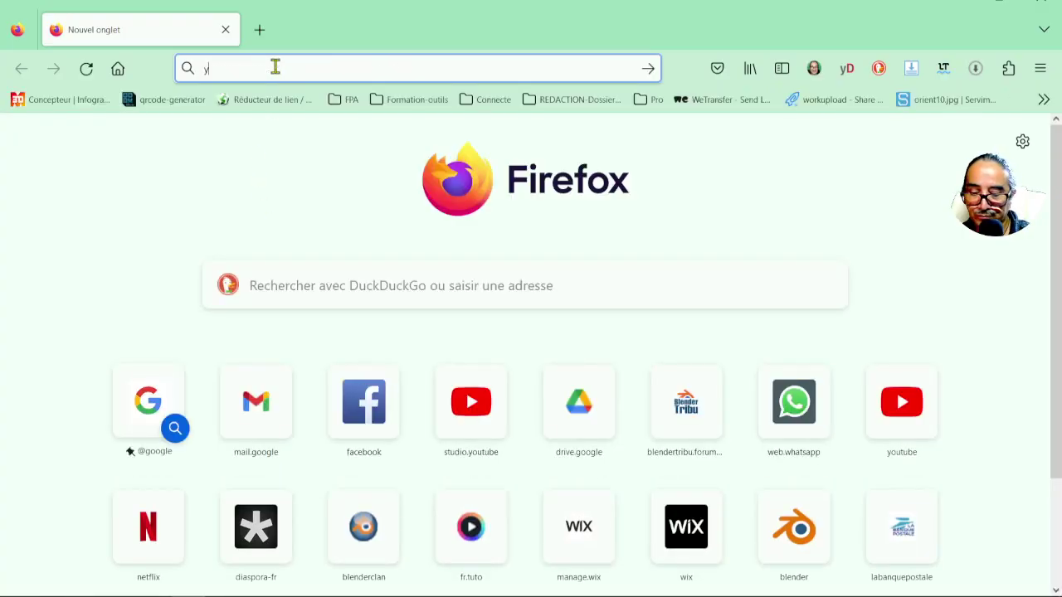
{"action": "type", "text": "eux texture 3d"}
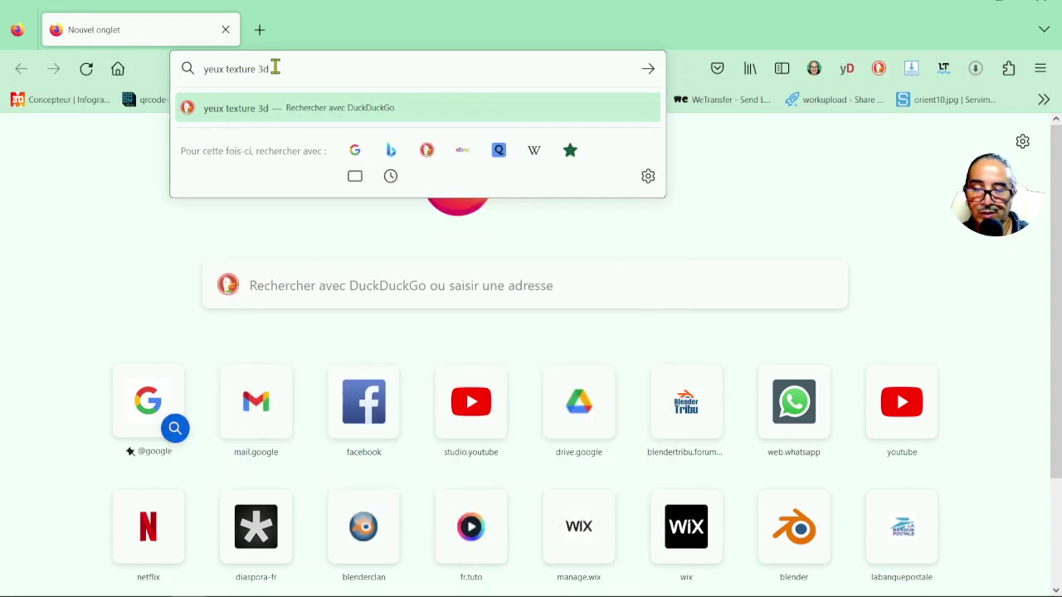
{"action": "key", "text": "Return"}
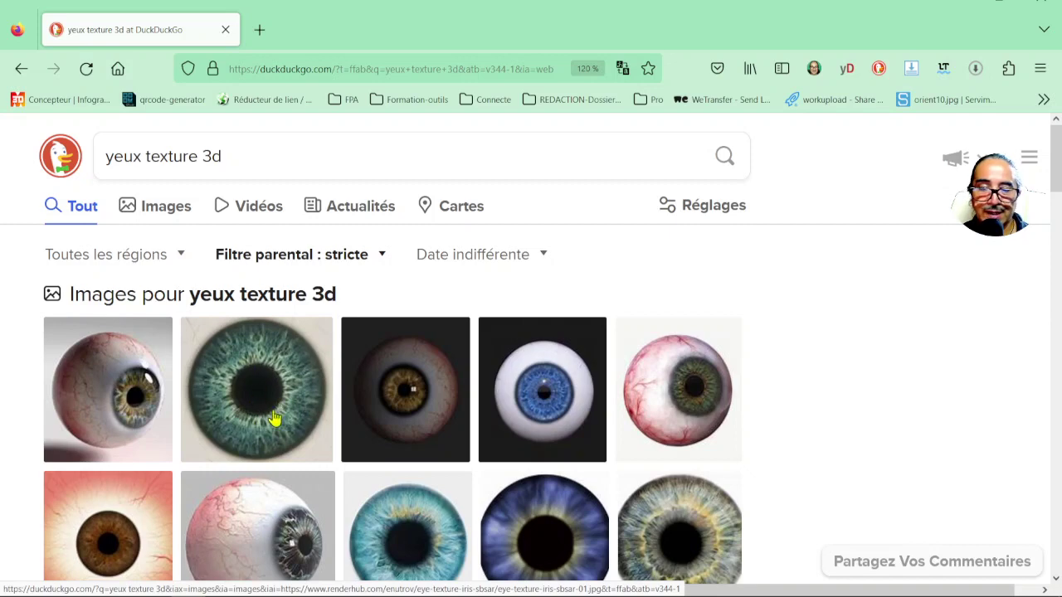
Open the image results for the grey iris and browse the eye textures
{"action": "scroll", "coordinate": [273, 424], "scroll_direction": "down", "scroll_amount": 2}
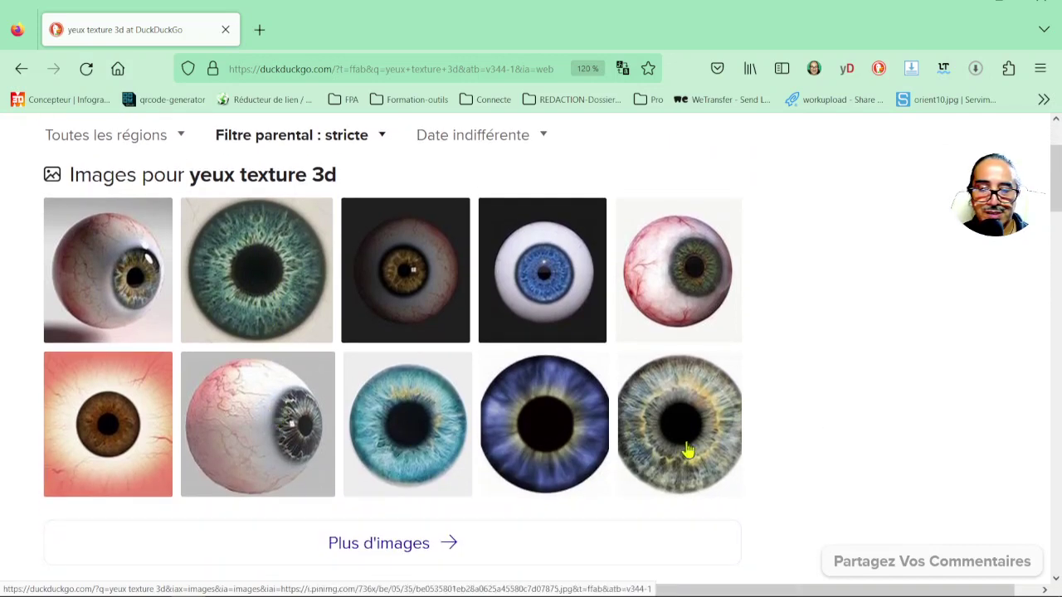
{"action": "left_click", "coordinate": [712, 425]}
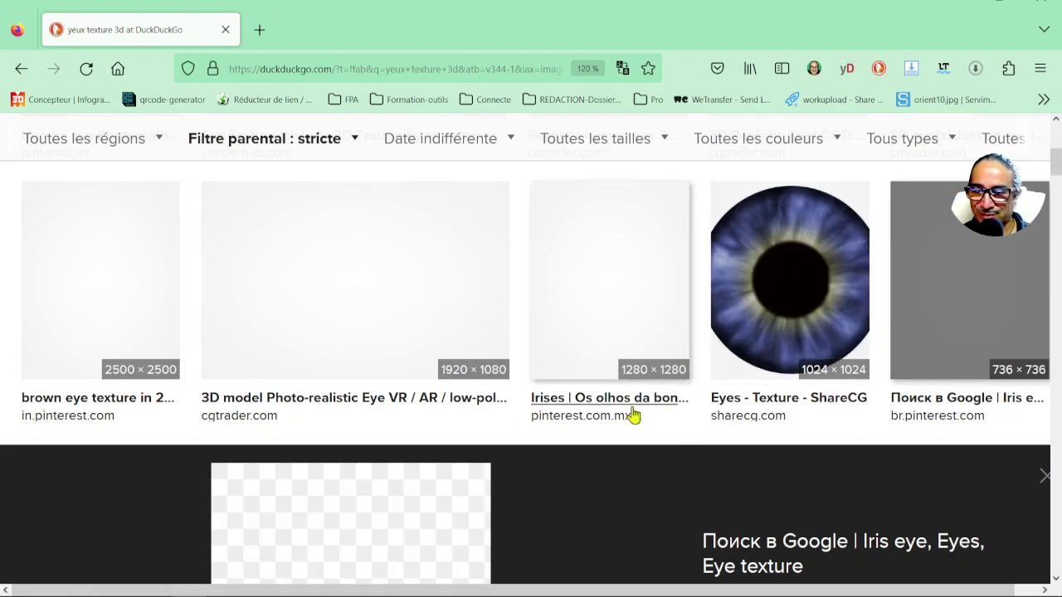
{"action": "scroll", "coordinate": [548, 484], "scroll_direction": "down", "scroll_amount": 2}
{"action": "scroll", "coordinate": [547, 484], "scroll_direction": "down", "scroll_amount": 2}
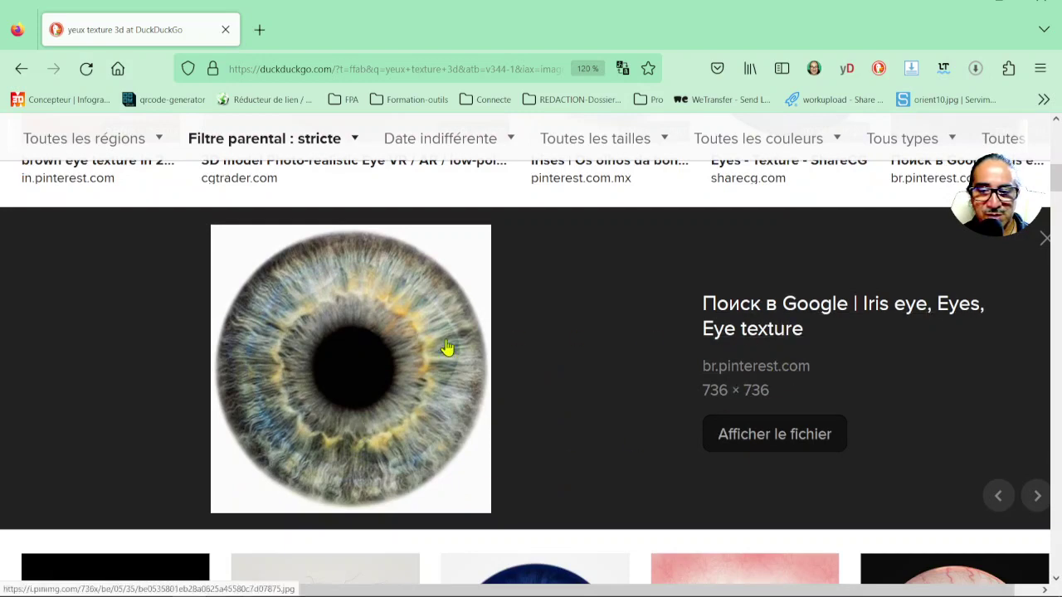
{"action": "key", "text": "Escape"}
{"action": "scroll", "coordinate": [439, 353], "scroll_direction": "down", "scroll_amount": 4}
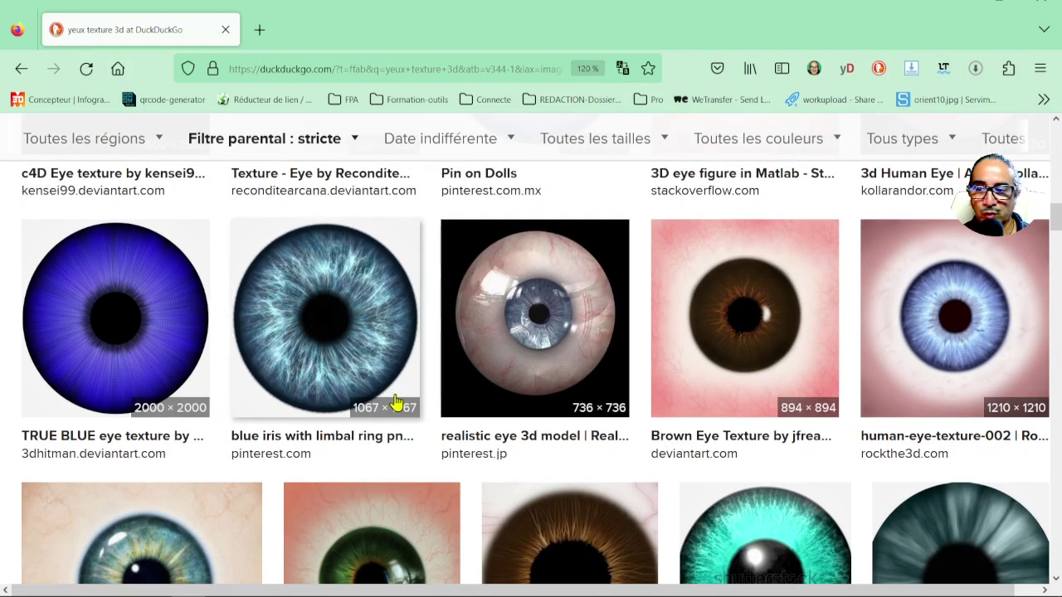
{"action": "scroll", "coordinate": [427, 307], "scroll_direction": "up", "scroll_amount": 5}
{"action": "key", "text": "Escape"}
{"action": "scroll", "coordinate": [390, 282], "scroll_direction": "up", "scroll_amount": 2}
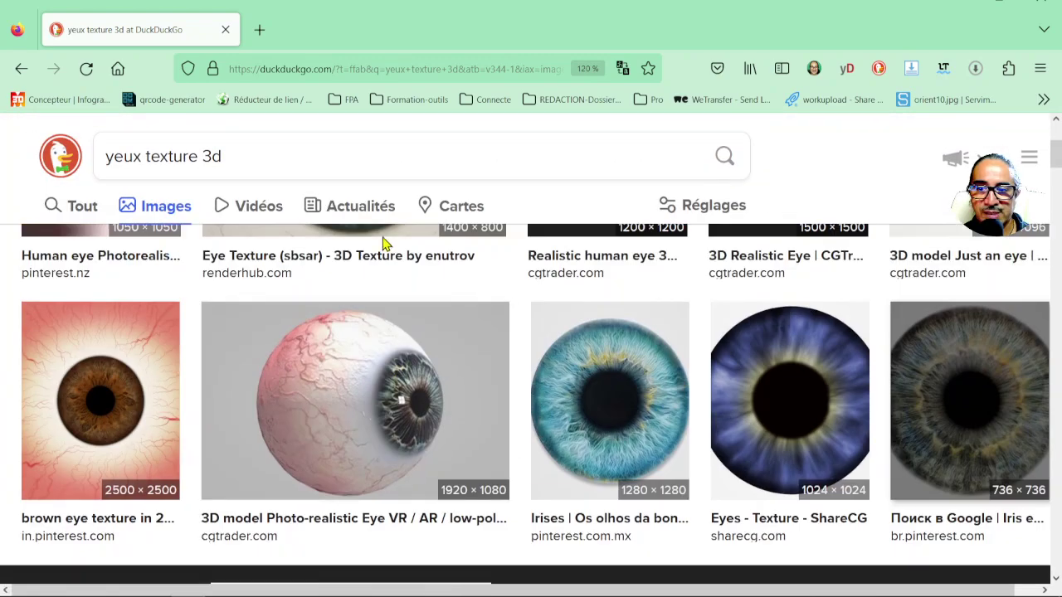
{"action": "scroll", "coordinate": [581, 224], "scroll_direction": "up", "scroll_amount": 3}
Limit the image results to 'Domaine public' licences, then return to Blender
{"action": "left_click", "coordinate": [707, 214]}
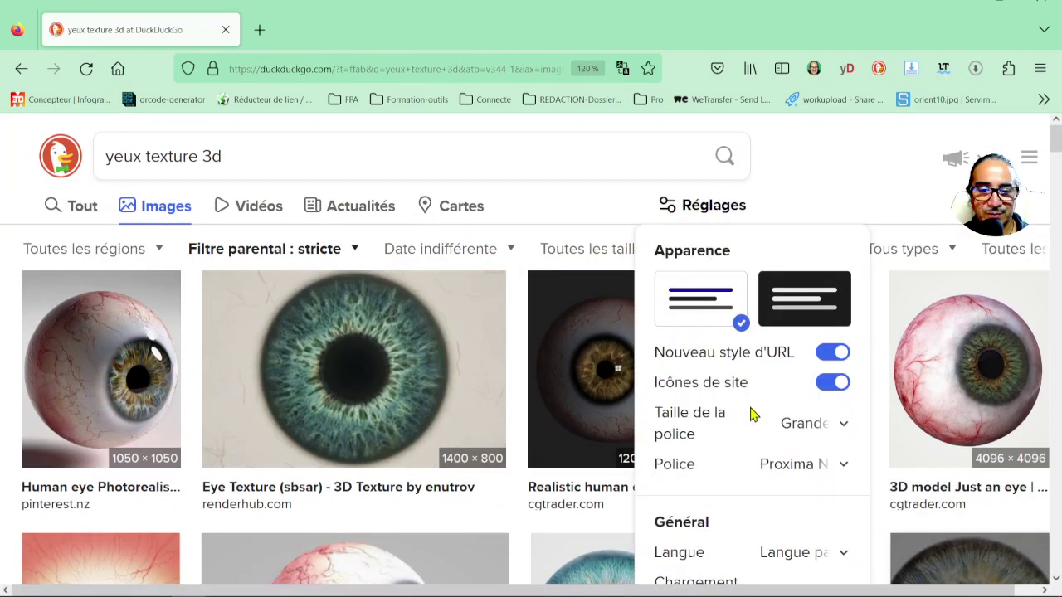
{"action": "scroll", "coordinate": [763, 390], "scroll_direction": "down", "scroll_amount": 3}
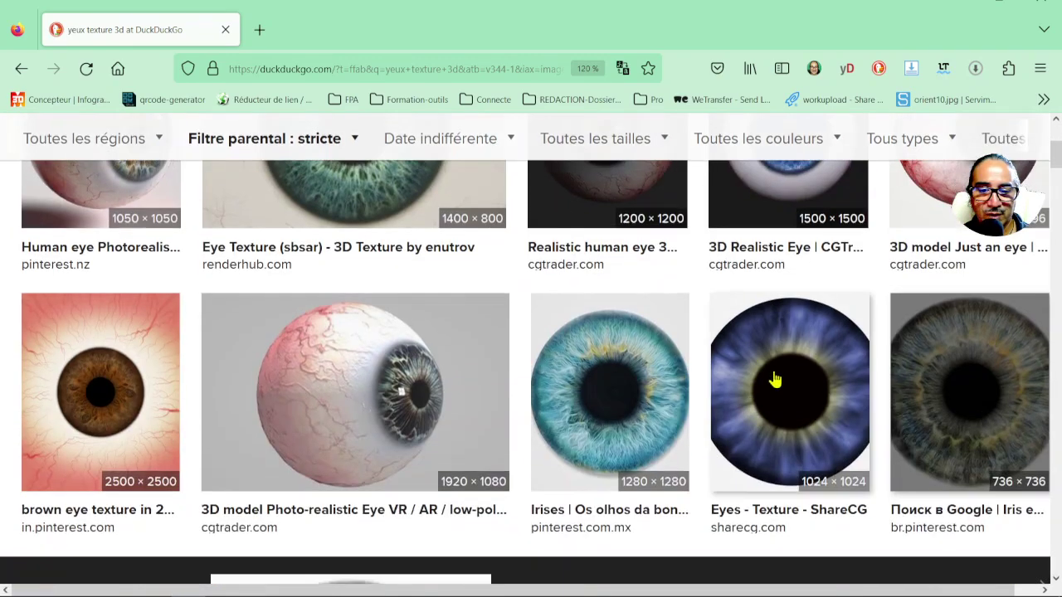
{"action": "left_click", "coordinate": [950, 142]}
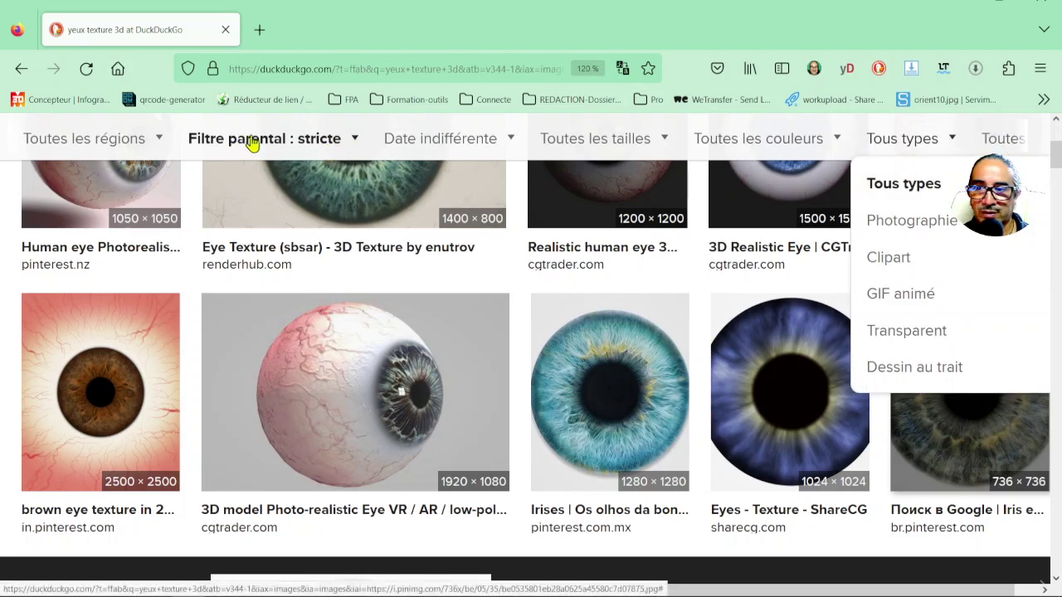
{"action": "left_click", "coordinate": [1007, 146]}
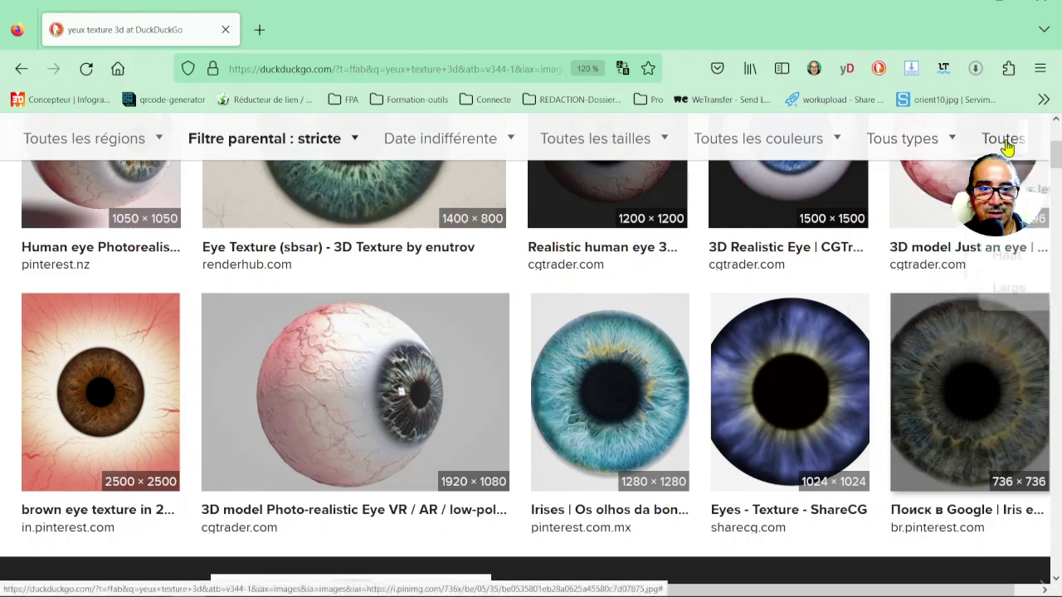
{"action": "scroll", "coordinate": [865, 171], "scroll_direction": "down", "scroll_amount": 2, "text": "ctrl"}
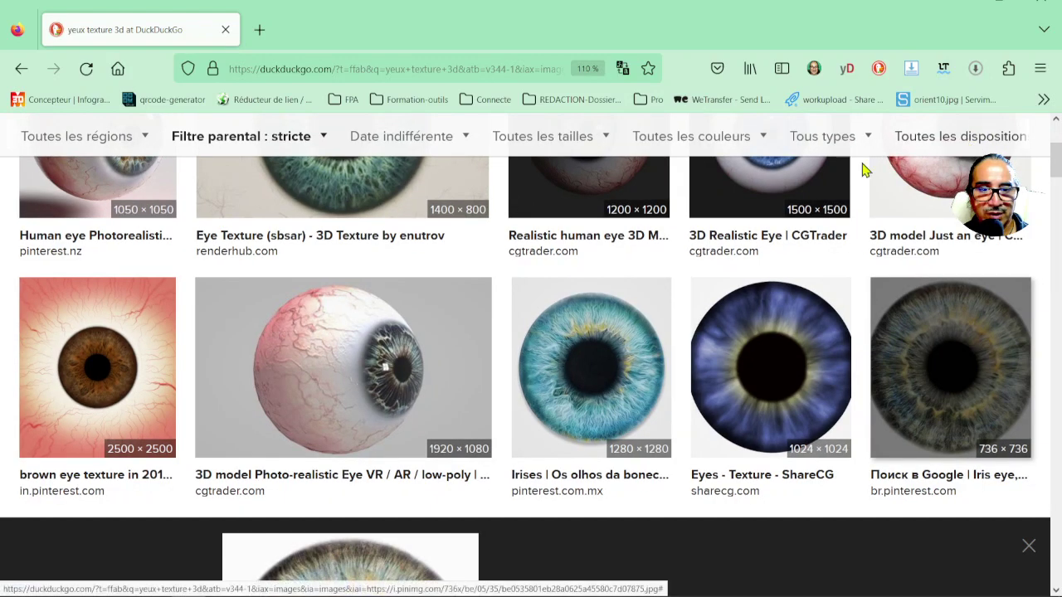
{"action": "scroll", "coordinate": [861, 188], "scroll_direction": "down", "scroll_amount": 1, "text": "ctrl"}
{"action": "scroll", "coordinate": [861, 188], "scroll_direction": "down", "scroll_amount": 1, "text": "ctrl"}
{"action": "scroll", "coordinate": [861, 187], "scroll_direction": "down", "scroll_amount": 1, "text": "ctrl"}
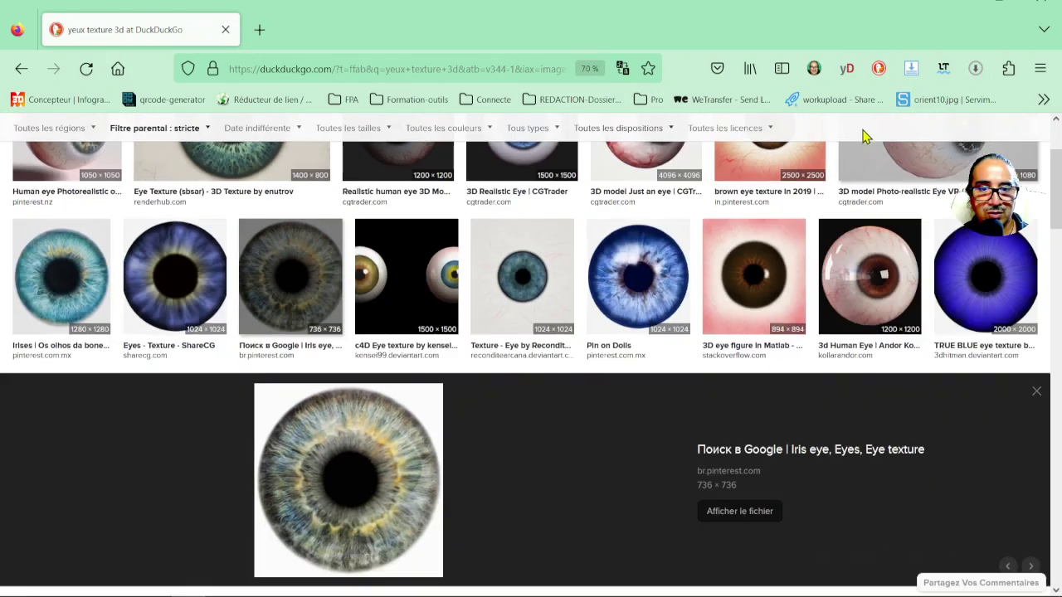
{"action": "left_click", "coordinate": [770, 131]}
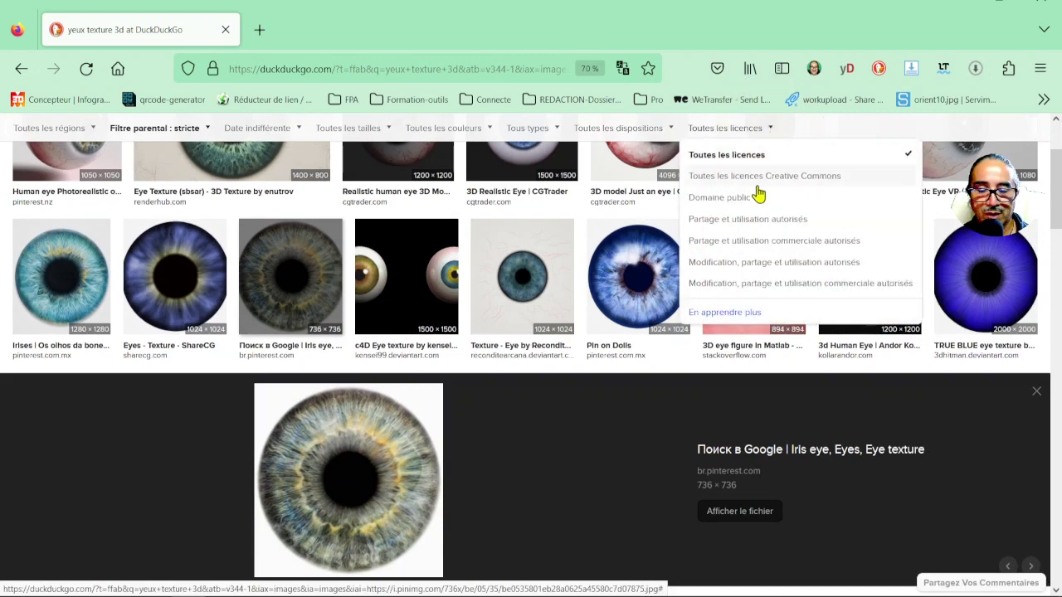
{"action": "scroll", "coordinate": [779, 196], "scroll_direction": "up", "scroll_amount": 1, "text": "ctrl"}
{"action": "left_click", "coordinate": [881, 133]}
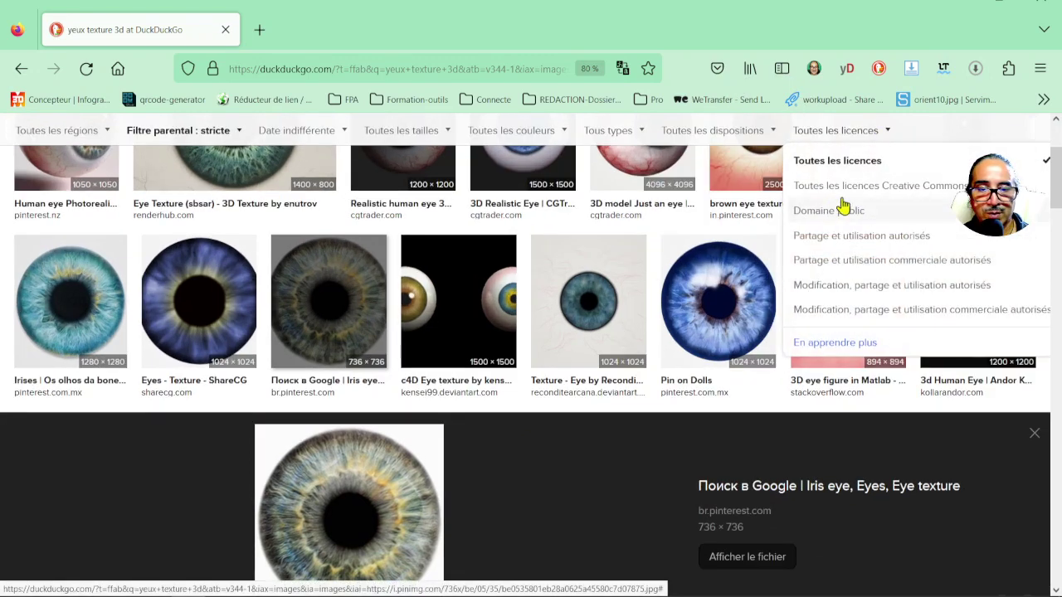
{"action": "left_click", "coordinate": [843, 214]}
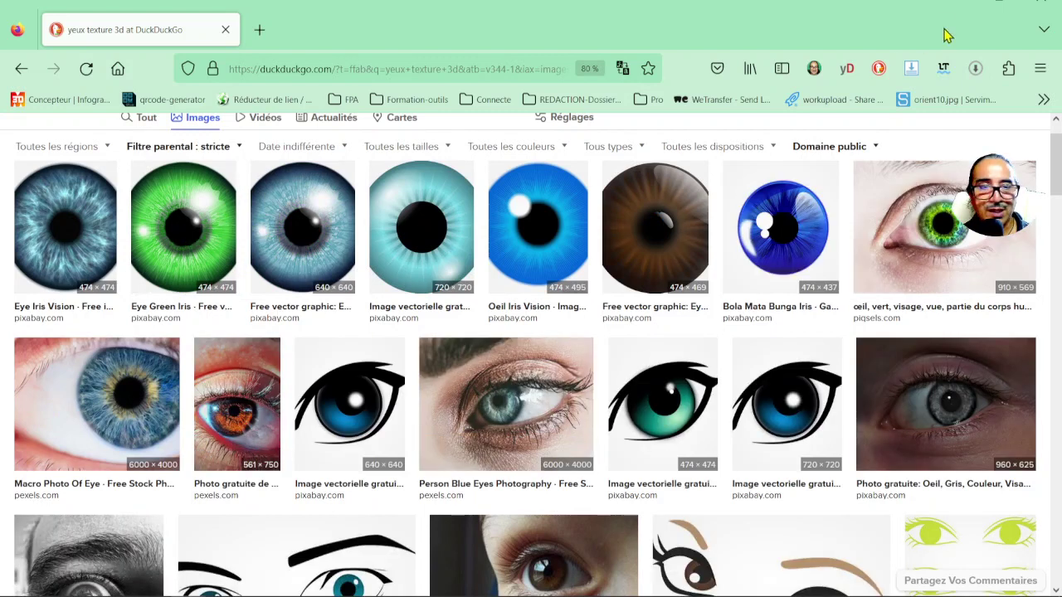
{"action": "left_click", "coordinate": [967, 3]}
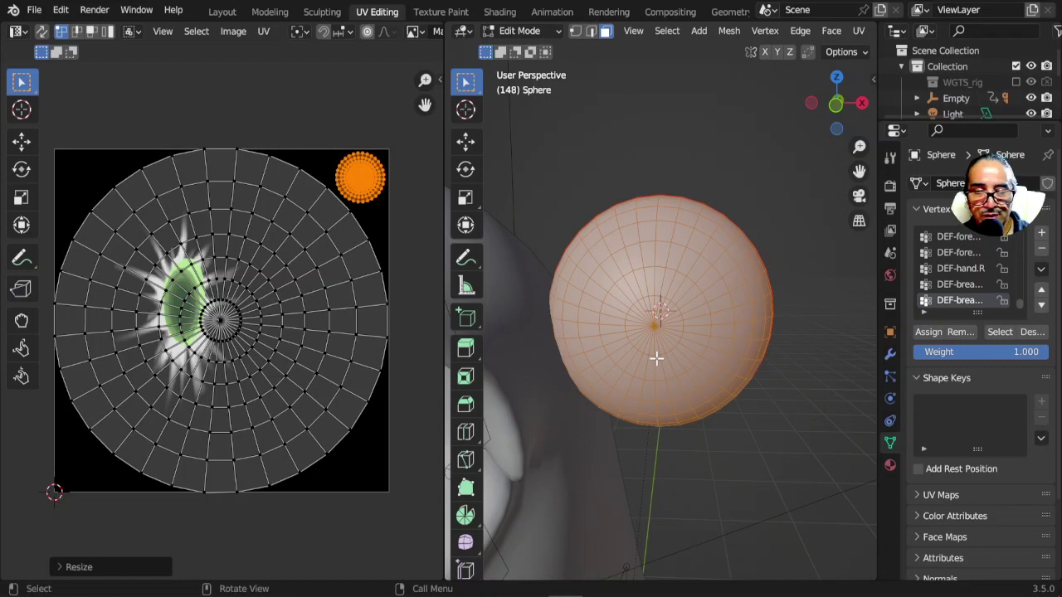
Isolate the eyeball spheres in Local View and centre on the orange sphere
{"action": "key", "text": "KP_Divide"}
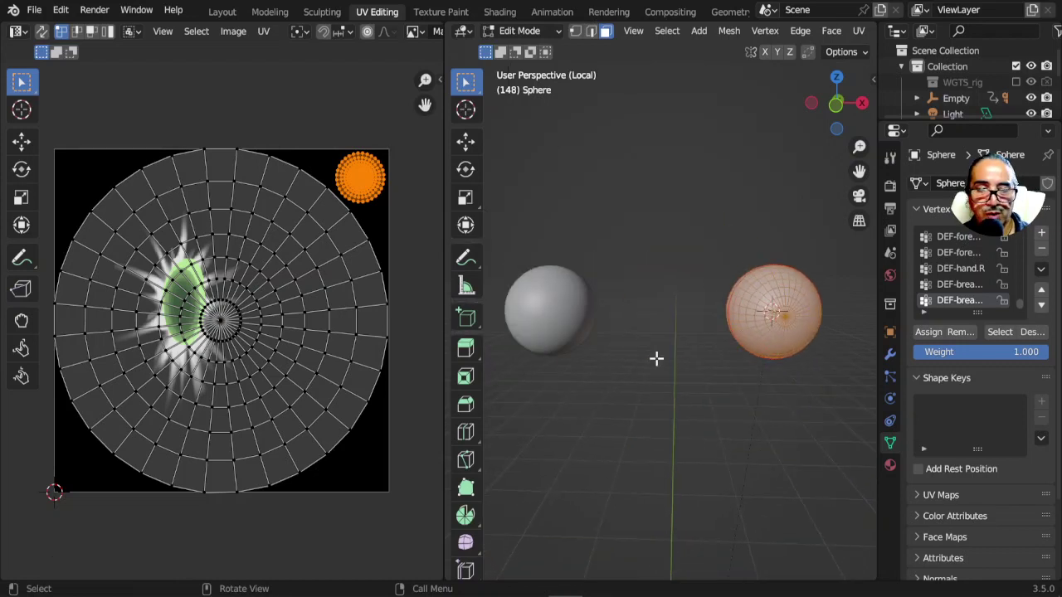
{"action": "key", "text": "KP_Decimal"}
{"action": "scroll", "coordinate": [743, 342], "scroll_direction": "down", "scroll_amount": 3}
{"action": "mouse_move", "coordinate": [742, 343]}
{"action": "middle_mouse_down"}
{"action": "mouse_move", "coordinate": [572, 362]}
{"action": "mouse_move", "coordinate": [624, 326]}
{"action": "middle_mouse_up"}
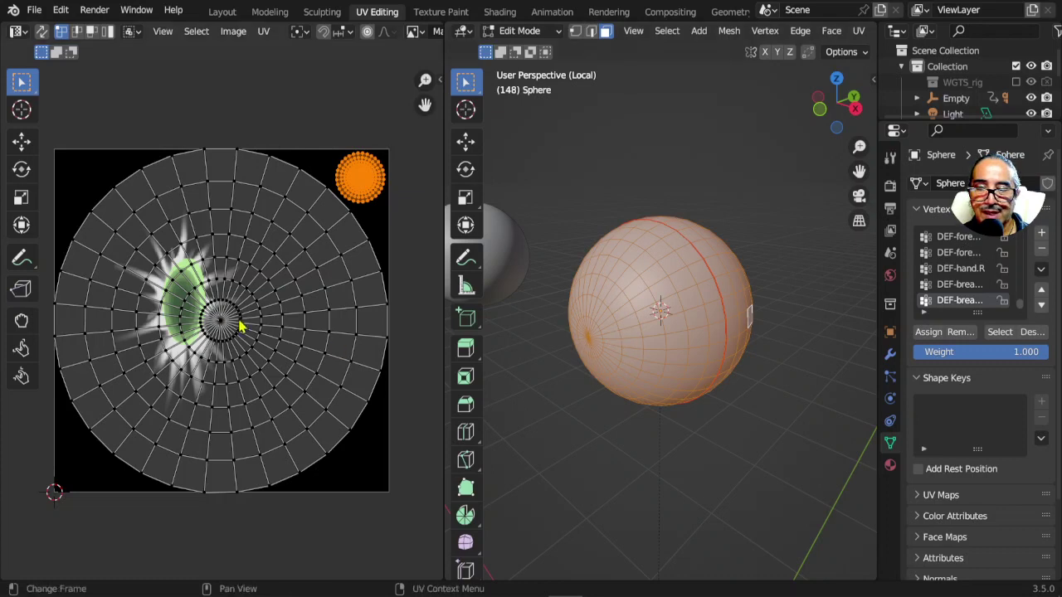
Browse via Image > Open to C:'s geo-textures folder and filter it by 'eye'
{"action": "left_click", "coordinate": [238, 37]}
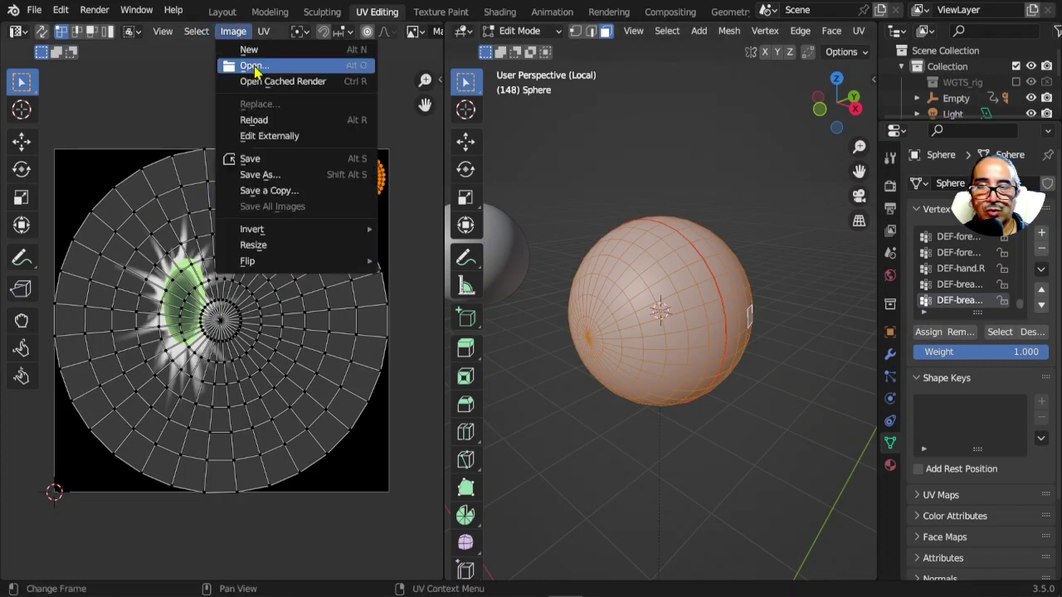
{"action": "left_click", "coordinate": [254, 66]}
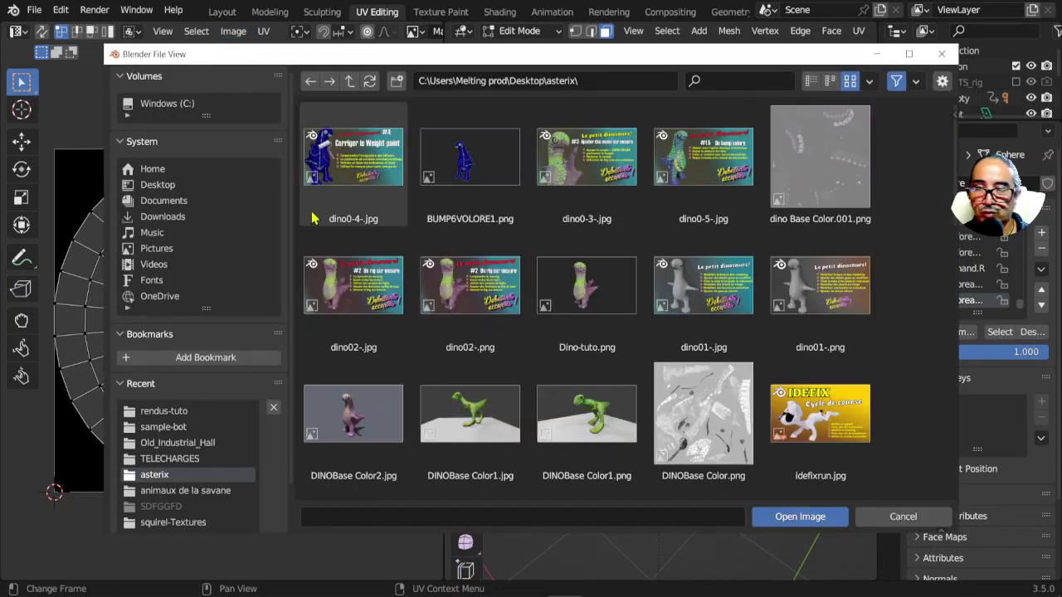
{"action": "left_click", "coordinate": [162, 105]}
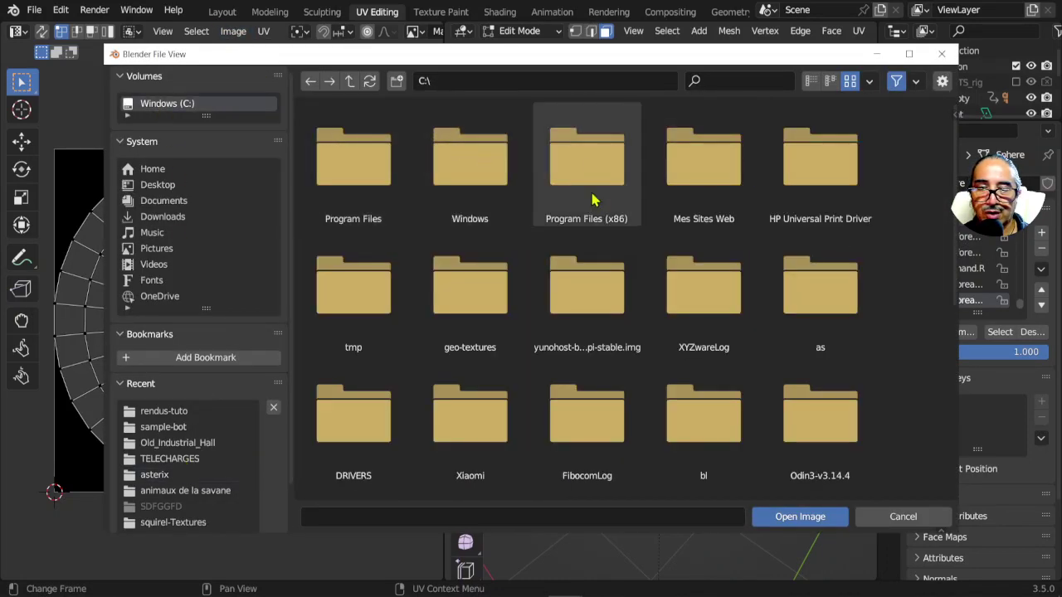
{"action": "double_click", "coordinate": [463, 316]}
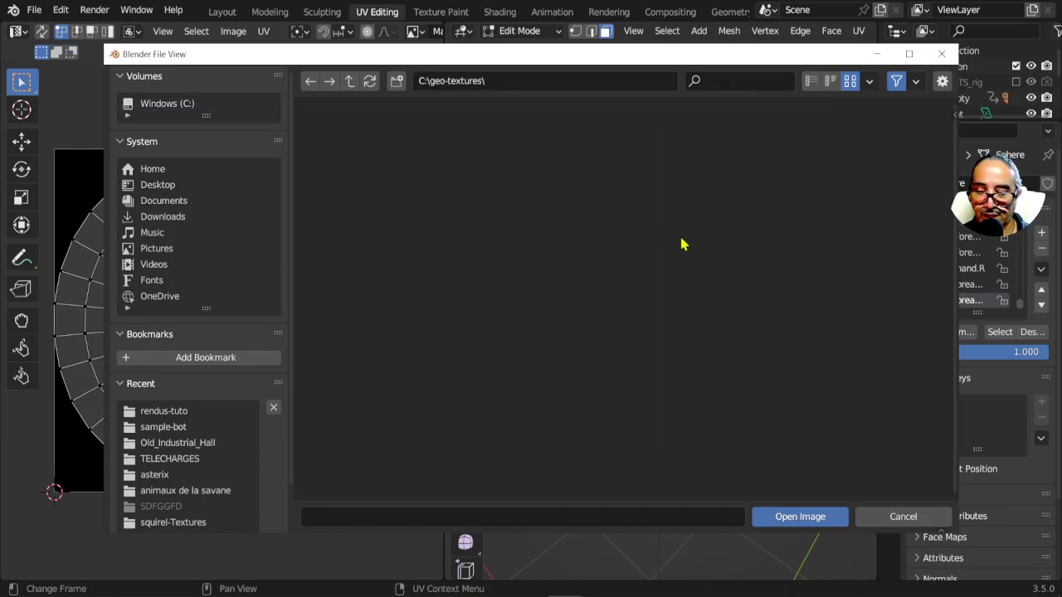
{"action": "left_click", "coordinate": [720, 80]}
{"action": "type", "text": "y"}
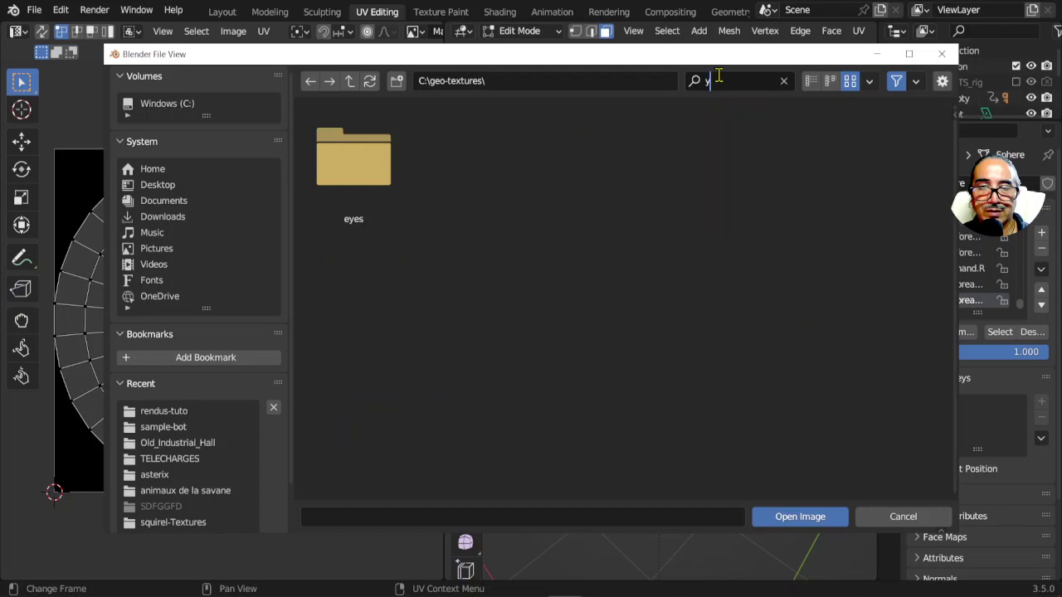
{"action": "key", "text": "BackSpace"}
{"action": "type", "text": "eye"}
{"action": "key", "text": "Return"}
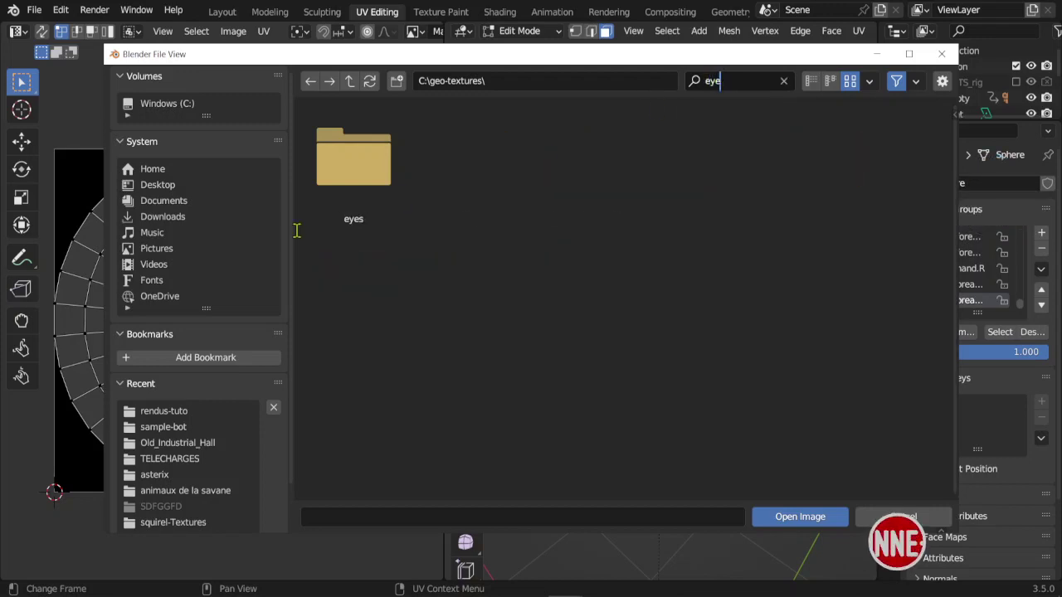
Open Eye%20Scapes%20-%2016.jpg from the eyes folder into the UV editor
{"action": "double_click", "coordinate": [347, 184]}
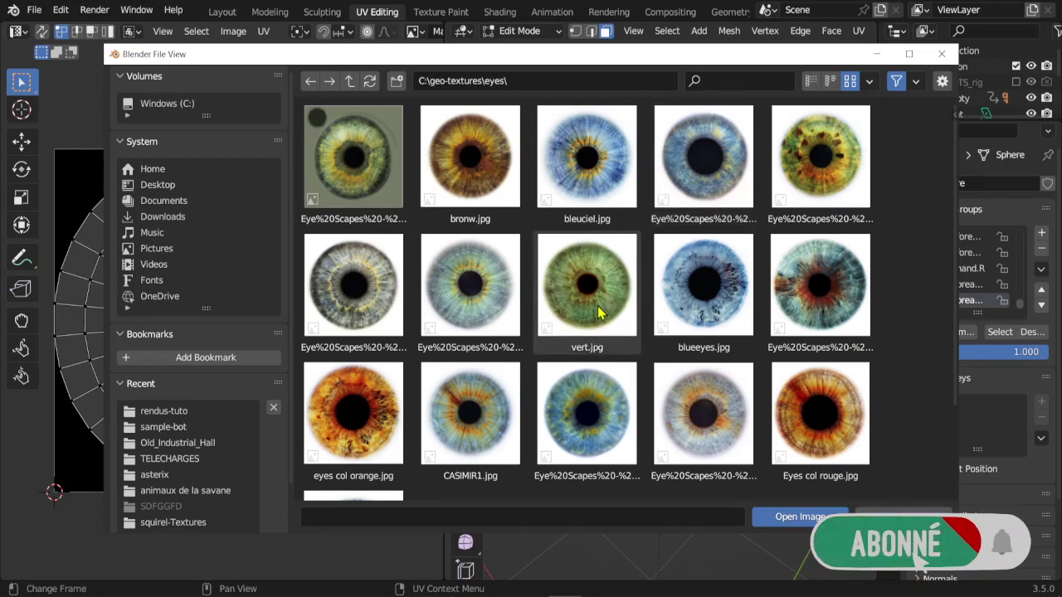
{"action": "left_click", "coordinate": [599, 309]}
{"action": "left_click", "coordinate": [358, 287]}
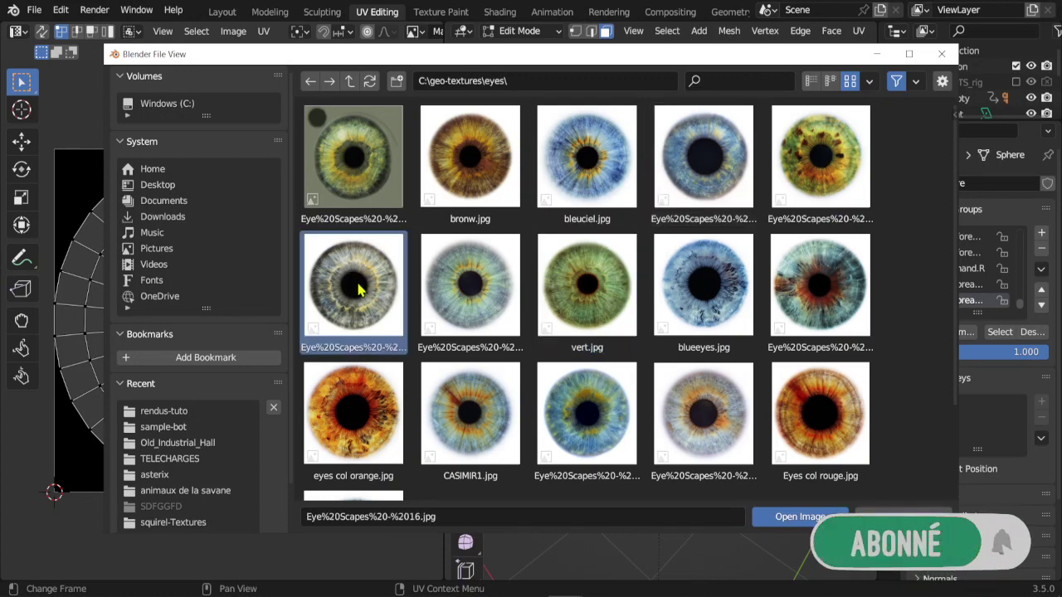
{"action": "double_click", "coordinate": [358, 287]}
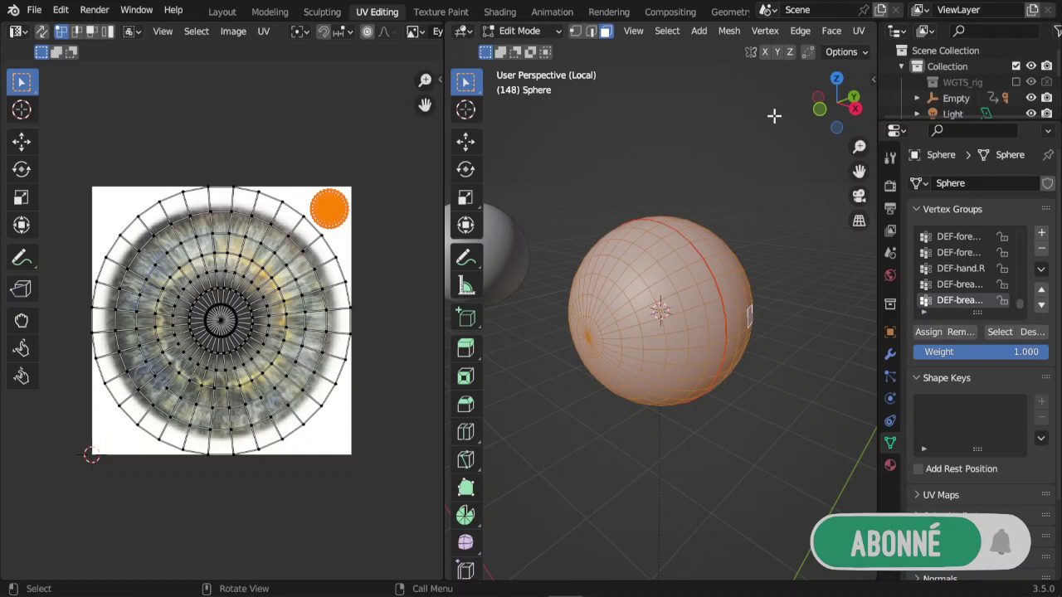
Use Solid shading with Color set to Texture so the sphere shows its iris image
{"action": "middle_click_drag", "start_coordinate": [765, 33], "coordinate": [727, 72]}
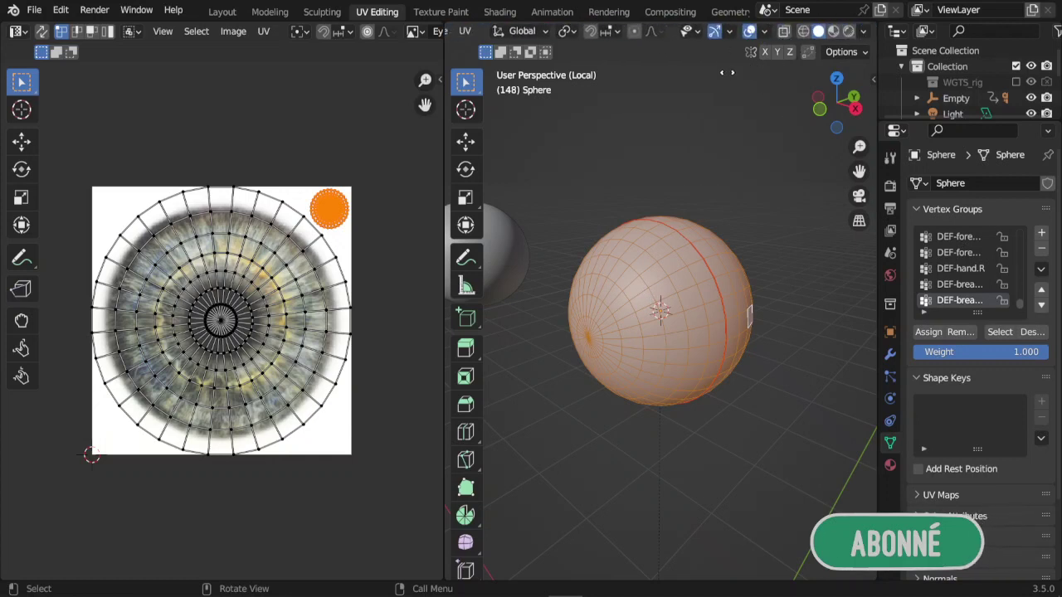
{"action": "left_click", "coordinate": [834, 33]}
{"action": "left_click", "coordinate": [822, 33]}
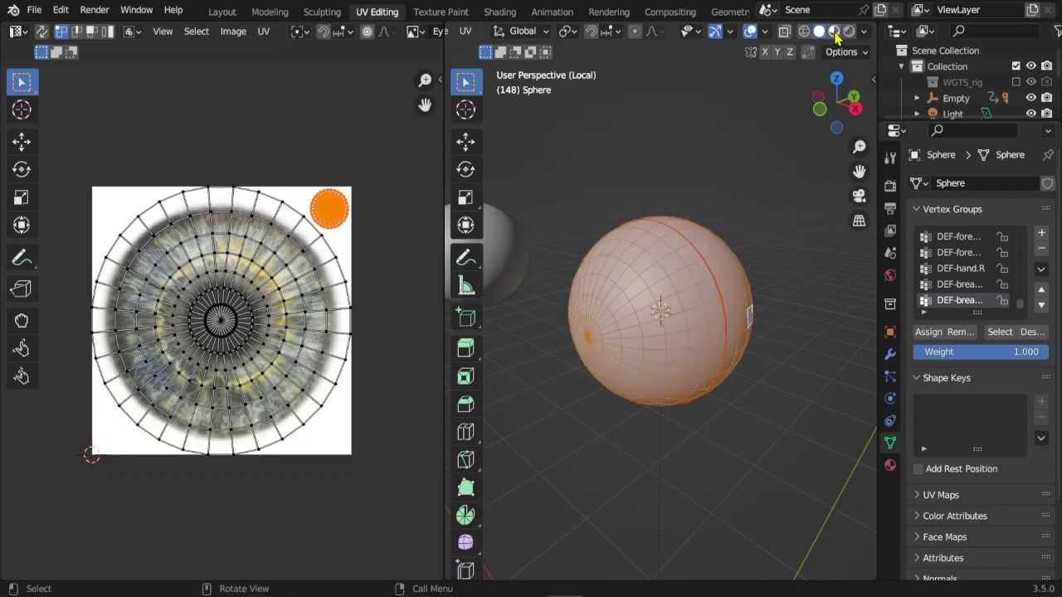
{"action": "left_click", "coordinate": [835, 34]}
{"action": "left_click", "coordinate": [819, 33]}
{"action": "left_click", "coordinate": [864, 34]}
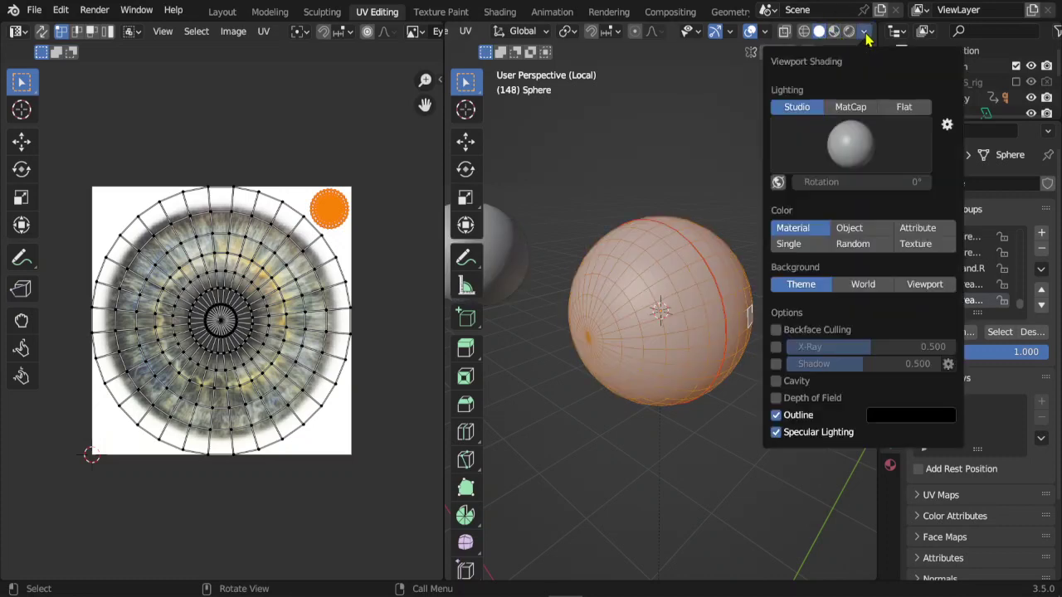
{"action": "left_click", "coordinate": [925, 249]}
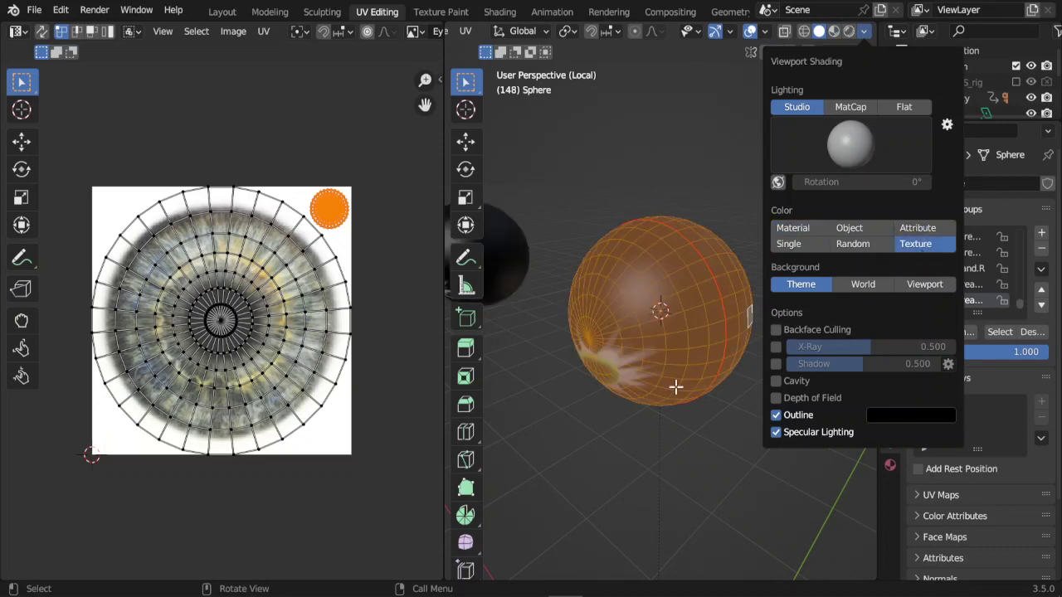
{"action": "mouse_move", "coordinate": [676, 386]}
{"action": "middle_mouse_down"}
{"action": "mouse_move", "coordinate": [682, 274]}
{"action": "mouse_move", "coordinate": [602, 436]}
{"action": "mouse_move", "coordinate": [694, 431]}
{"action": "mouse_move", "coordinate": [694, 306]}
{"action": "middle_mouse_up"}
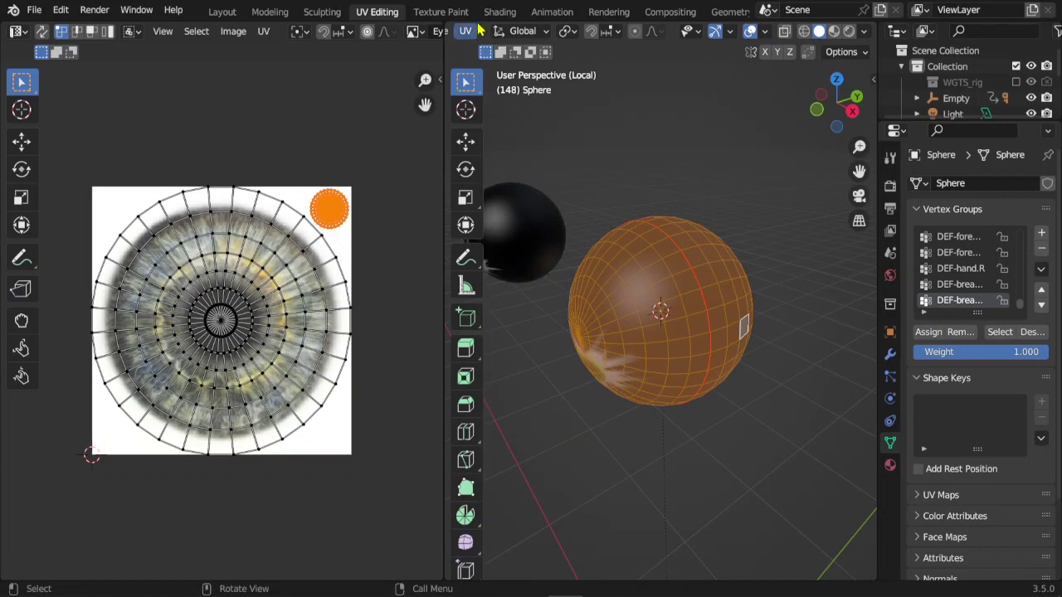
In the Shading workspace, bring the eyeball's node graph into view and move Material Base Color aside
{"action": "left_click", "coordinate": [501, 12]}
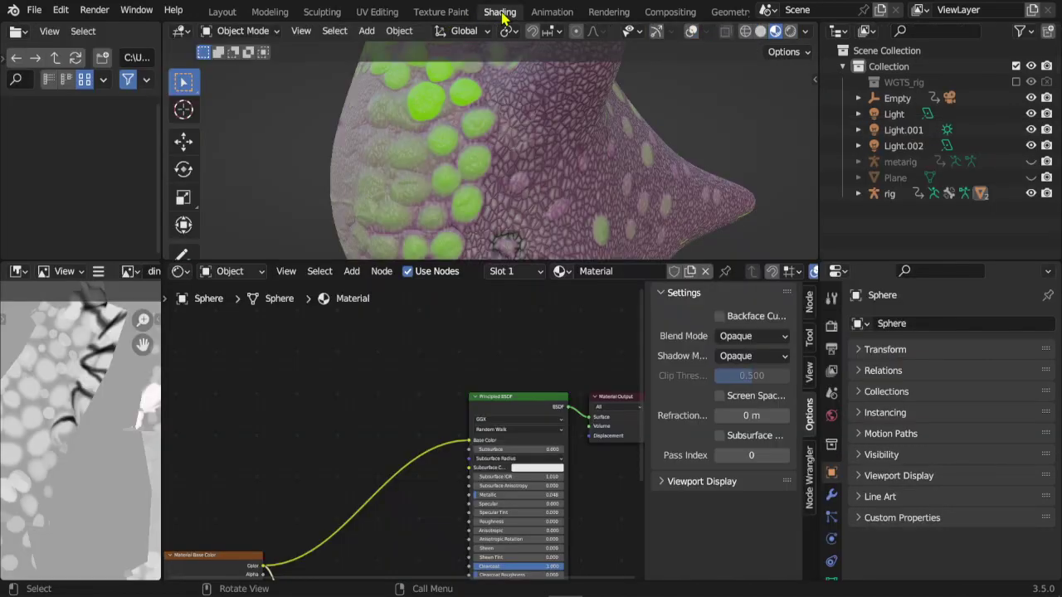
{"action": "middle_click_drag", "start_coordinate": [371, 517], "coordinate": [495, 370]}
{"action": "scroll", "coordinate": [414, 423], "scroll_direction": "up", "scroll_amount": 3}
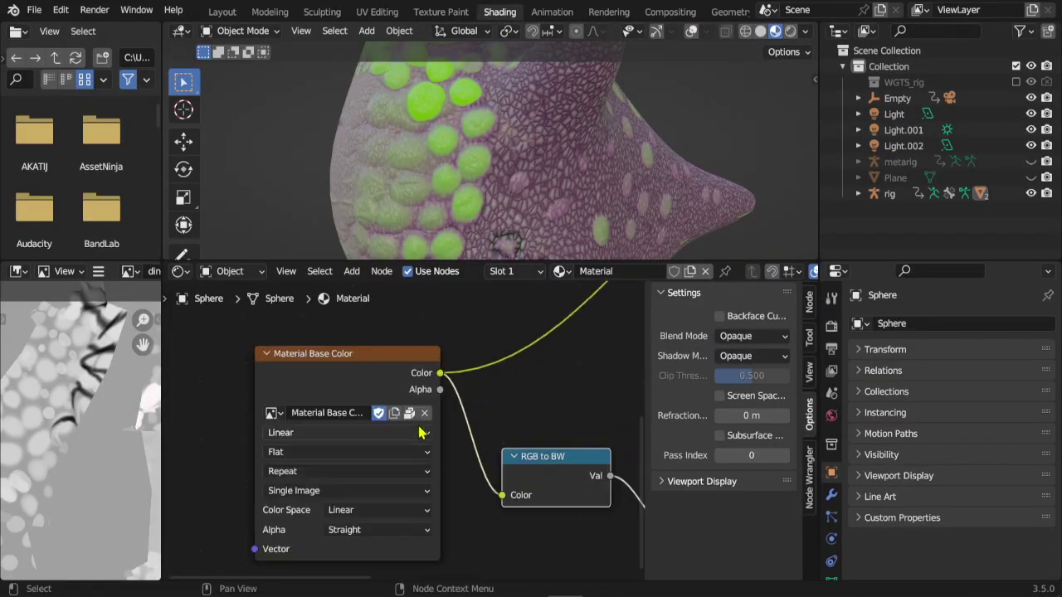
{"action": "scroll", "coordinate": [282, 414], "scroll_direction": "up", "scroll_amount": 2}
{"action": "scroll", "coordinate": [360, 332], "scroll_direction": "down", "scroll_amount": 2}
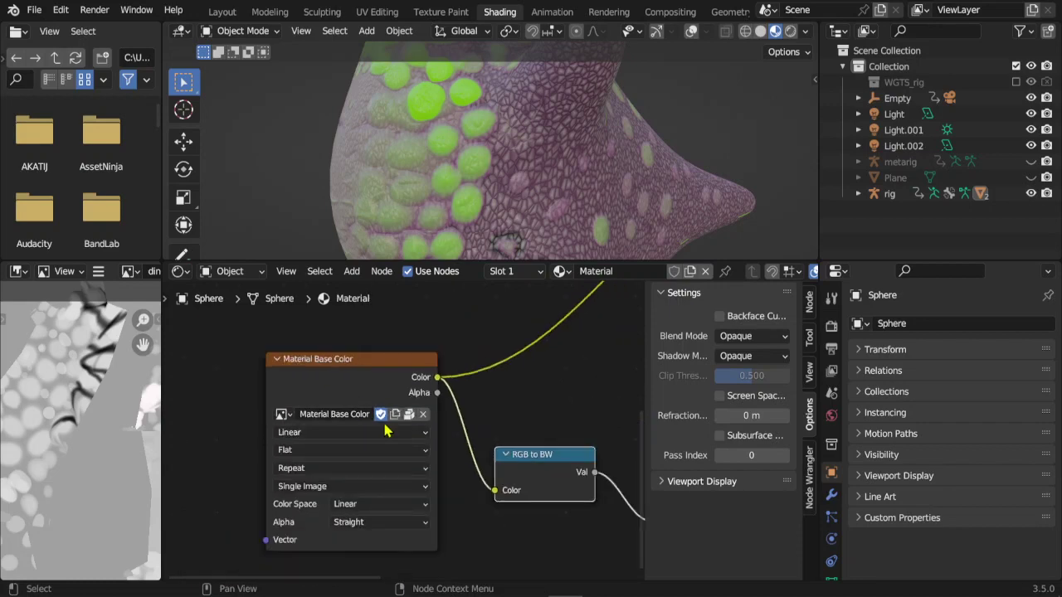
{"action": "scroll", "coordinate": [406, 384], "scroll_direction": "down", "scroll_amount": 2}
{"action": "mouse_move", "coordinate": [406, 383]}
{"action": "middle_mouse_down"}
{"action": "mouse_move", "coordinate": [426, 392]}
{"action": "mouse_move", "coordinate": [363, 490]}
{"action": "middle_mouse_up"}
{"action": "left_click_drag", "start_coordinate": [362, 490], "coordinate": [467, 351]}
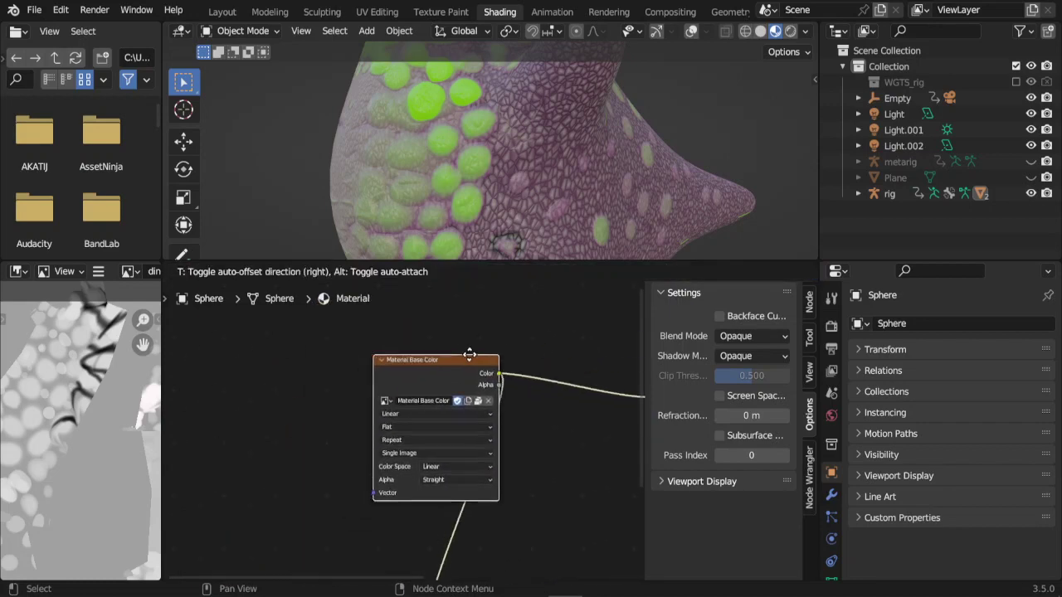
{"action": "middle_click_drag", "start_coordinate": [467, 357], "coordinate": [403, 392]}
Disconnect the old image's links and delete the Material Base Color node
{"action": "left_click_drag", "start_coordinate": [500, 358], "coordinate": [440, 375]}
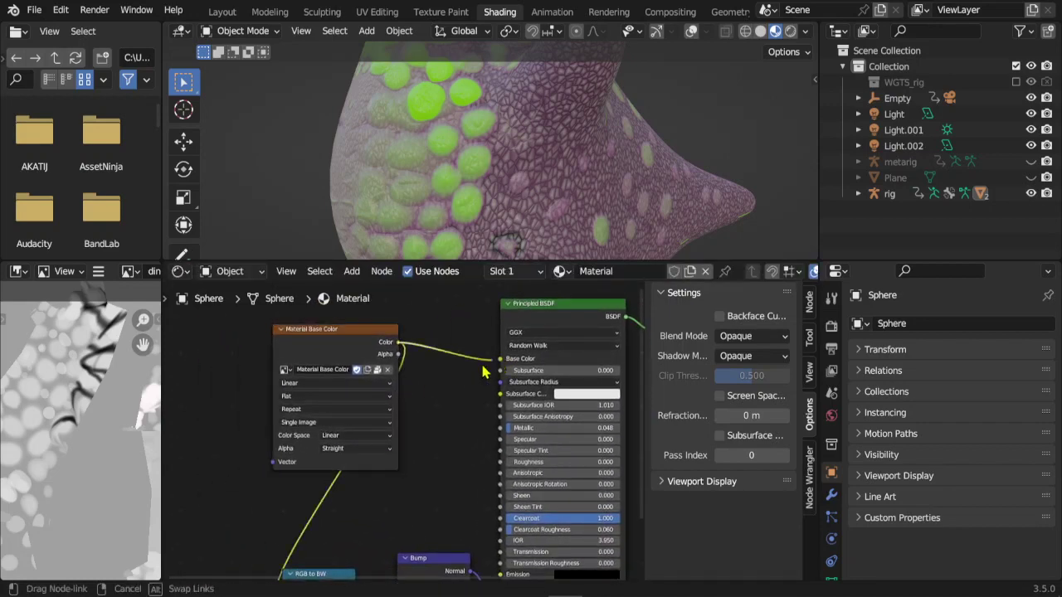
{"action": "left_click", "coordinate": [320, 349]}
{"action": "left_click_drag", "start_coordinate": [320, 349], "coordinate": [239, 373]}
{"action": "middle_click_drag", "start_coordinate": [239, 373], "coordinate": [328, 286]}
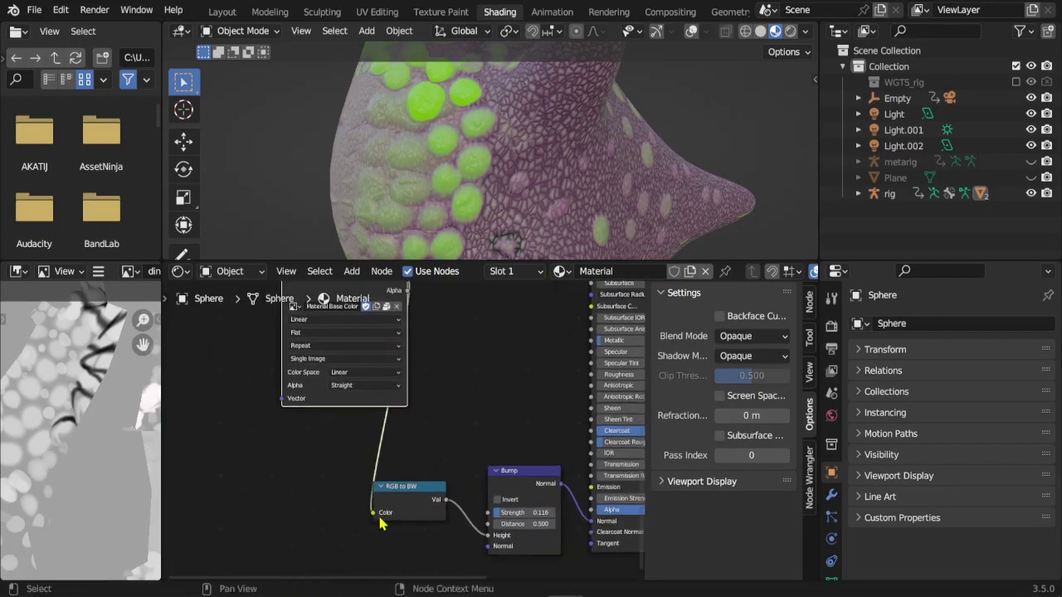
{"action": "left_click_drag", "start_coordinate": [375, 518], "coordinate": [443, 427]}
{"action": "left_click_drag", "start_coordinate": [439, 389], "coordinate": [453, 389]}
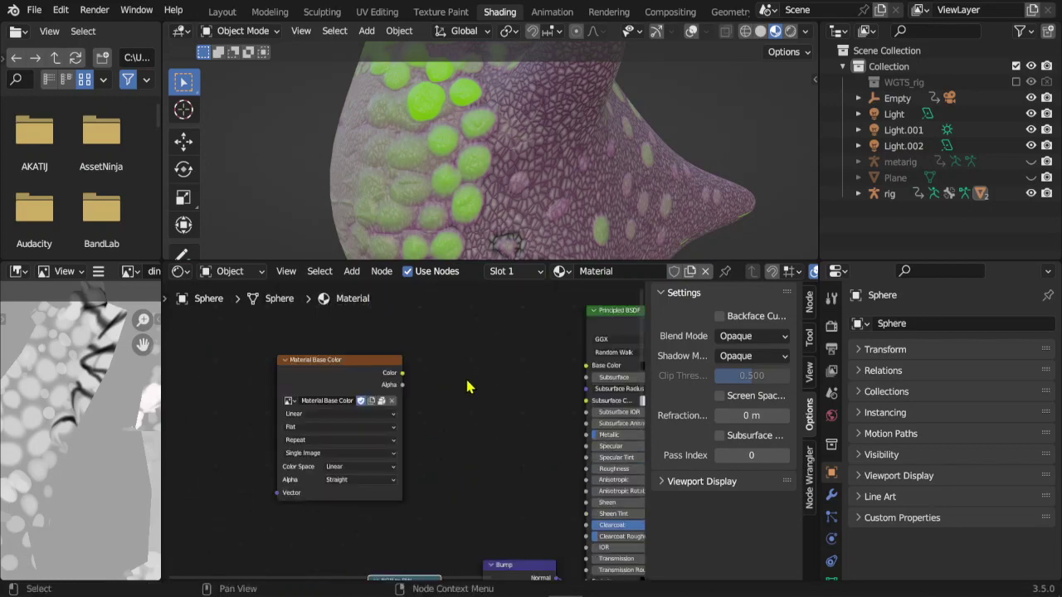
{"action": "key", "text": "ctrl+space"}
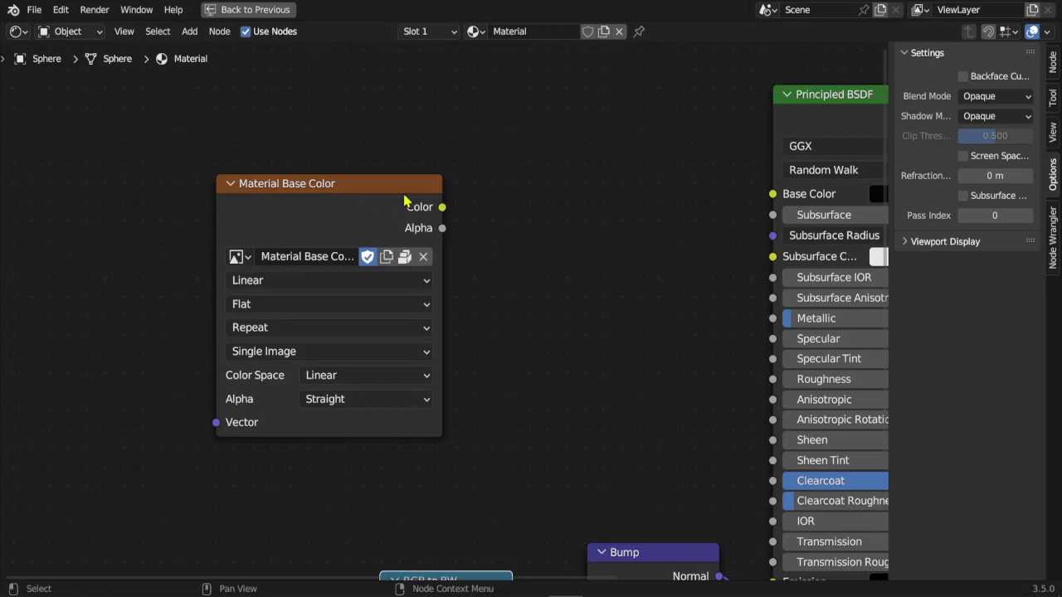
{"action": "key", "text": "x"}
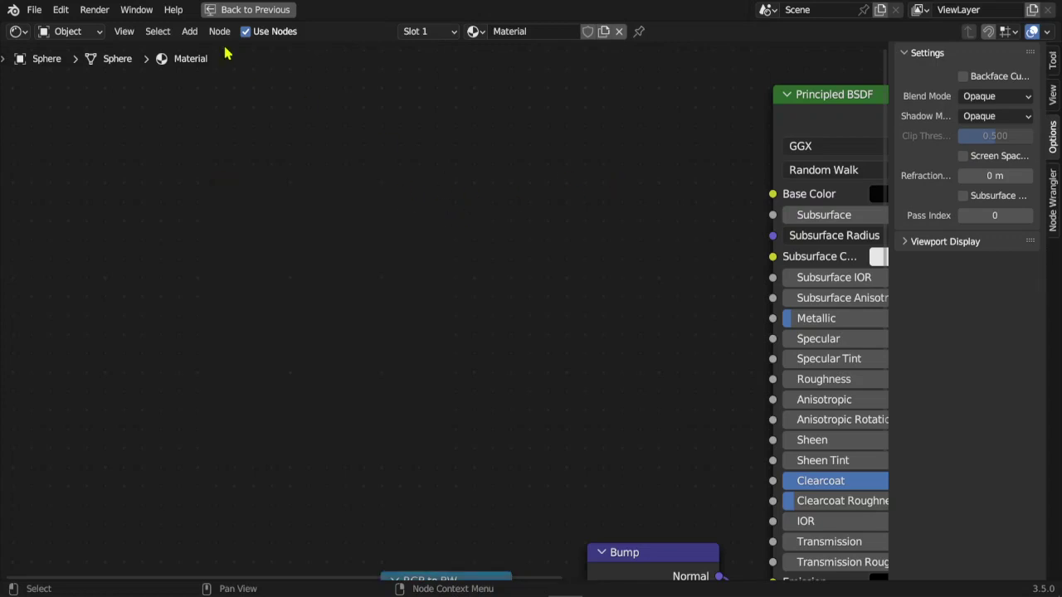
Add an Image Texture node with Eye%20Scapes%20-%2016.jpg and link its Color to Base Color
{"action": "left_click", "coordinate": [189, 36]}
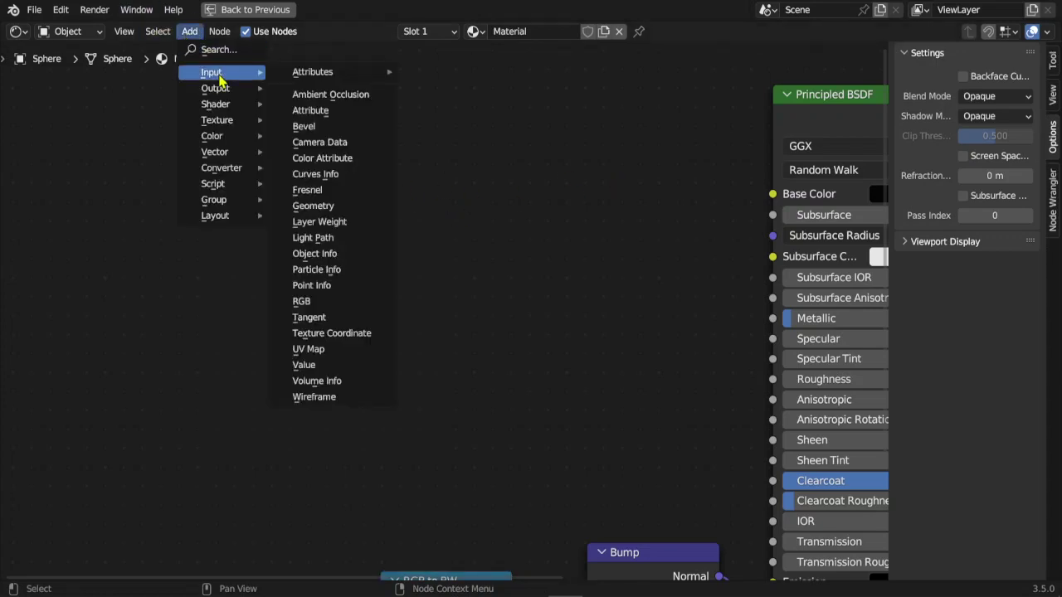
{"action": "mouse_move", "coordinate": [217, 121]}
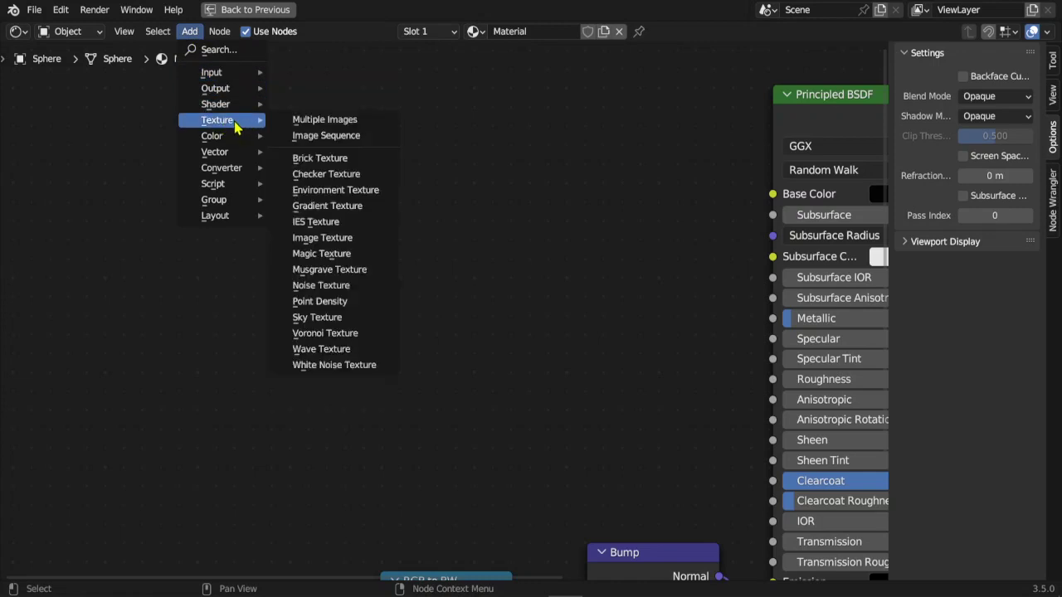
{"action": "left_click", "coordinate": [338, 243]}
{"action": "left_click", "coordinate": [341, 158]}
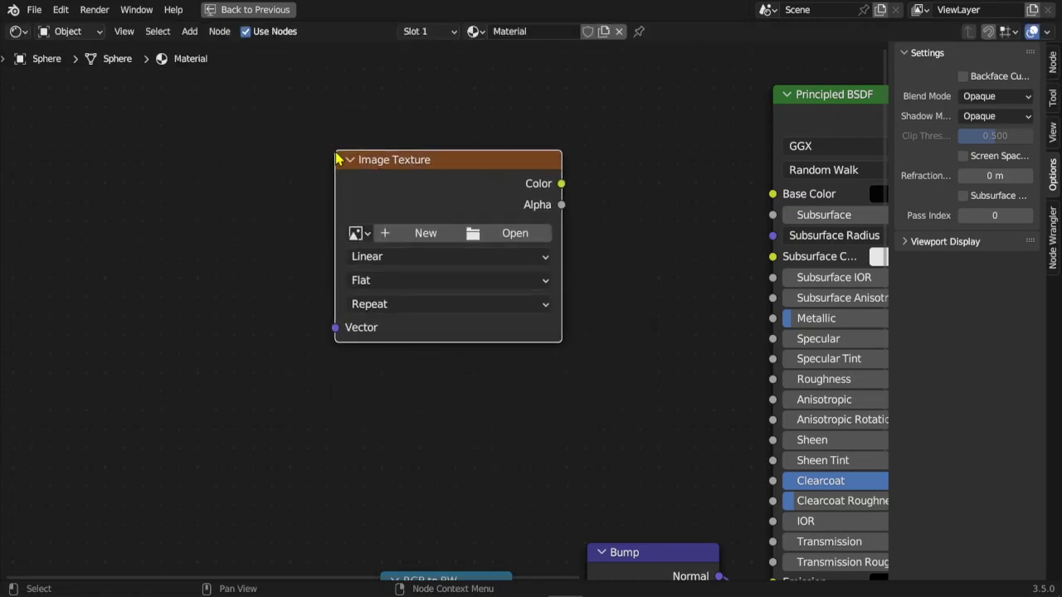
{"action": "left_click", "coordinate": [360, 233]}
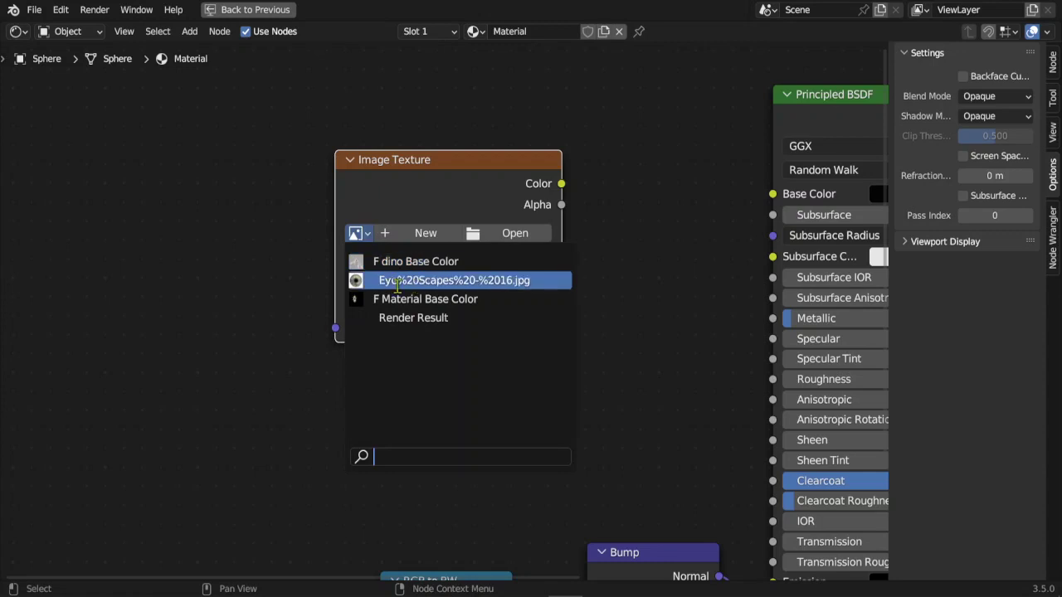
{"action": "left_click", "coordinate": [368, 239]}
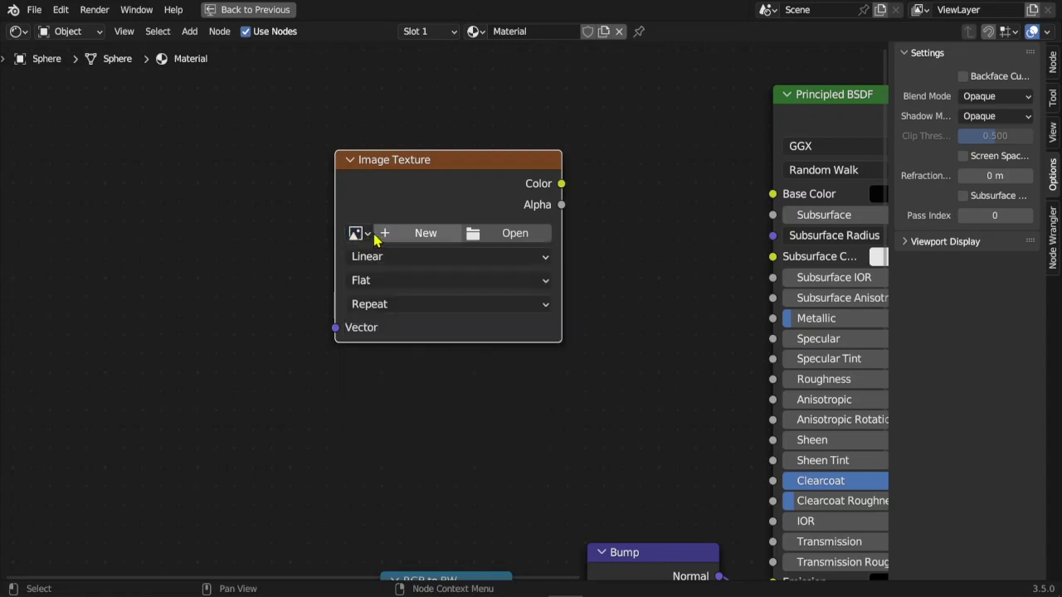
{"action": "left_click", "coordinate": [367, 239]}
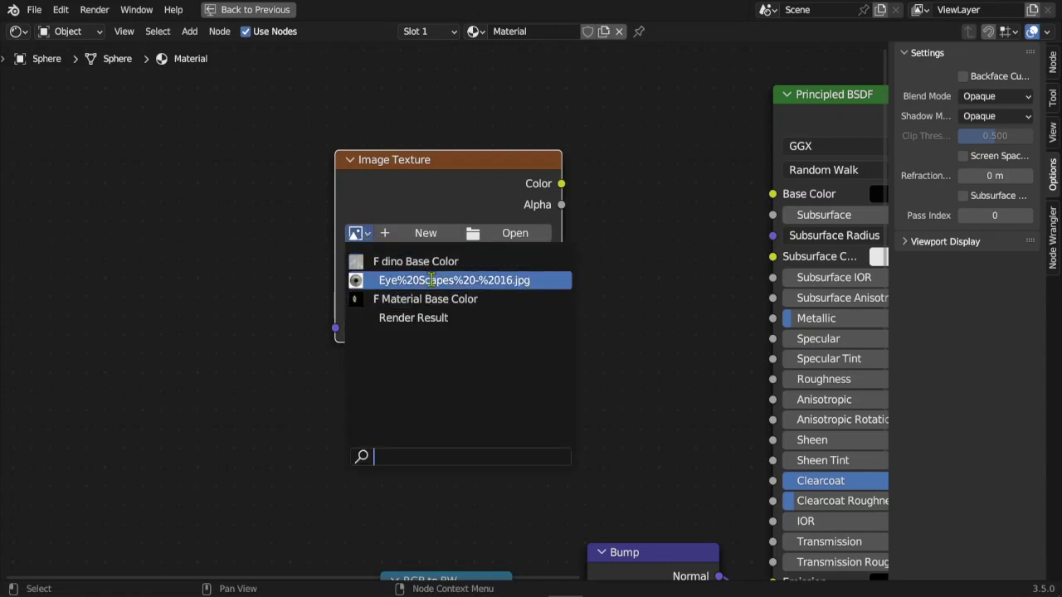
{"action": "left_click", "coordinate": [398, 280]}
{"action": "mouse_move", "coordinate": [561, 184]}
{"action": "left_mouse_down"}
{"action": "mouse_move", "coordinate": [749, 183]}
{"action": "mouse_move", "coordinate": [772, 193]}
{"action": "left_mouse_up"}
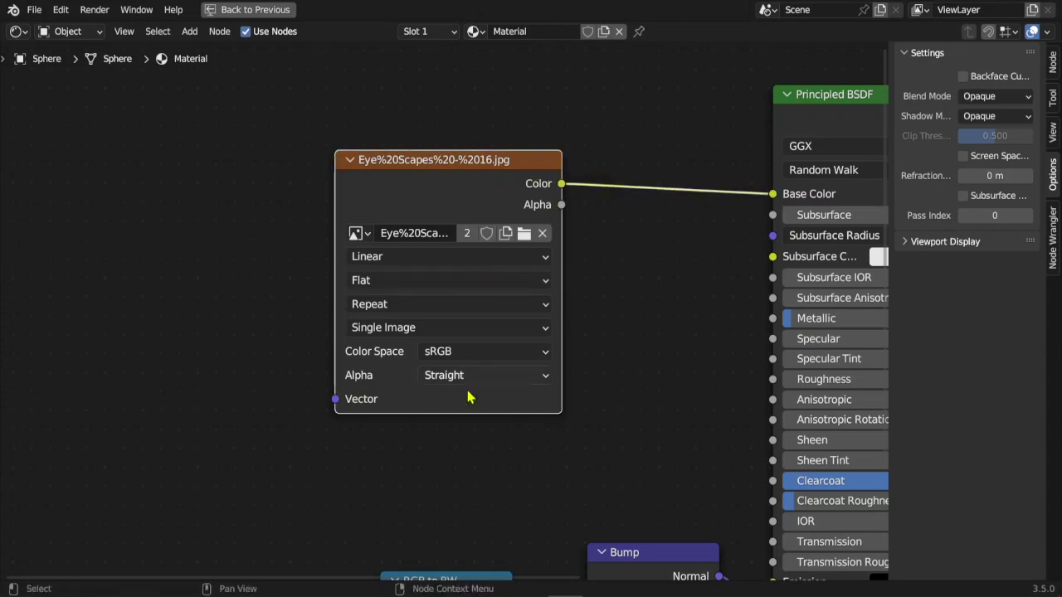
Restore the Shading layout and orbit to check the iris on the creature's eye
{"action": "key", "text": "ctrl+space"}
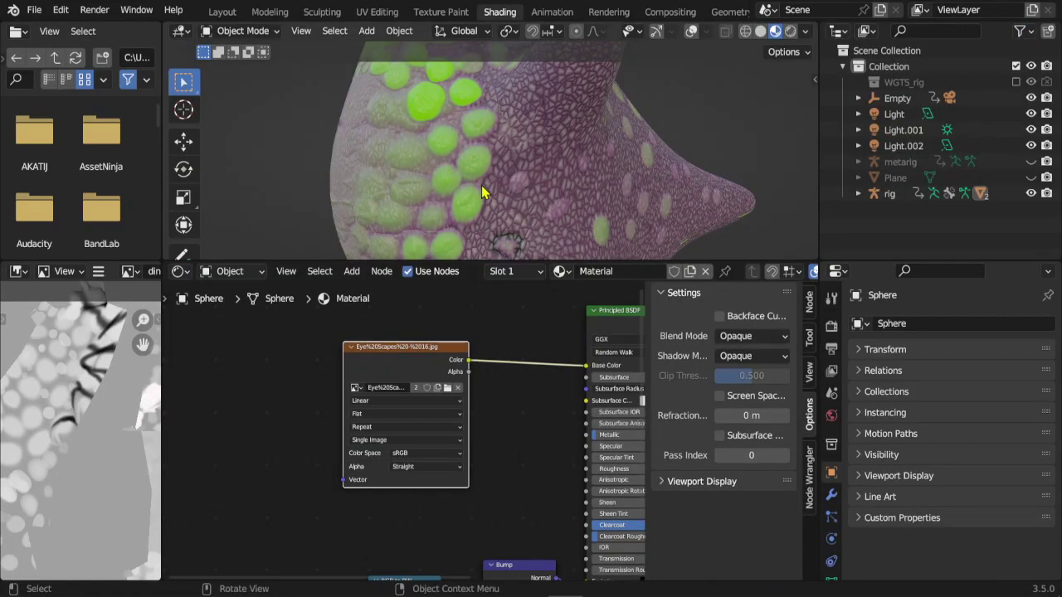
{"action": "scroll", "coordinate": [543, 168], "scroll_direction": "down", "scroll_amount": 3}
{"action": "mouse_move", "coordinate": [540, 171]}
{"action": "middle_mouse_down"}
{"action": "mouse_move", "coordinate": [407, 166]}
{"action": "mouse_move", "coordinate": [469, 161]}
{"action": "mouse_move", "coordinate": [544, 182]}
{"action": "mouse_move", "coordinate": [575, 112]}
{"action": "middle_mouse_up"}
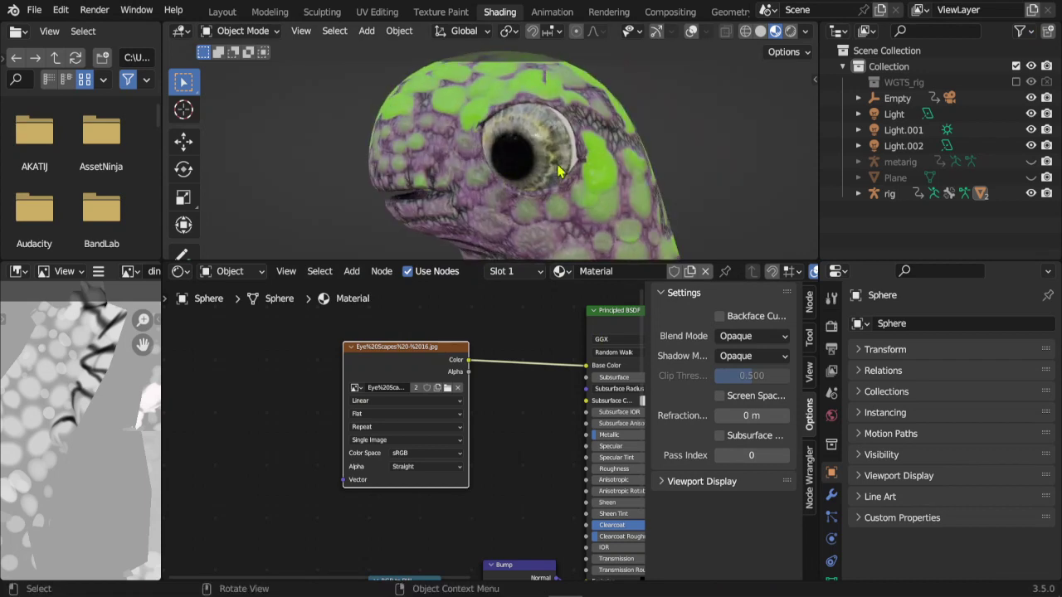
{"action": "middle_click_drag", "start_coordinate": [579, 157], "coordinate": [531, 108]}
{"action": "middle_click_drag", "start_coordinate": [398, 344], "coordinate": [470, 351]}
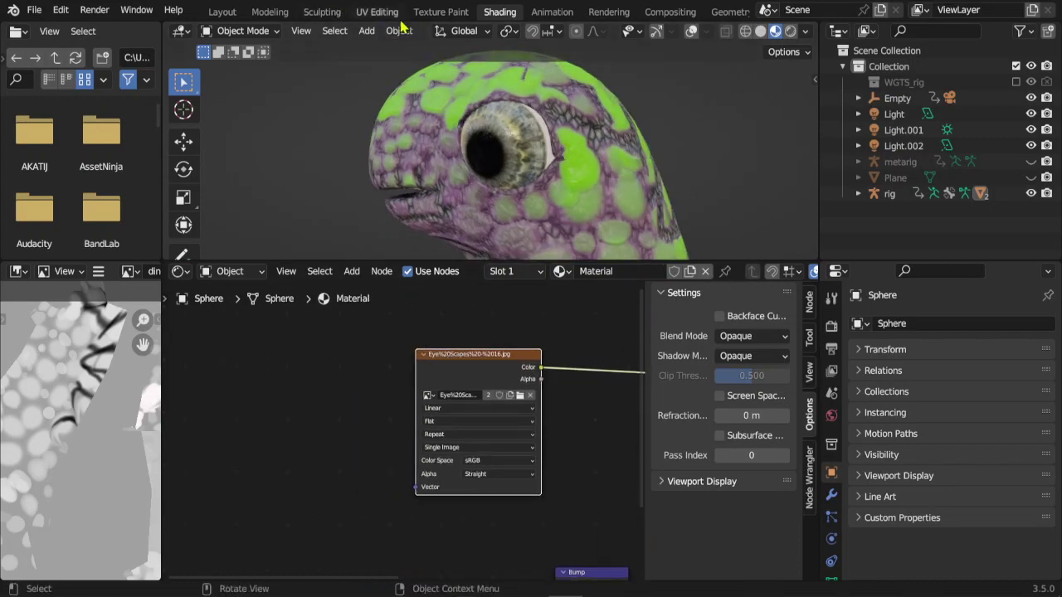
In the UV Editing workspace, move and enlarge the orange UV island over the iris image
{"action": "left_click", "coordinate": [377, 12]}
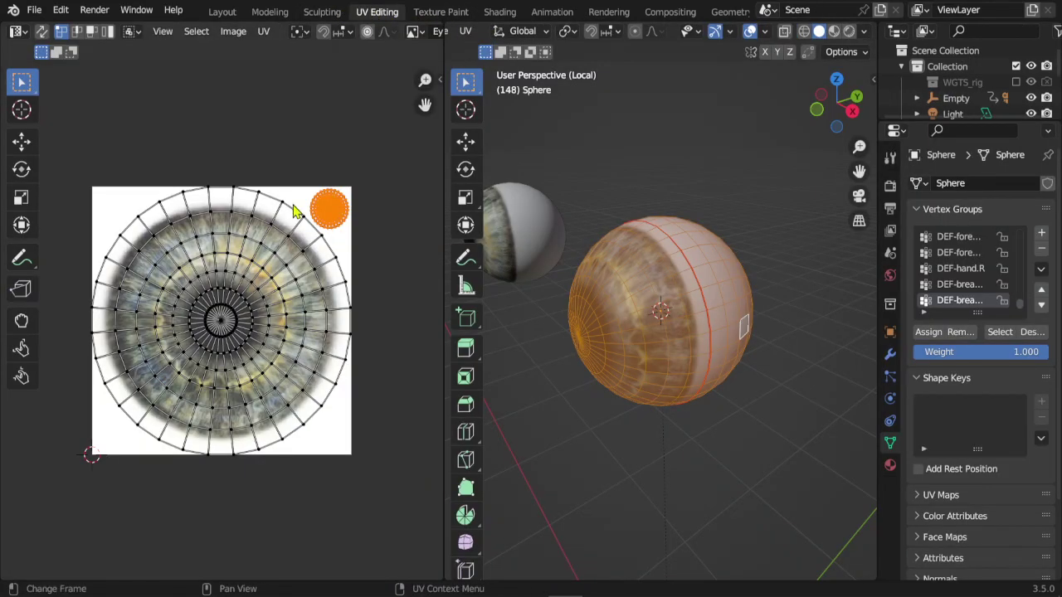
{"action": "scroll", "coordinate": [349, 228], "scroll_direction": "up", "scroll_amount": 1}
{"action": "scroll", "coordinate": [320, 201], "scroll_direction": "up", "scroll_amount": 3}
{"action": "scroll", "coordinate": [357, 197], "scroll_direction": "down", "scroll_amount": 2}
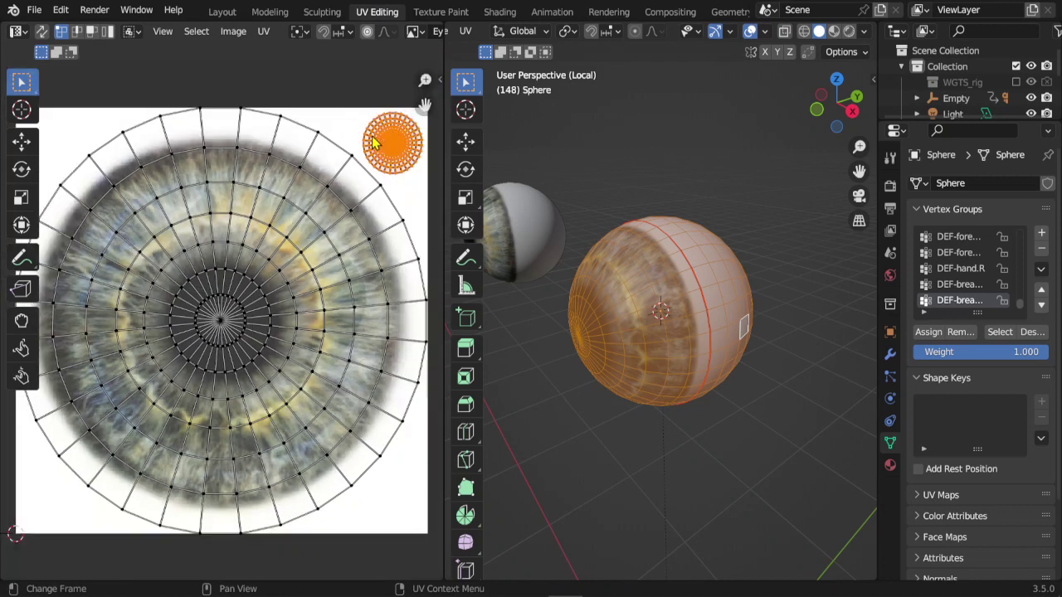
{"action": "middle_click_drag", "start_coordinate": [739, 368], "coordinate": [639, 365]}
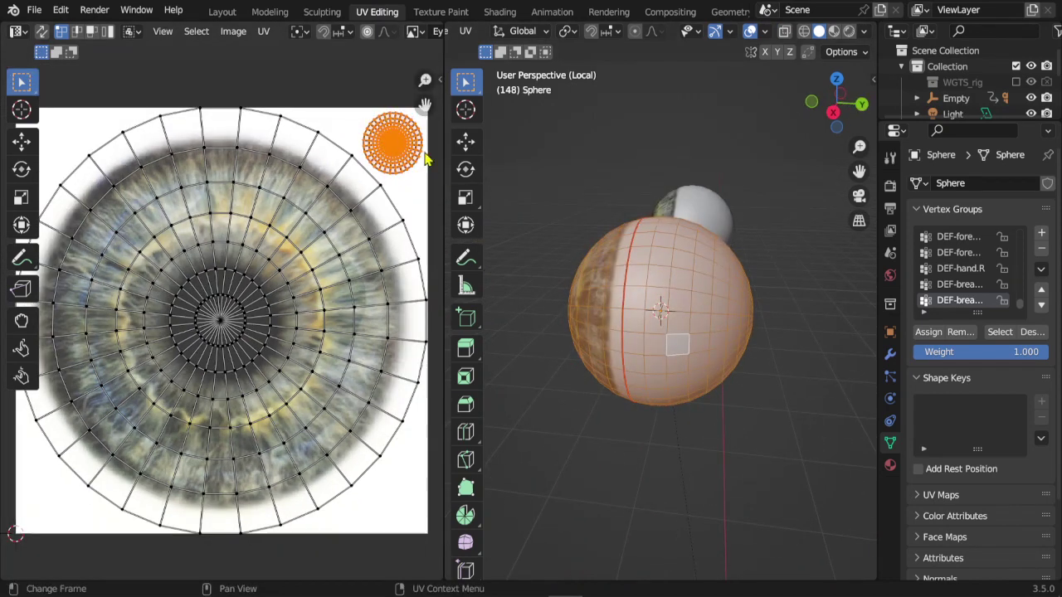
{"action": "key", "text": "g"}
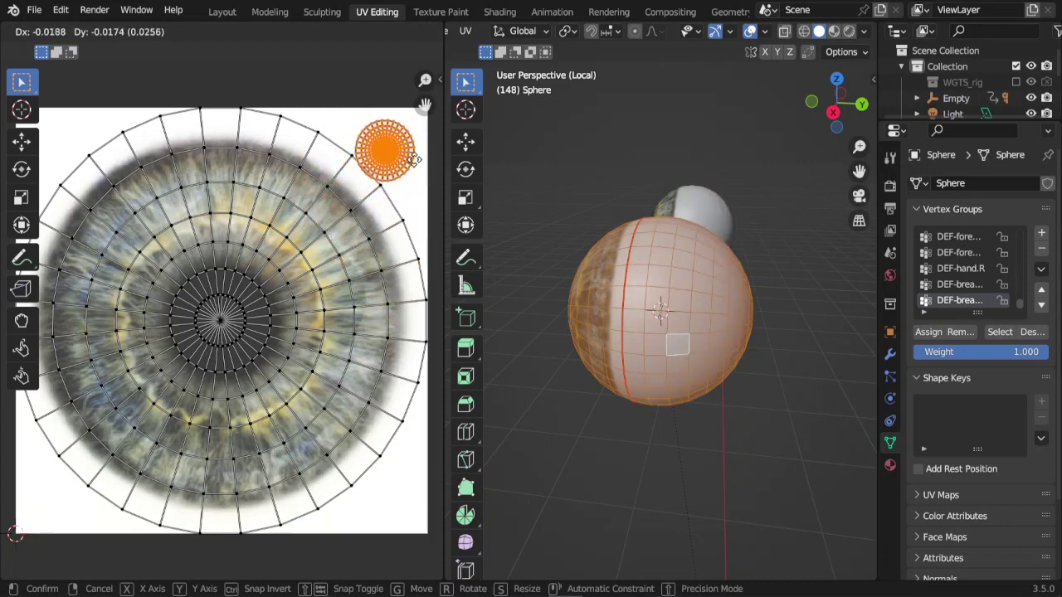
{"action": "left_click", "coordinate": [417, 164]}
{"action": "key", "text": "s"}
{"action": "left_click", "coordinate": [423, 166]}
{"action": "key", "text": "g"}
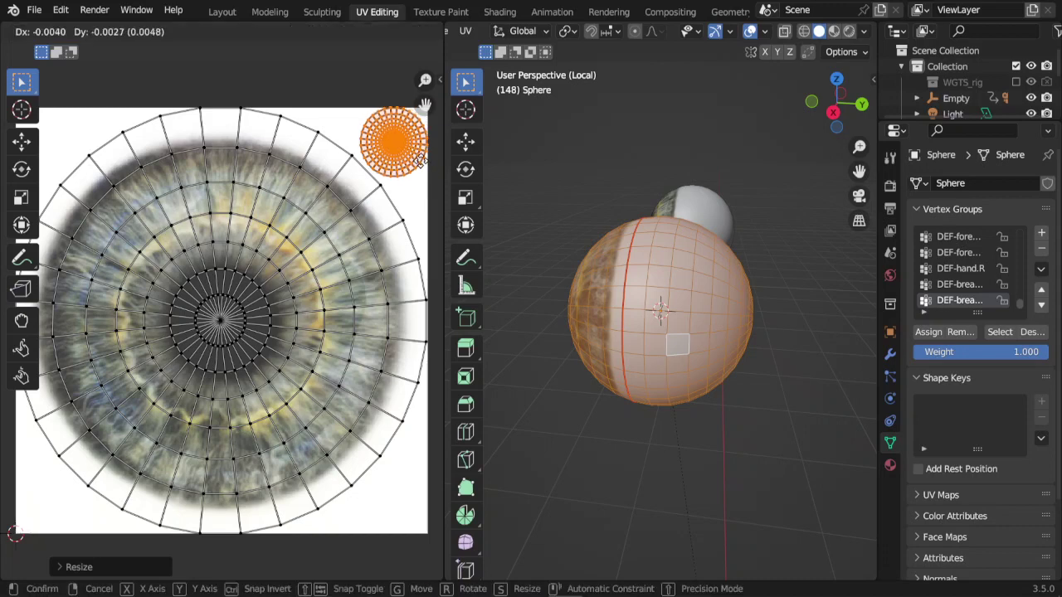
{"action": "left_click", "coordinate": [420, 170]}
Leave Edit Mode and grow the selection outward from the pupil centre
{"action": "mouse_move", "coordinate": [660, 324]}
{"action": "middle_mouse_down"}
{"action": "mouse_move", "coordinate": [833, 198]}
{"action": "mouse_move", "coordinate": [721, 303]}
{"action": "middle_mouse_up"}
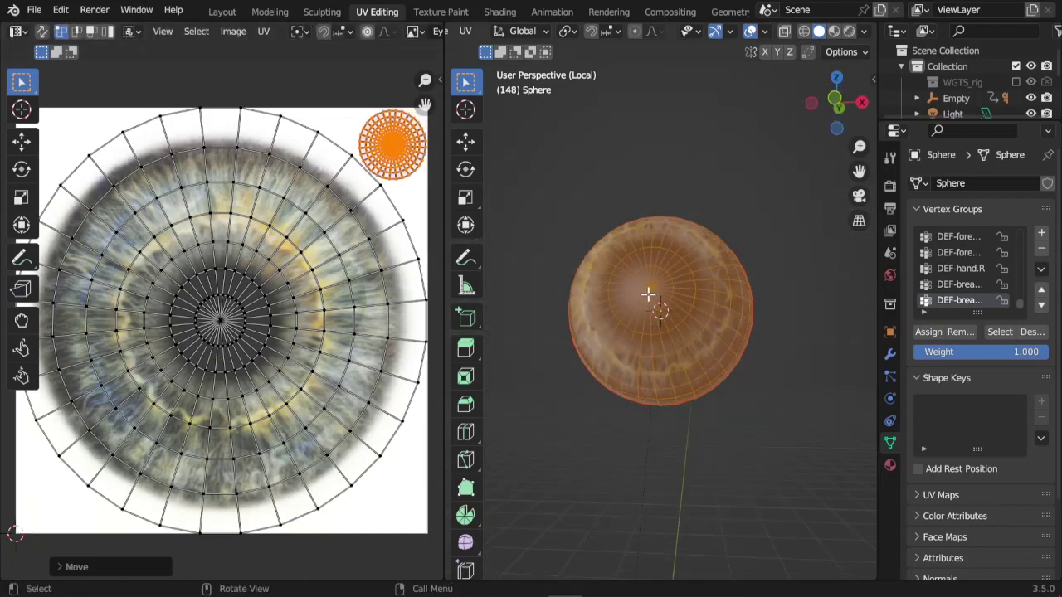
{"action": "key", "text": "Tab"}
{"action": "key", "text": "Tab"}
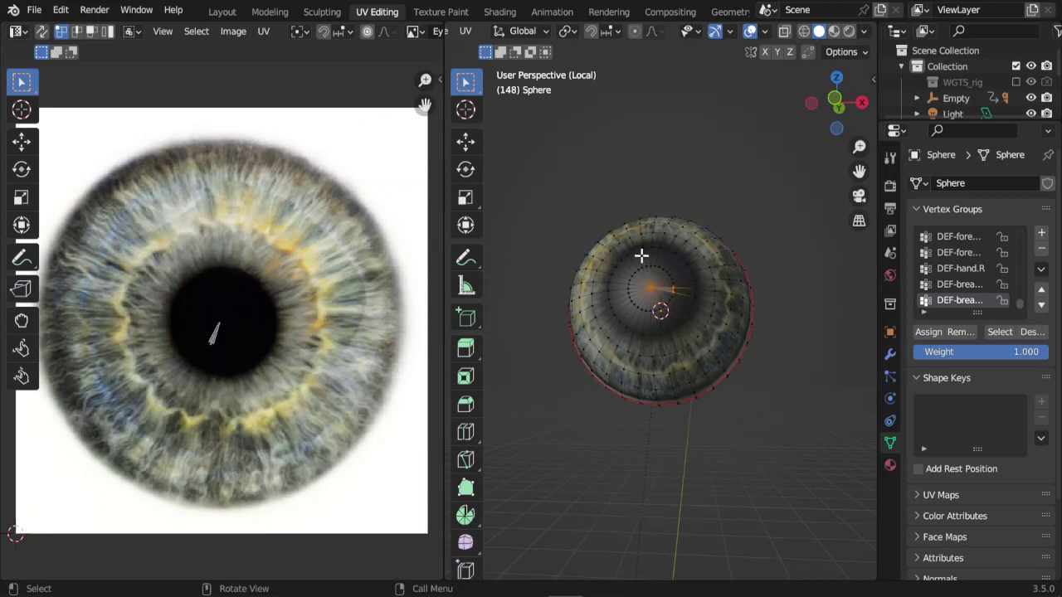
{"action": "key", "text": "ctrl+KP_Add"}
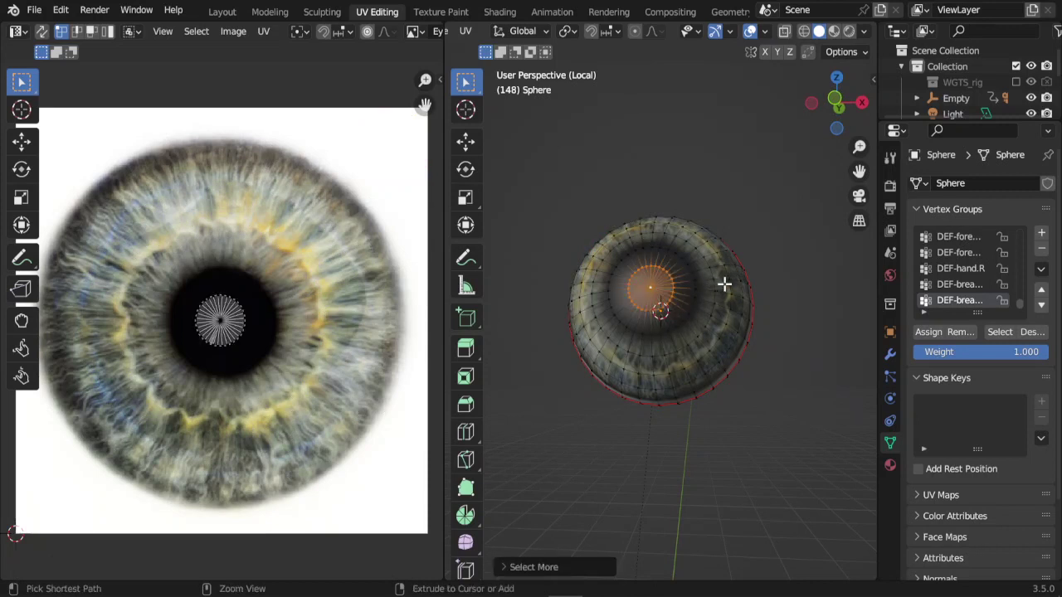
{"action": "key", "text": "ctrl+KP_Add"}
{"action": "key", "text": "ctrl+KP_Add"}
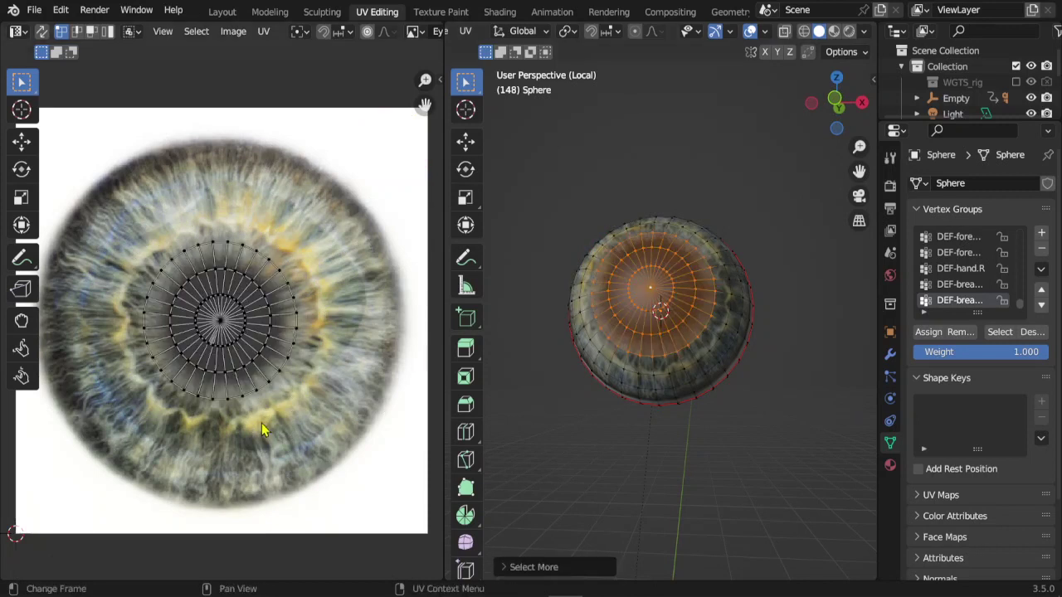
{"action": "scroll", "coordinate": [718, 340], "scroll_direction": "up", "scroll_amount": 3}
{"action": "mouse_move", "coordinate": [718, 339]}
{"action": "middle_mouse_down"}
{"action": "mouse_move", "coordinate": [701, 370]}
{"action": "mouse_move", "coordinate": [605, 357]}
{"action": "mouse_move", "coordinate": [560, 286]}
{"action": "middle_mouse_up"}
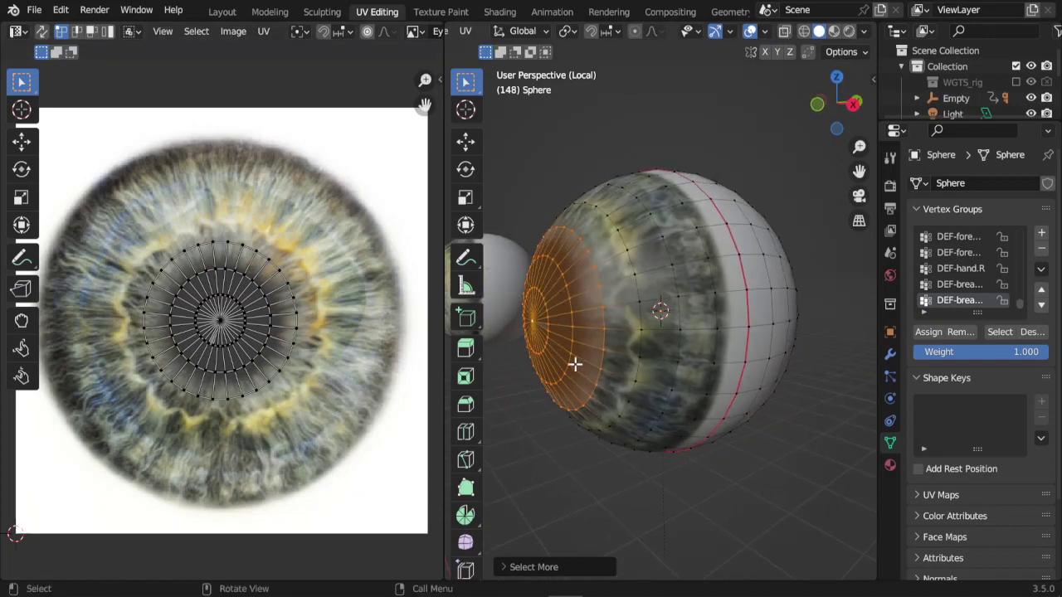
{"action": "middle_click_drag", "start_coordinate": [616, 311], "coordinate": [585, 332]}
{"action": "mouse_move", "coordinate": [682, 333]}
{"action": "middle_mouse_down"}
{"action": "mouse_move", "coordinate": [737, 327]}
{"action": "mouse_move", "coordinate": [708, 356]}
{"action": "middle_mouse_up"}
{"action": "scroll", "coordinate": [732, 347], "scroll_direction": "down", "scroll_amount": 2}
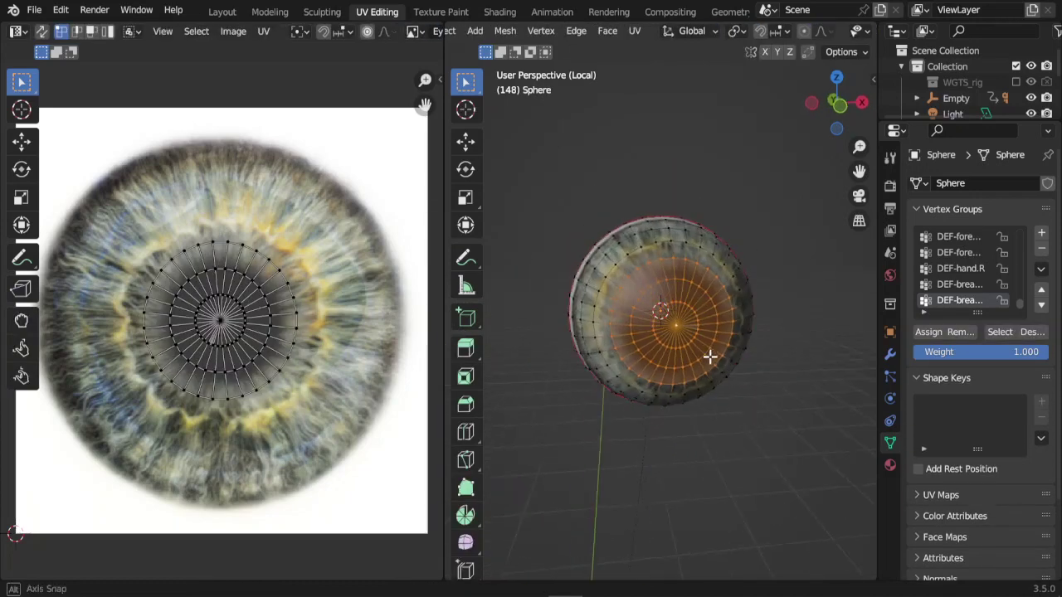
Toggle select all off, then Select Linked (Ctrl+L) to show the full eyeball UV layout
{"action": "key", "text": "a"}
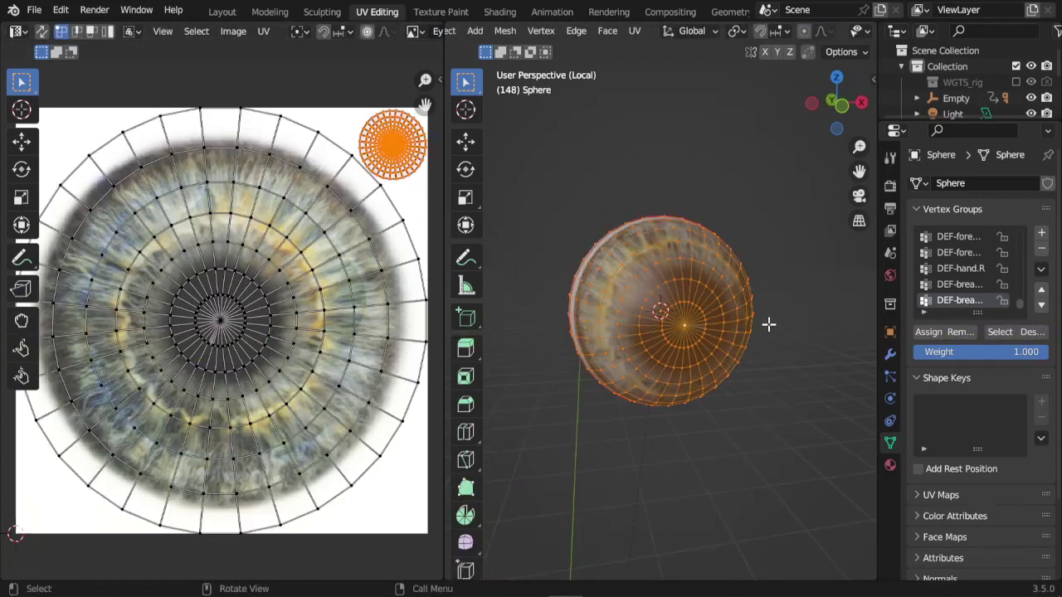
{"action": "key", "text": "alt+a"}
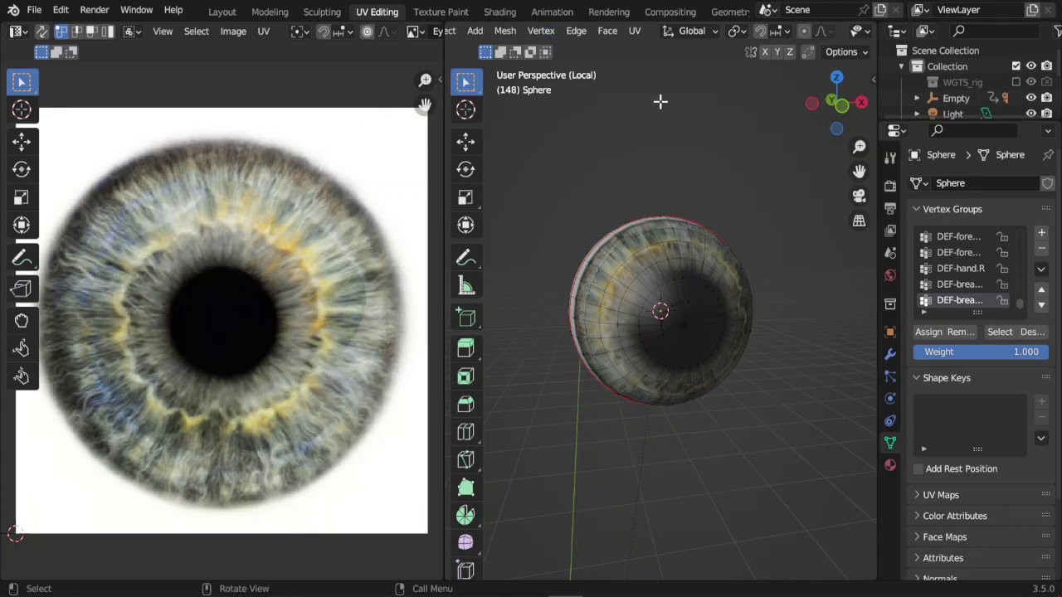
{"action": "scroll", "coordinate": [579, 31], "scroll_direction": "up", "scroll_amount": 3}
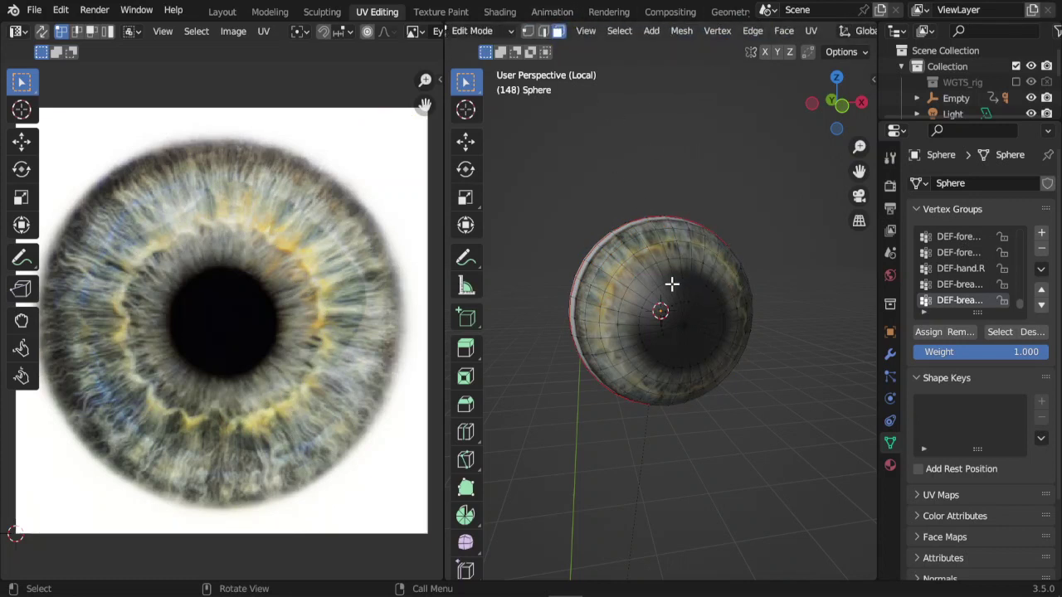
{"action": "key", "text": "ctrl+l"}
{"action": "middle_click_drag", "start_coordinate": [756, 310], "coordinate": [625, 240]}
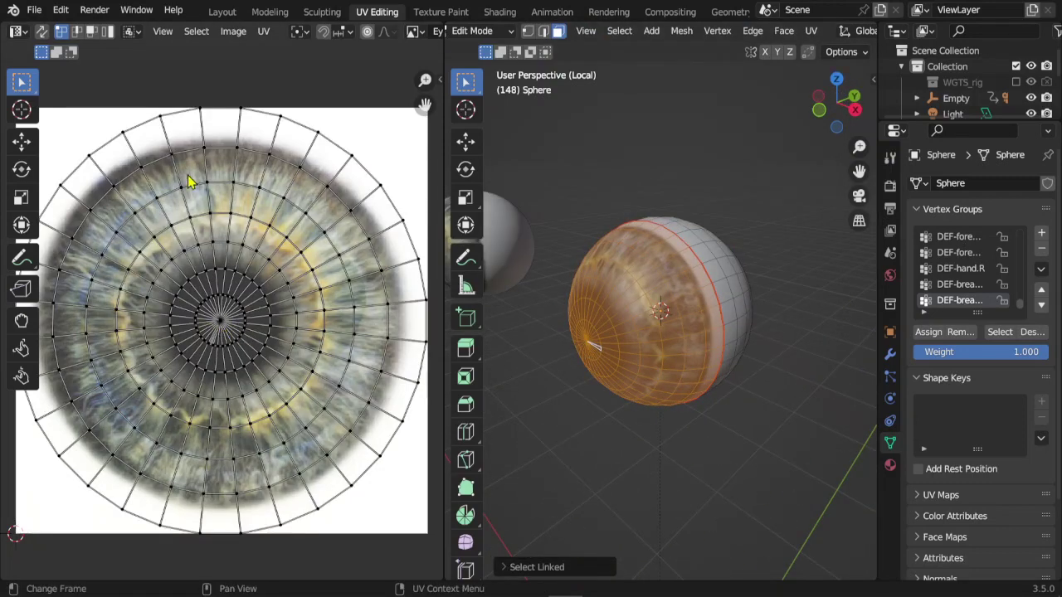
Select the centre UV vertex, grow it into a two-ring disc, and scale the disc down
{"action": "left_click", "coordinate": [219, 323]}
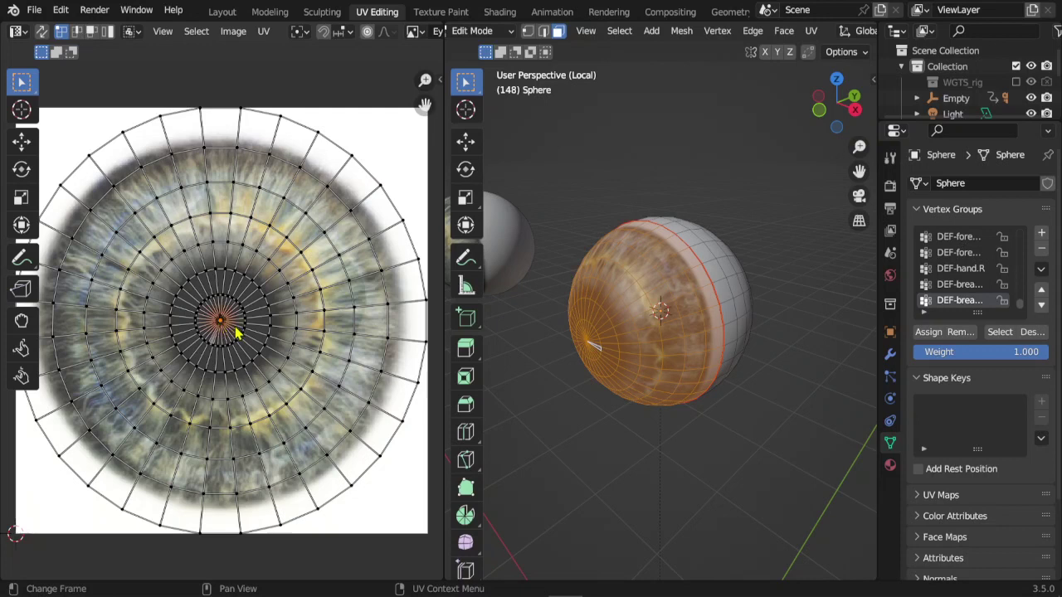
{"action": "key", "text": "ctrl+KP_Add"}
{"action": "key", "text": "ctrl+KP_Add"}
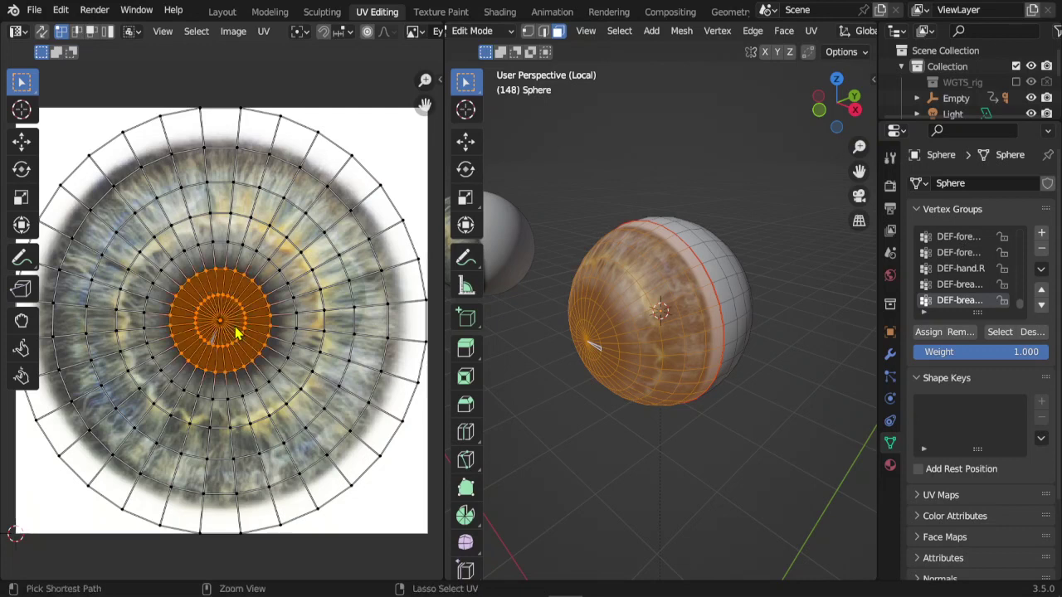
{"action": "key", "text": "ctrl+KP_Add"}
{"action": "key", "text": "ctrl+KP_Add"}
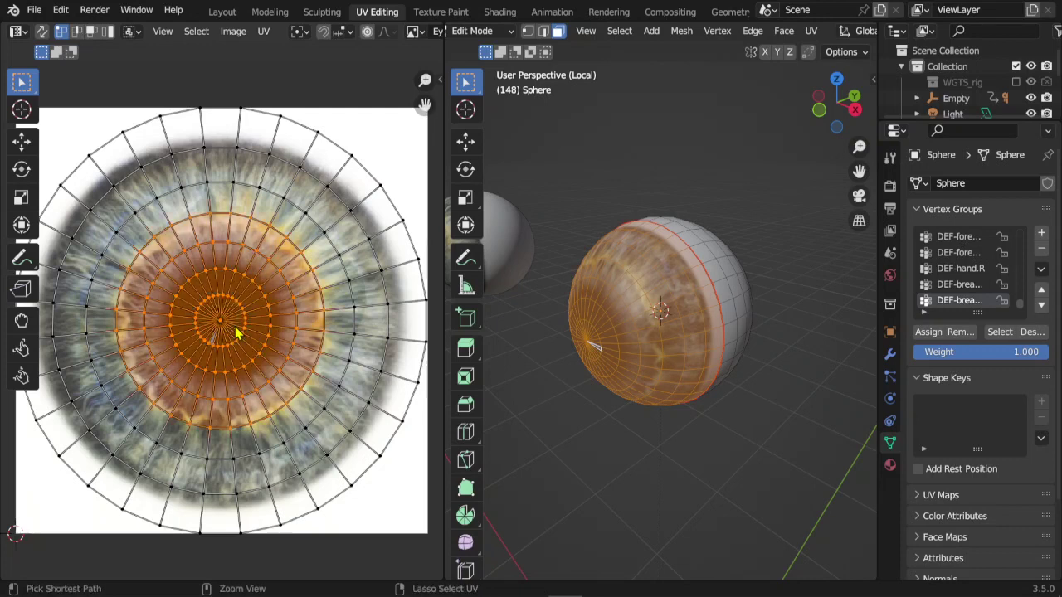
{"action": "key", "text": "s"}
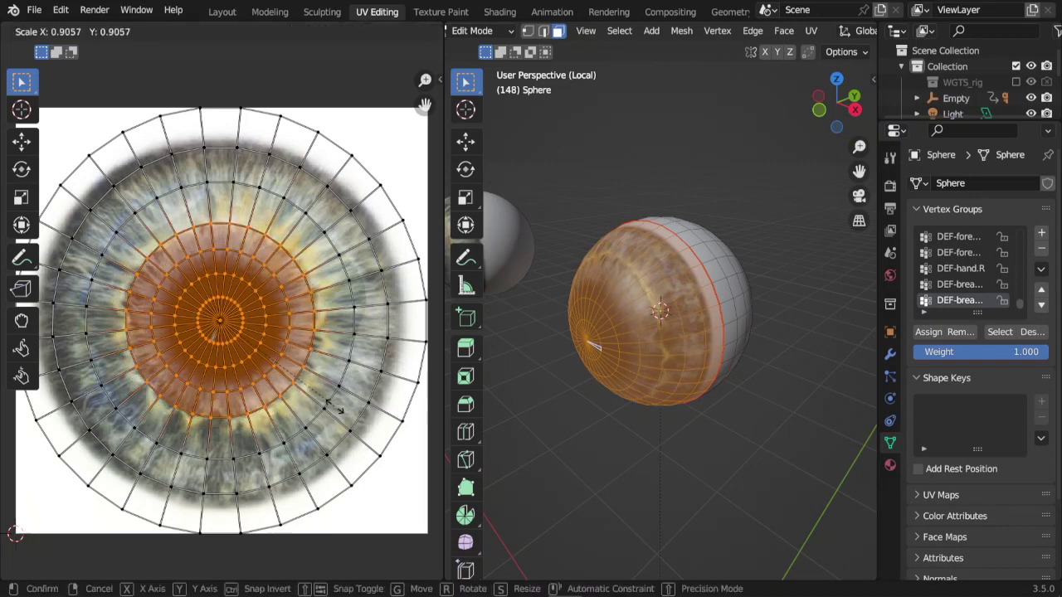
{"action": "key", "text": "Escape"}
{"action": "middle_click_drag", "start_coordinate": [581, 365], "coordinate": [645, 367]}
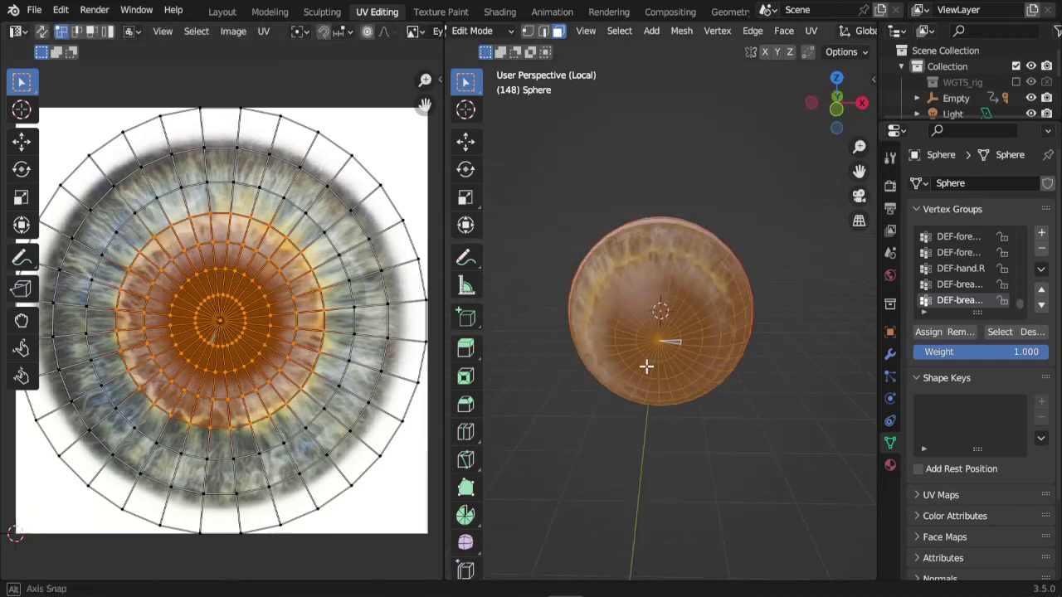
{"action": "key", "text": "s"}
{"action": "left_click", "coordinate": [279, 438]}
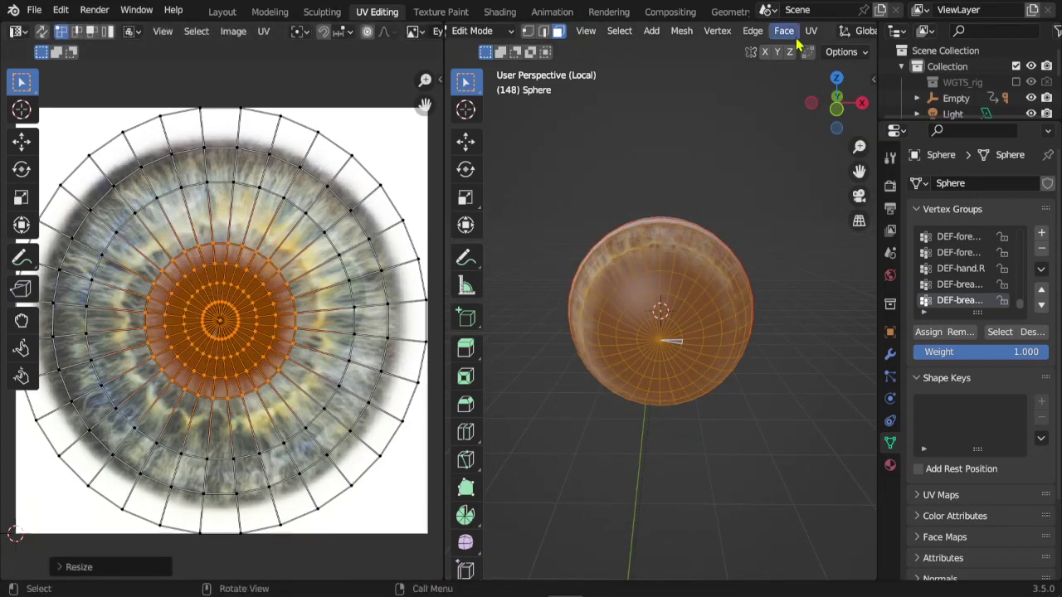
{"action": "scroll", "coordinate": [628, 38], "scroll_direction": "down", "scroll_amount": 5}
Enlarge the inner UV rings one ring at a time, then select the whole island and begin scaling it
{"action": "key", "text": "s"}
{"action": "key", "text": "Escape"}
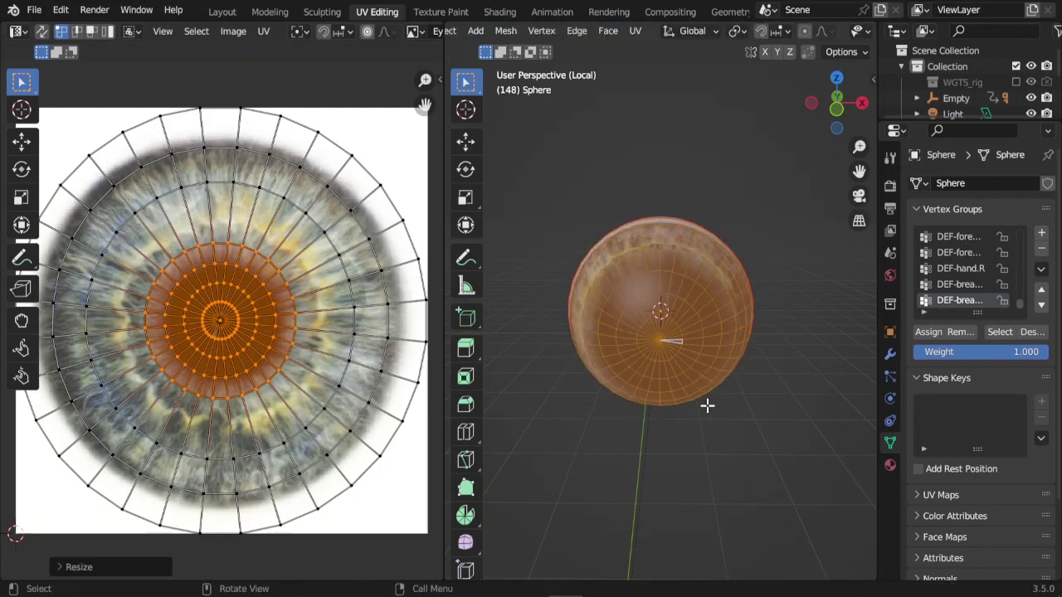
{"action": "key", "text": "s"}
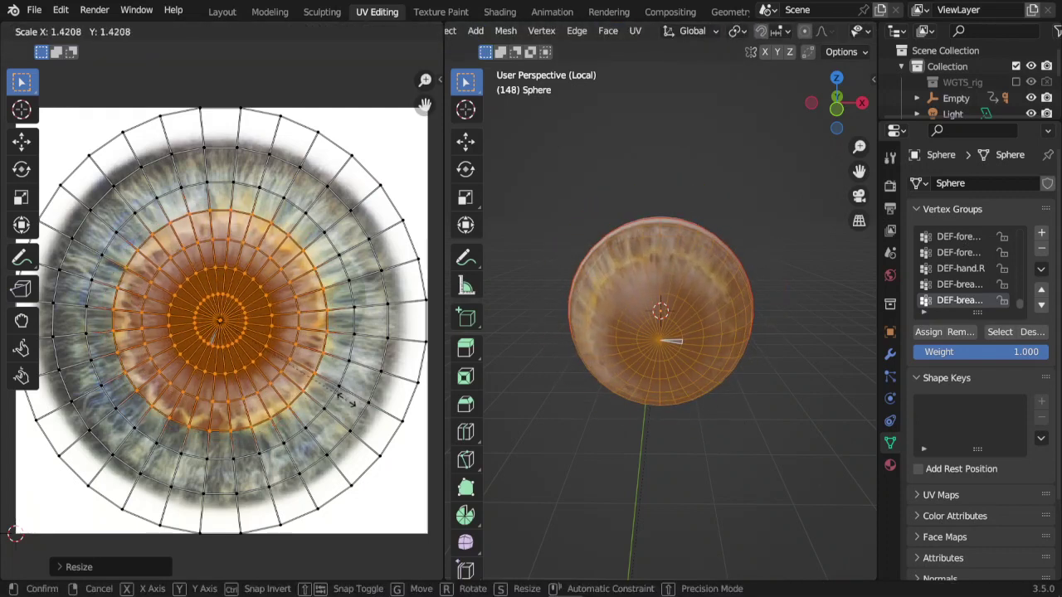
{"action": "left_click", "coordinate": [357, 411]}
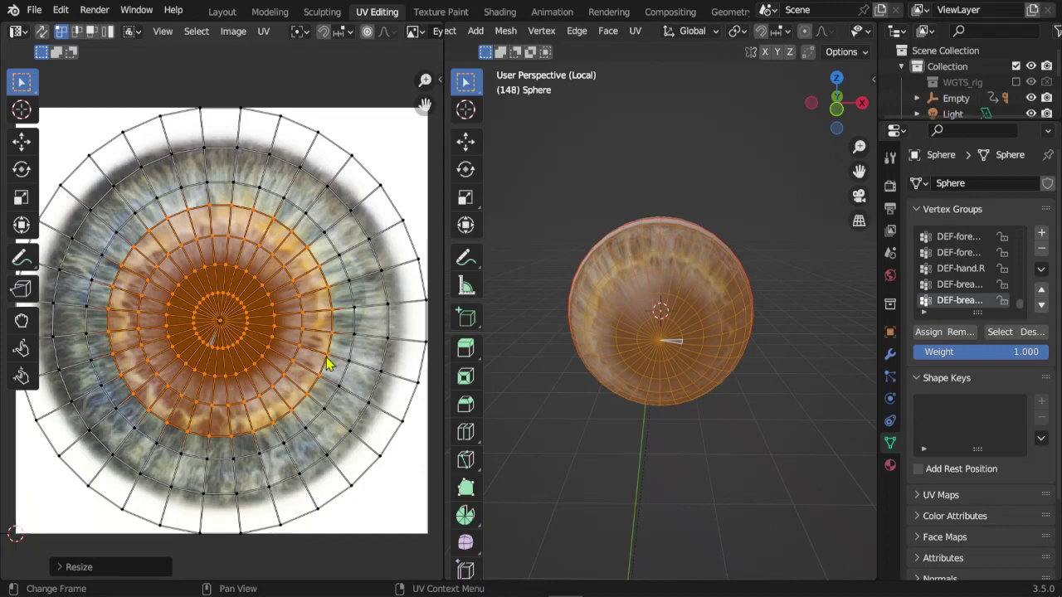
{"action": "key", "text": "ctrl+KP_Add"}
{"action": "key", "text": "s"}
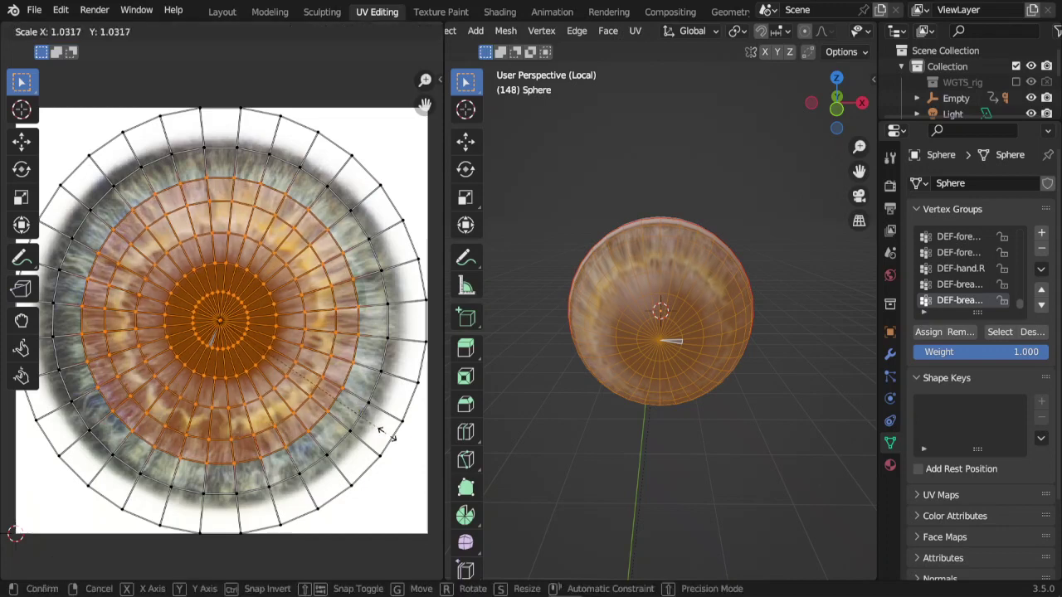
{"action": "left_click", "coordinate": [309, 374]}
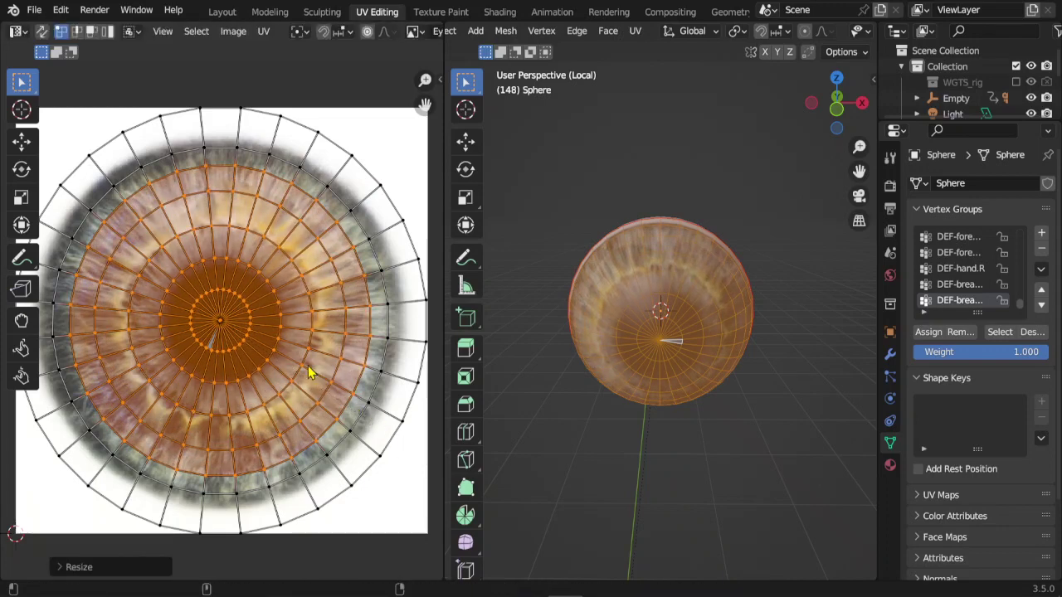
{"action": "key", "text": "ctrl+KP_Add"}
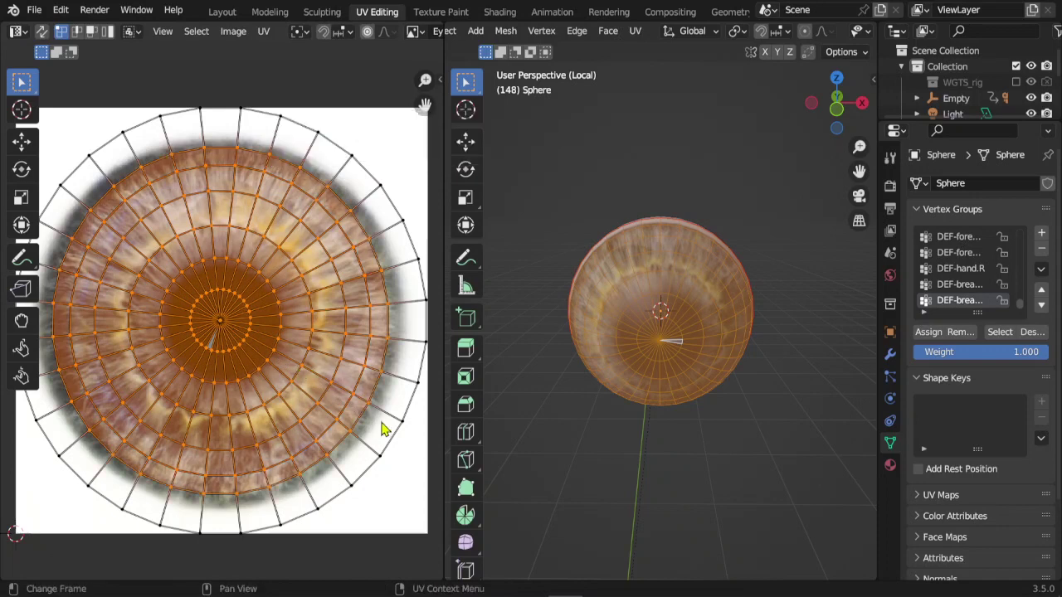
{"action": "key", "text": "s"}
{"action": "left_click", "coordinate": [338, 396]}
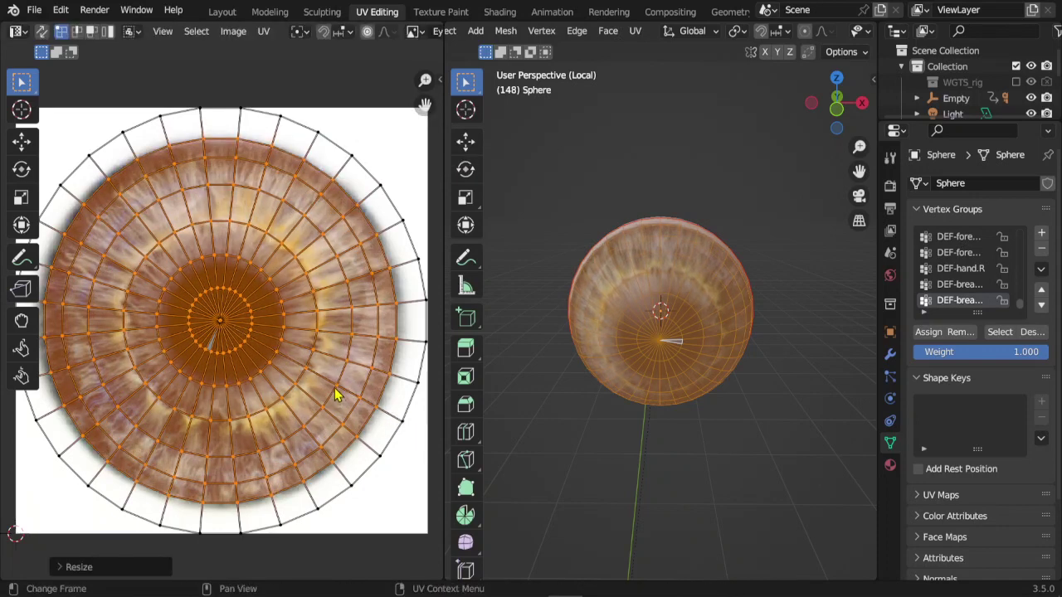
{"action": "key", "text": "ctrl+KP_Add"}
{"action": "key", "text": "s"}
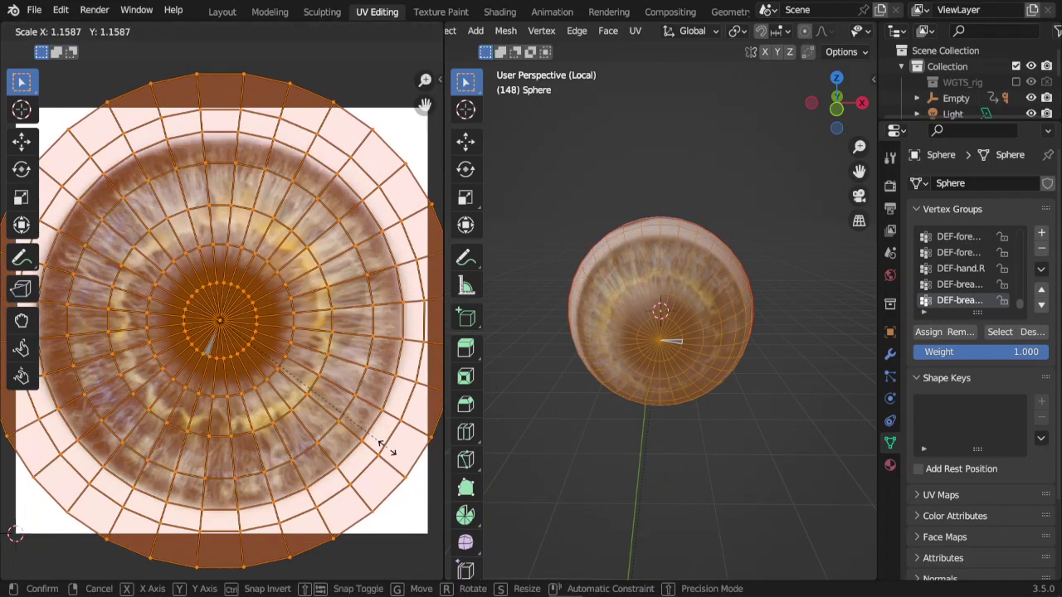
Scale the whole eyeball UV layout up over the iris image
{"action": "left_click", "coordinate": [390, 451]}
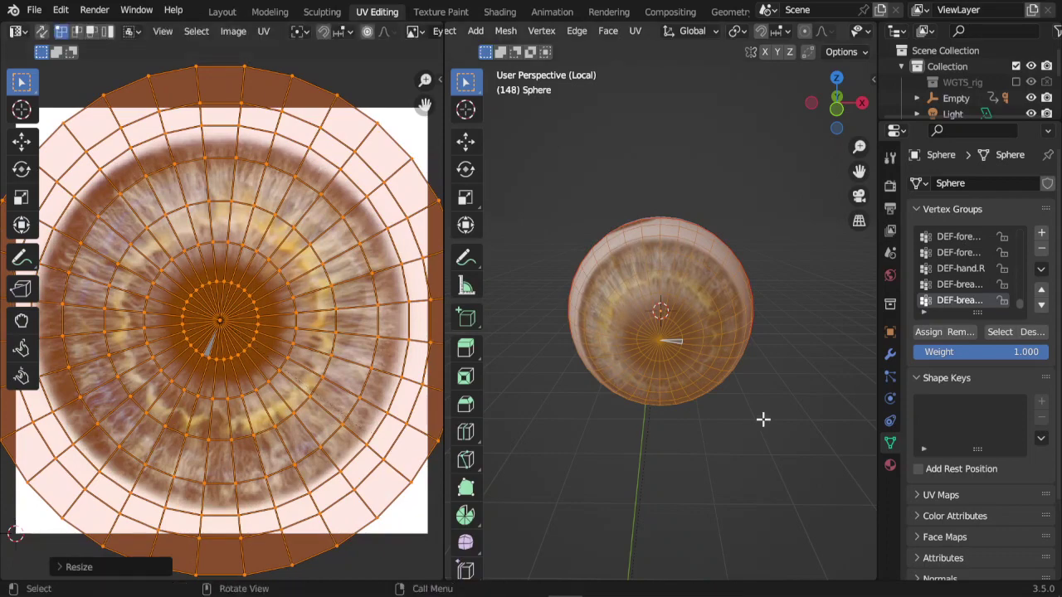
{"action": "mouse_move", "coordinate": [763, 420]}
{"action": "middle_mouse_down"}
{"action": "mouse_move", "coordinate": [641, 401]}
{"action": "mouse_move", "coordinate": [751, 406]}
{"action": "middle_mouse_up"}
{"action": "key", "text": "s"}
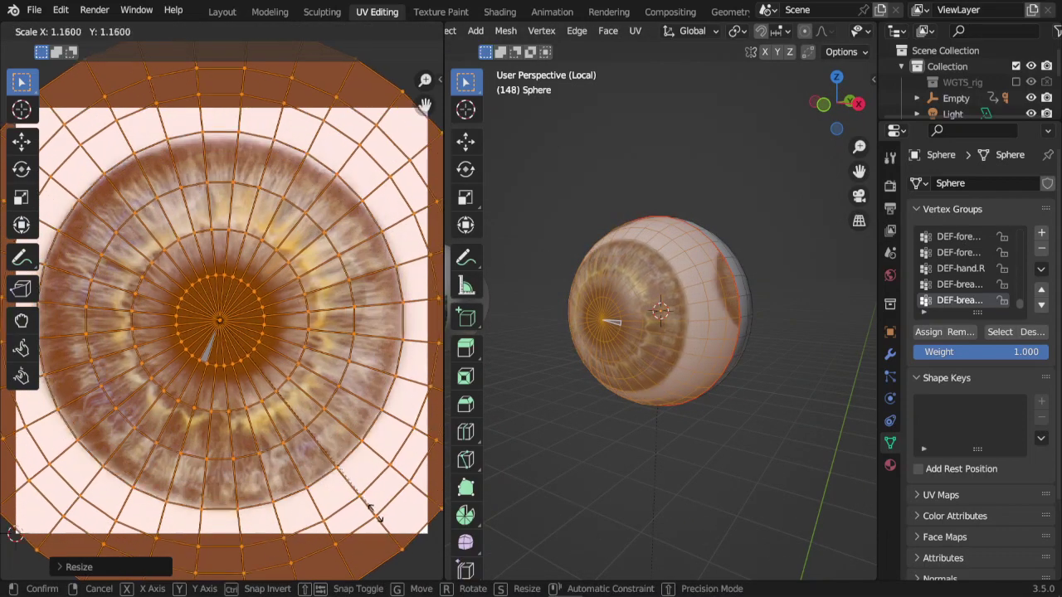
{"action": "left_click", "coordinate": [384, 519]}
{"action": "scroll", "coordinate": [346, 372], "scroll_direction": "down", "scroll_amount": 3}
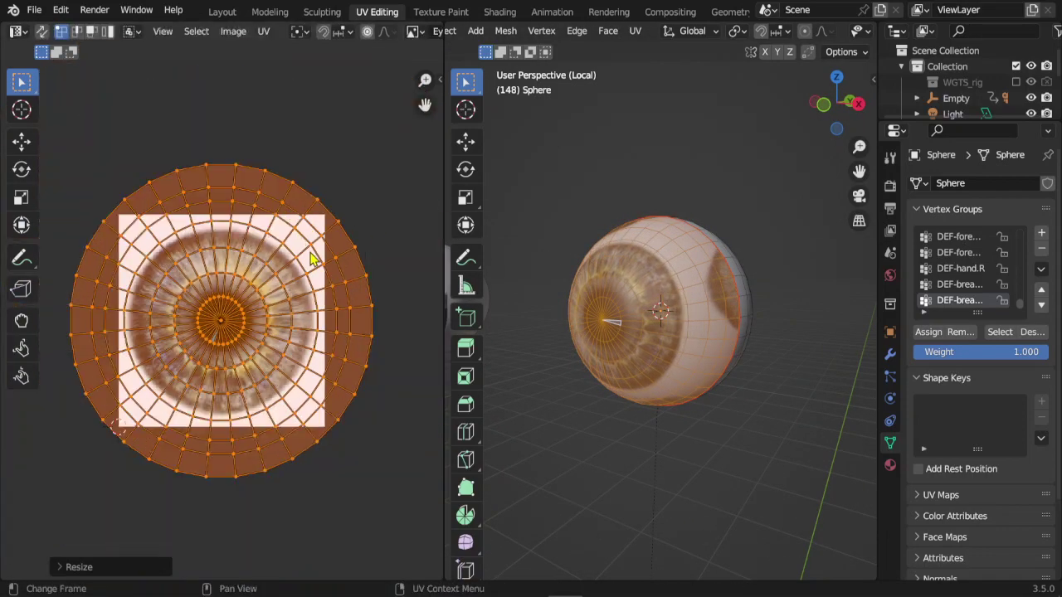
{"action": "scroll", "coordinate": [373, 354], "scroll_direction": "up", "scroll_amount": 2}
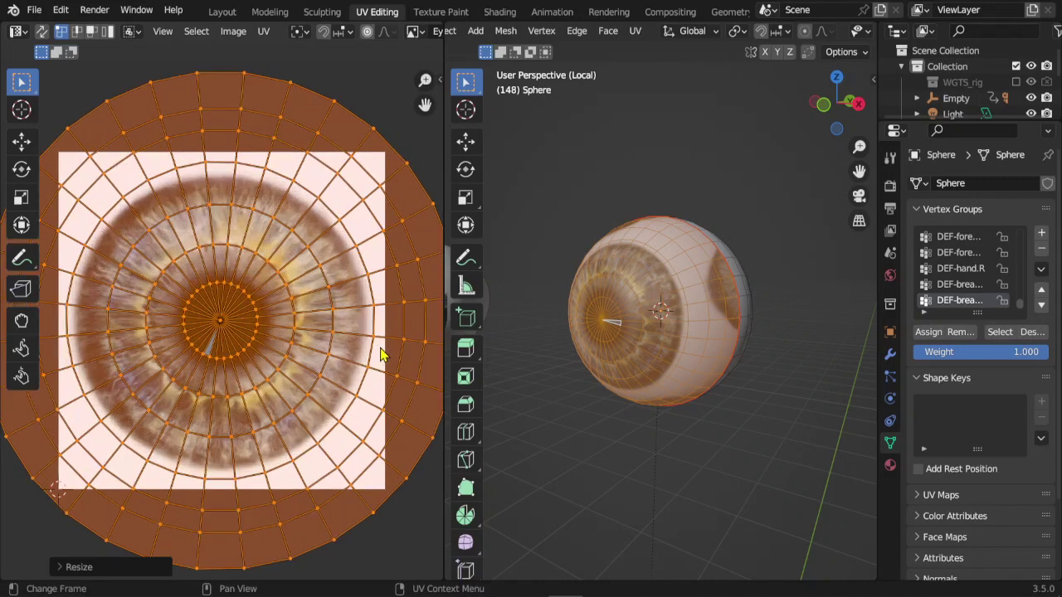
Shrink three UV edge rings, ending with the outermost ring inside the image bounds
{"action": "left_click", "coordinate": [403, 304], "text": "alt"}
{"action": "key", "text": "s"}
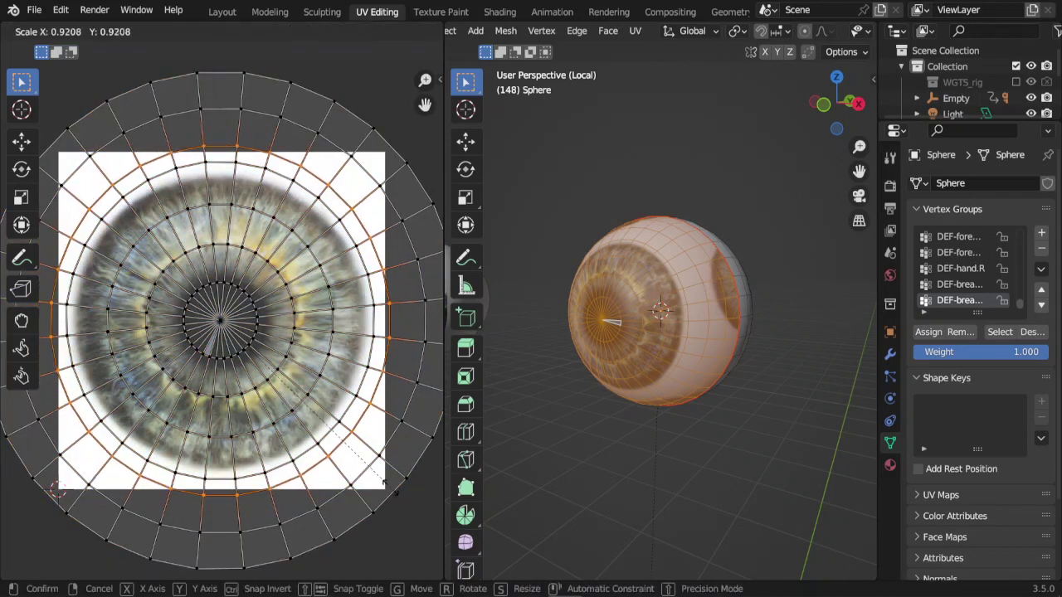
{"action": "left_click", "coordinate": [398, 444]}
{"action": "left_click", "coordinate": [403, 454], "text": "alt"}
{"action": "key", "text": "s"}
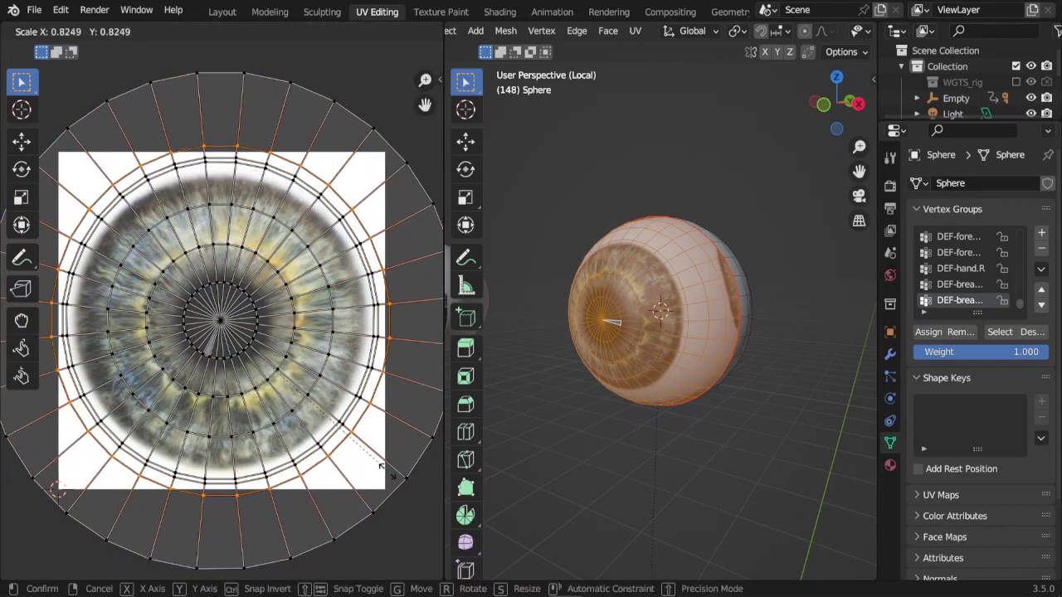
{"action": "left_click", "coordinate": [420, 468]}
{"action": "left_click", "coordinate": [421, 468], "text": "alt"}
{"action": "key", "text": "s"}
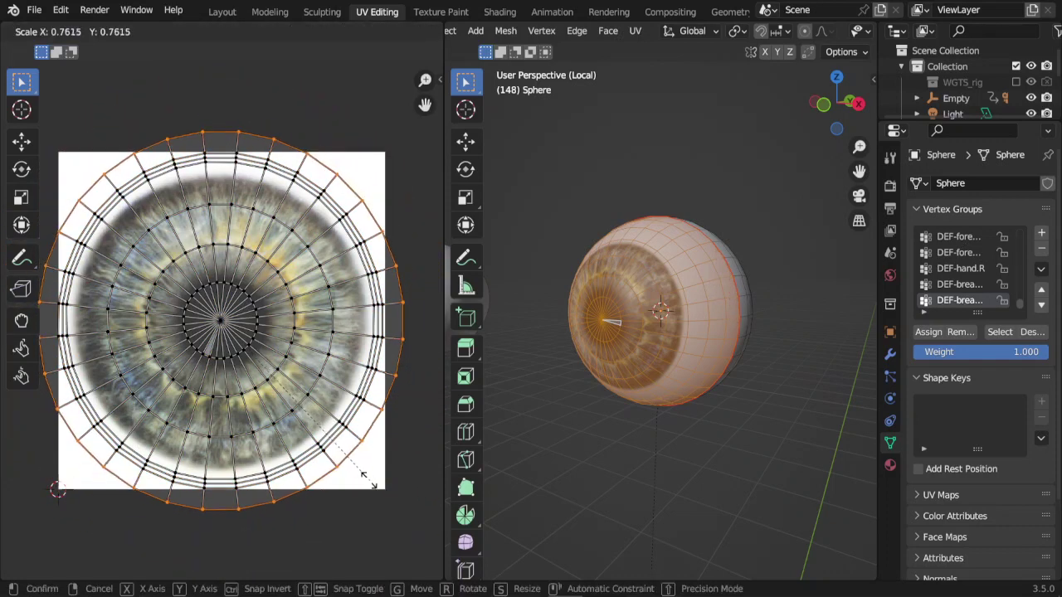
{"action": "left_click", "coordinate": [356, 471]}
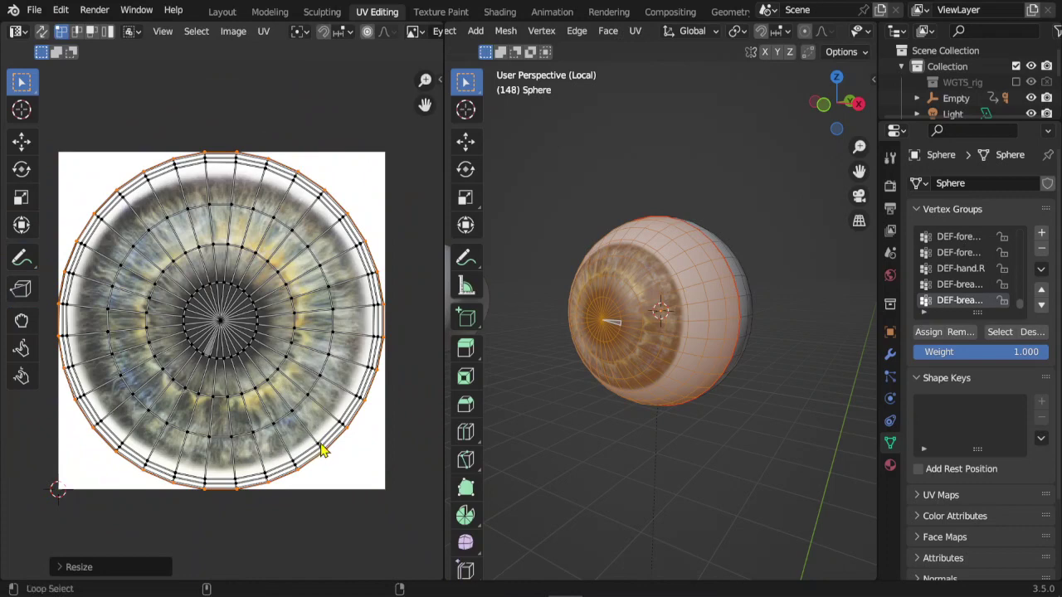
Select the outer band of UV loops and scale it in to 0.9828
{"action": "left_click", "coordinate": [323, 448], "text": "alt"}
{"action": "scroll", "coordinate": [330, 448], "scroll_direction": "up", "scroll_amount": 3}
{"action": "scroll", "coordinate": [308, 372], "scroll_direction": "down", "scroll_amount": 1}
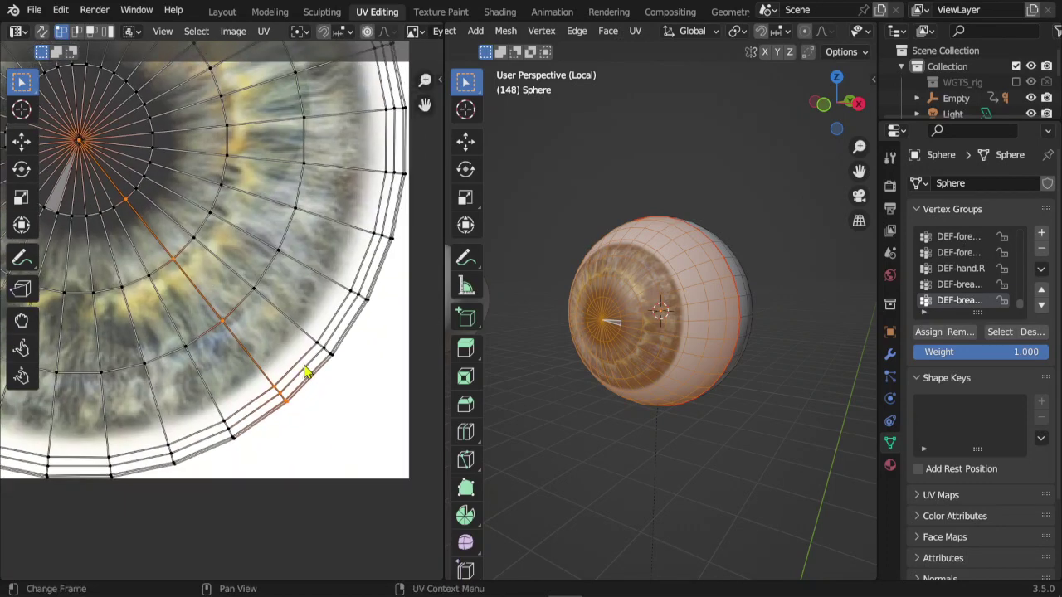
{"action": "left_click", "coordinate": [319, 375], "text": "alt"}
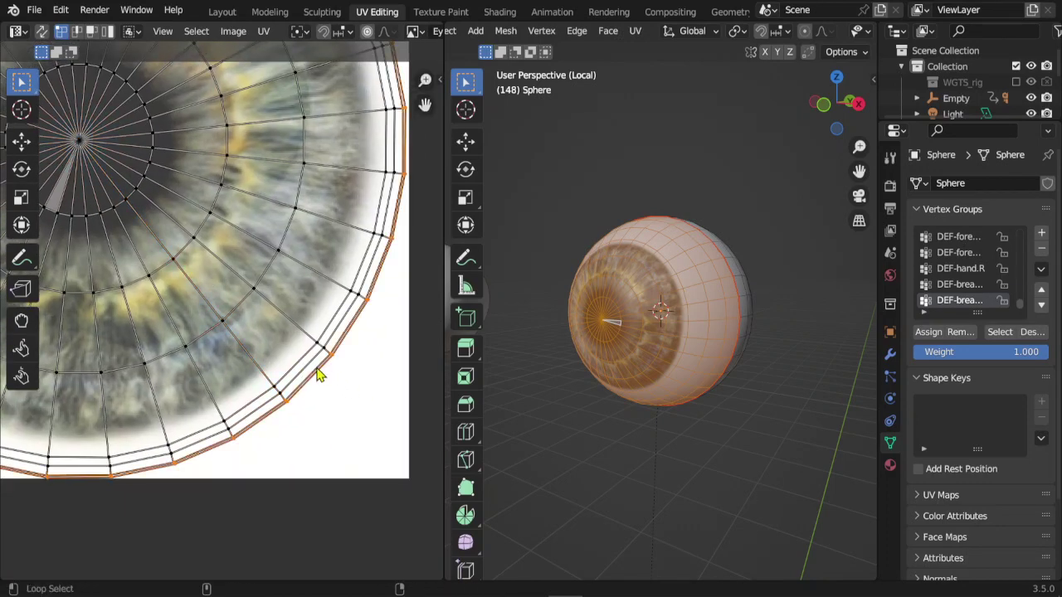
{"action": "left_click", "coordinate": [314, 370], "text": "alt+shift"}
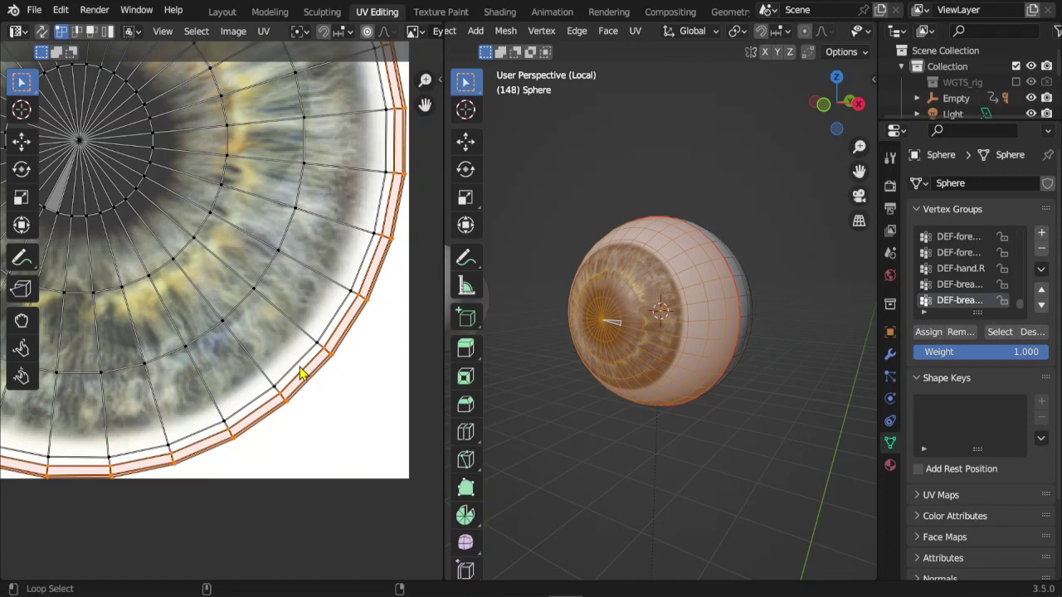
{"action": "left_click", "coordinate": [300, 374], "text": "alt+shift"}
{"action": "key", "text": "s"}
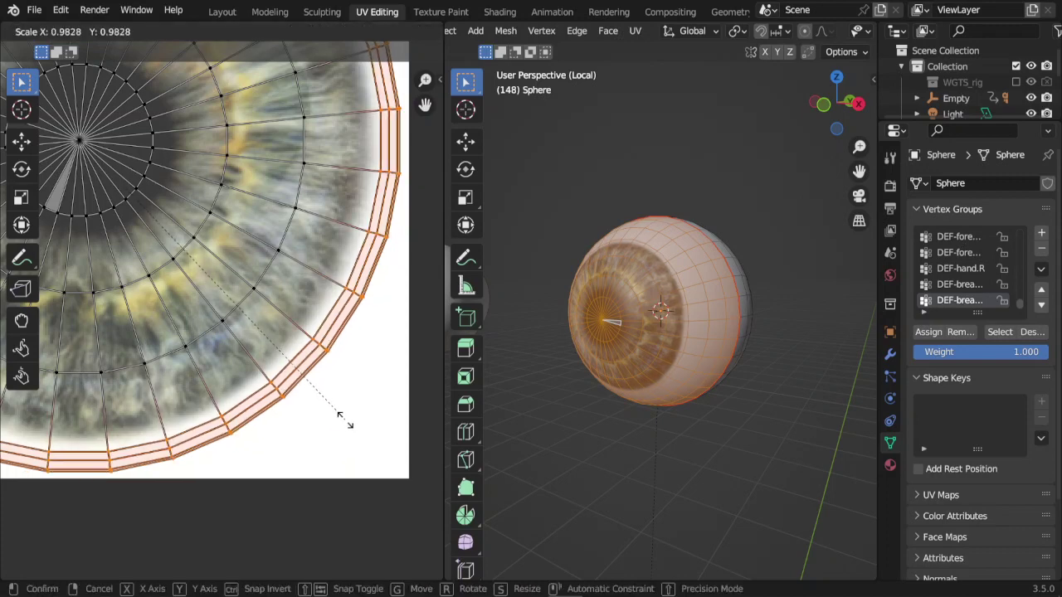
{"action": "left_click", "coordinate": [344, 425]}
{"action": "scroll", "coordinate": [330, 390], "scroll_direction": "down", "scroll_amount": 2}
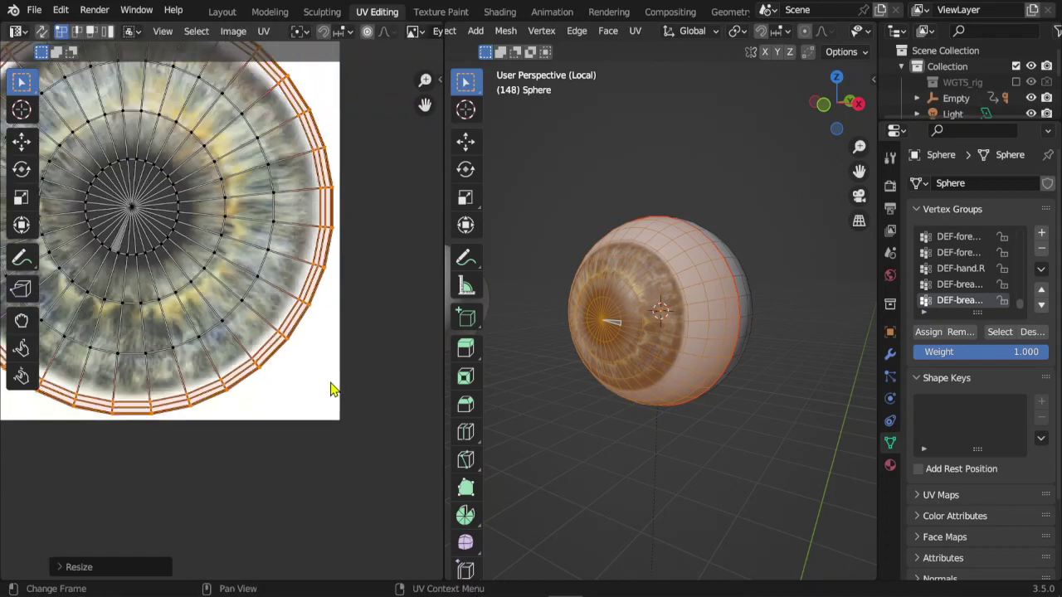
{"action": "scroll", "coordinate": [331, 390], "scroll_direction": "down", "scroll_amount": 2}
{"action": "mouse_move", "coordinate": [625, 332]}
{"action": "middle_mouse_down"}
{"action": "mouse_move", "coordinate": [558, 355]}
{"action": "mouse_move", "coordinate": [687, 363]}
{"action": "middle_mouse_up"}
{"action": "scroll", "coordinate": [630, 254], "scroll_direction": "up", "scroll_amount": 3}
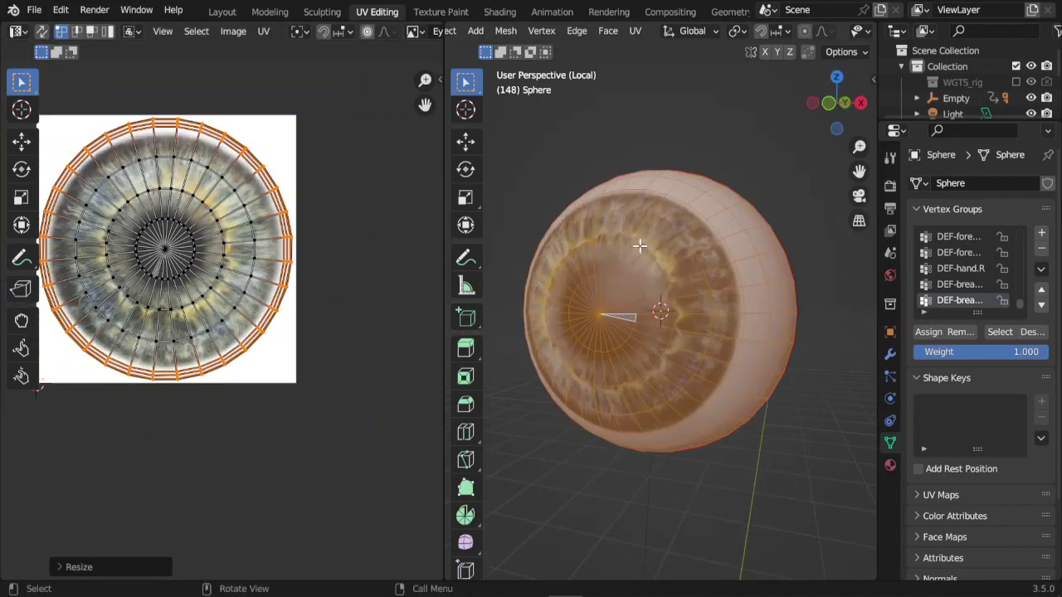
{"action": "scroll", "coordinate": [249, 340], "scroll_direction": "down", "scroll_amount": 2}
Return the eyeball to Object Mode and switch to the Shading workspace
{"action": "key", "text": "Tab"}
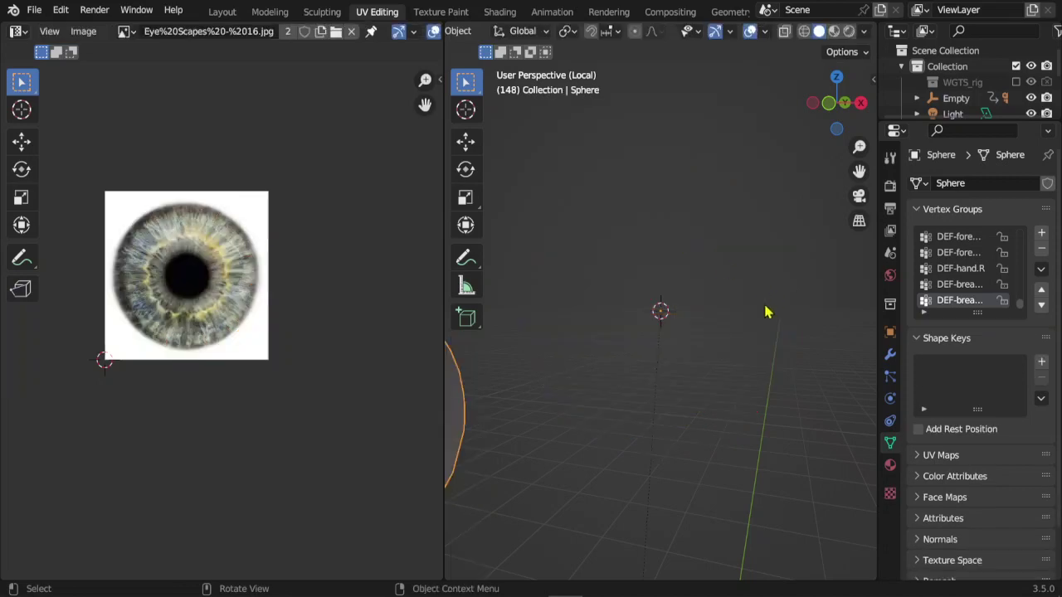
{"action": "mouse_move", "coordinate": [765, 311]}
{"action": "middle_mouse_down"}
{"action": "mouse_move", "coordinate": [585, 403]}
{"action": "mouse_move", "coordinate": [481, 403]}
{"action": "mouse_move", "coordinate": [540, 332]}
{"action": "middle_mouse_up"}
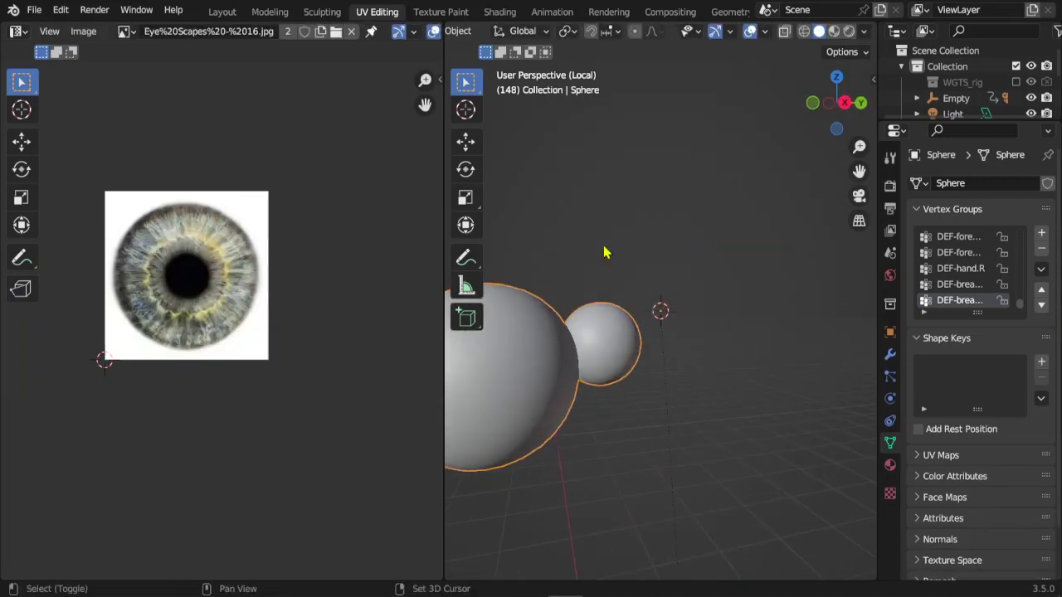
{"action": "left_click", "coordinate": [492, 12]}
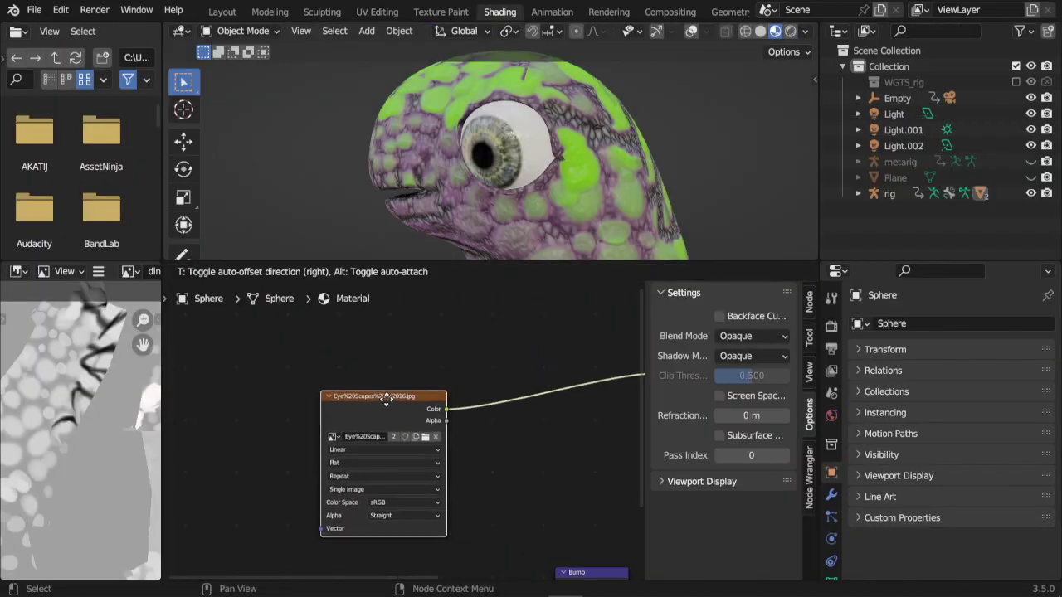
Move the image texture node aside and delete the Bump node from the eye material
{"action": "left_click_drag", "start_coordinate": [498, 355], "coordinate": [376, 401]}
{"action": "scroll", "coordinate": [490, 158], "scroll_direction": "up", "scroll_amount": 3}
{"action": "scroll", "coordinate": [512, 154], "scroll_direction": "up", "scroll_amount": 2}
{"action": "scroll", "coordinate": [512, 154], "scroll_direction": "down", "scroll_amount": 2}
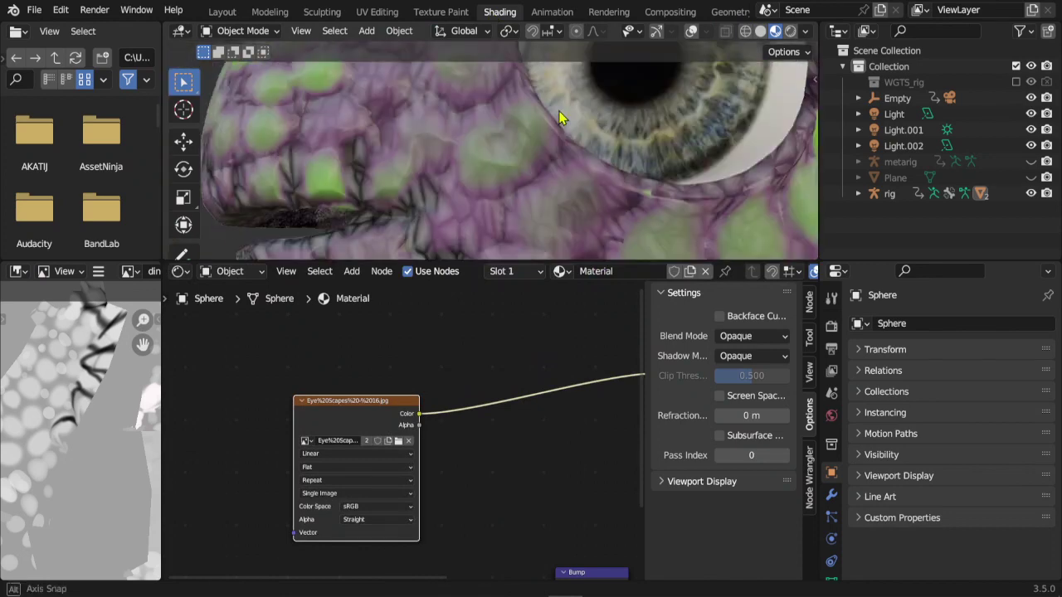
{"action": "scroll", "coordinate": [546, 143], "scroll_direction": "down", "scroll_amount": 3}
{"action": "scroll", "coordinate": [547, 142], "scroll_direction": "up", "scroll_amount": 2}
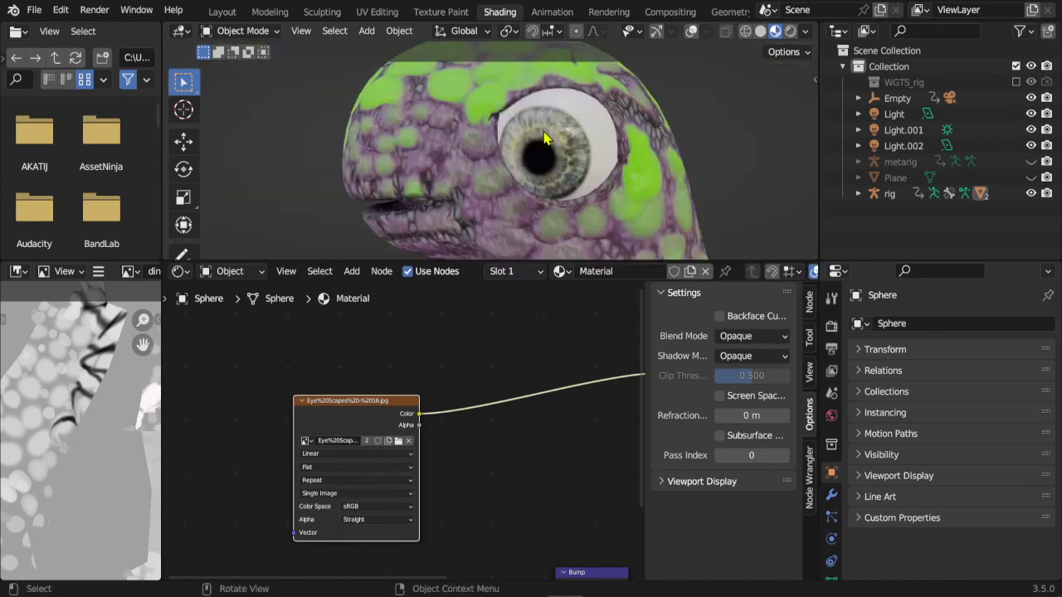
{"action": "scroll", "coordinate": [576, 137], "scroll_direction": "up", "scroll_amount": 3}
{"action": "middle_click_drag", "start_coordinate": [379, 415], "coordinate": [410, 303]}
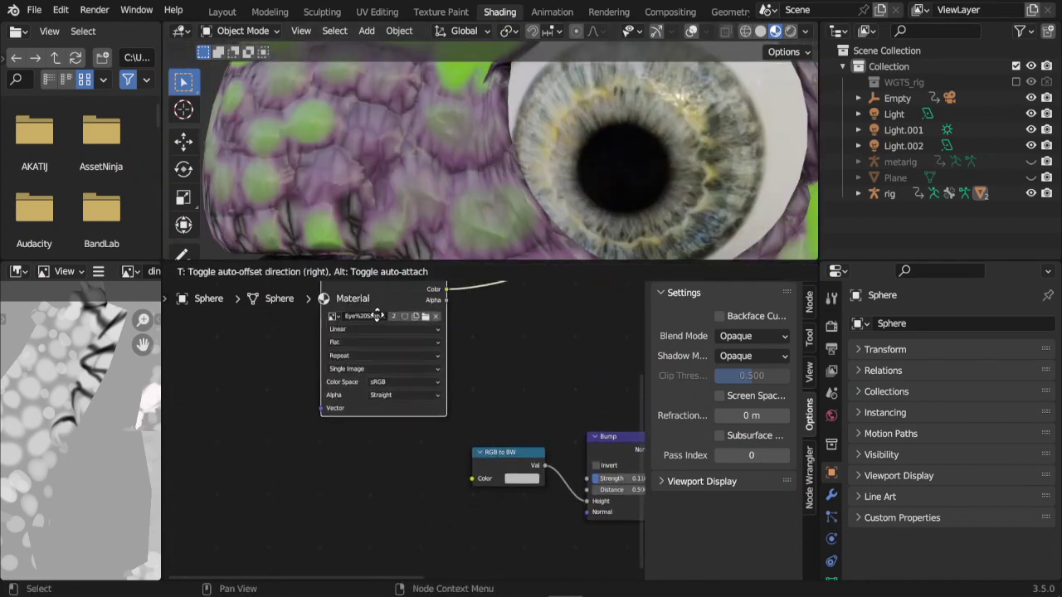
{"action": "left_click_drag", "start_coordinate": [410, 303], "coordinate": [264, 439]}
{"action": "middle_click_drag", "start_coordinate": [580, 452], "coordinate": [439, 397]}
{"action": "scroll", "coordinate": [445, 375], "scroll_direction": "up", "scroll_amount": 2}
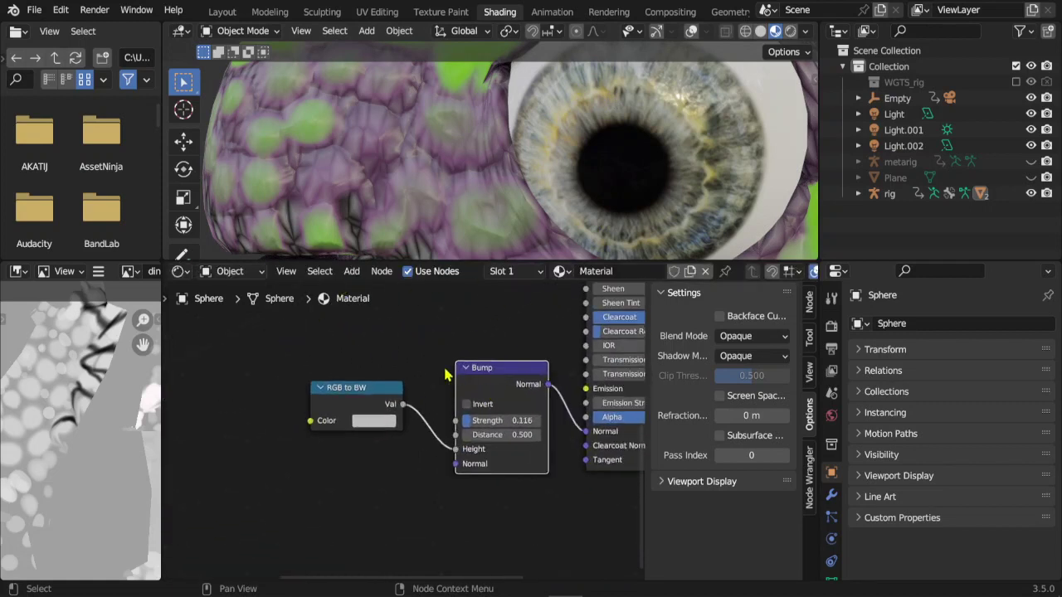
{"action": "key", "text": "x"}
{"action": "left_click", "coordinate": [383, 392]}
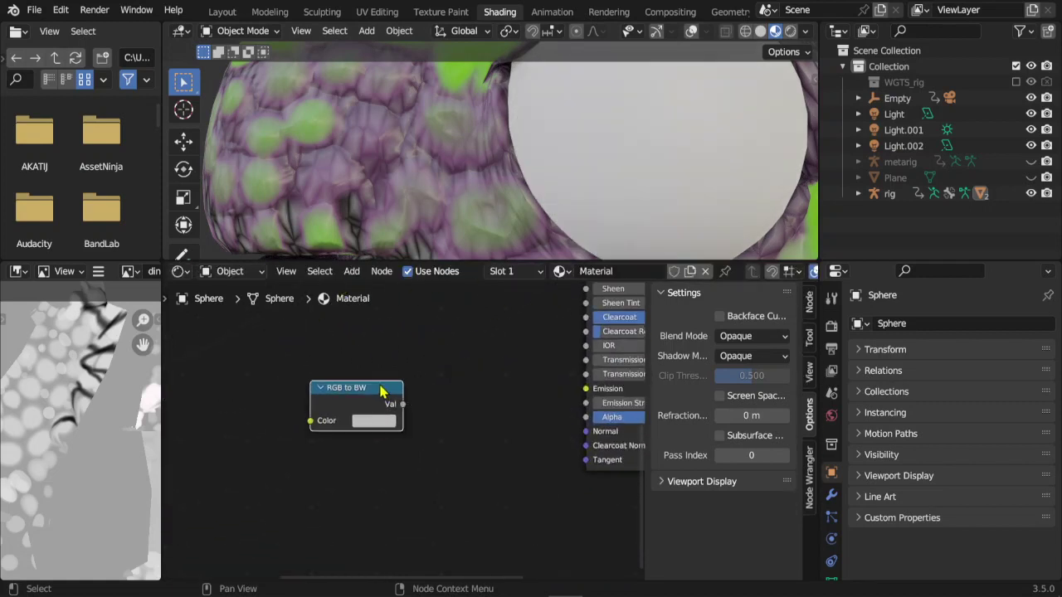
Replace RGB to BW with a new Bump node: image Color to Height, Normal to BSDF Normal
{"action": "key", "text": "x"}
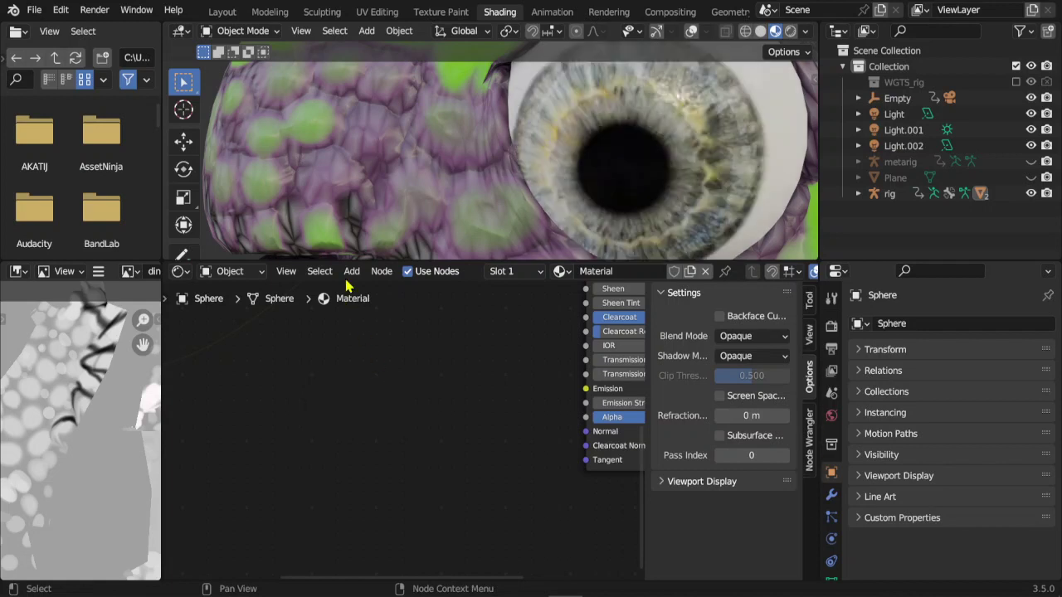
{"action": "left_click", "coordinate": [352, 271]}
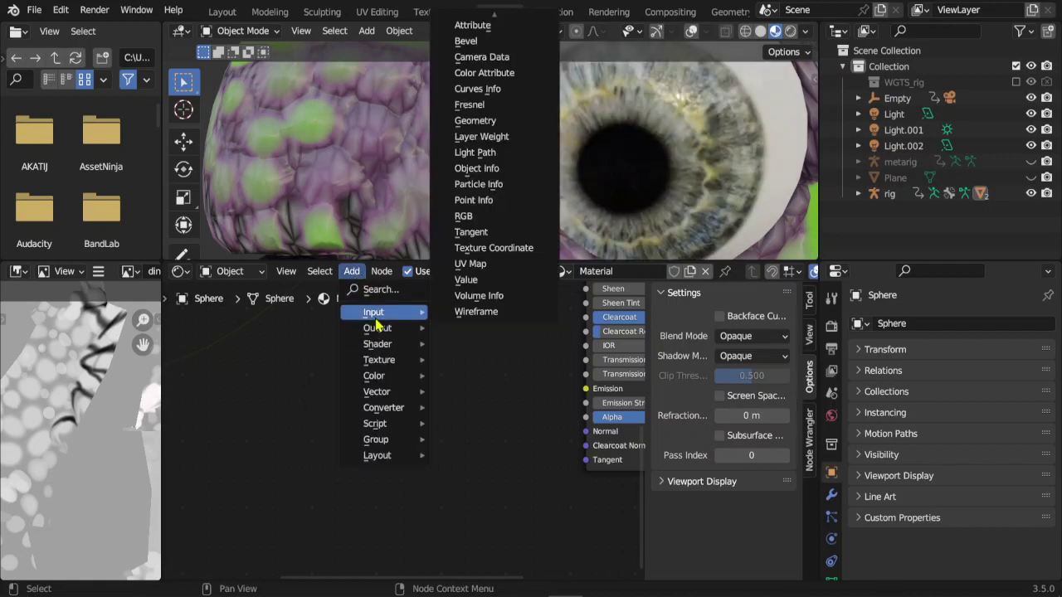
{"action": "mouse_move", "coordinate": [377, 391]}
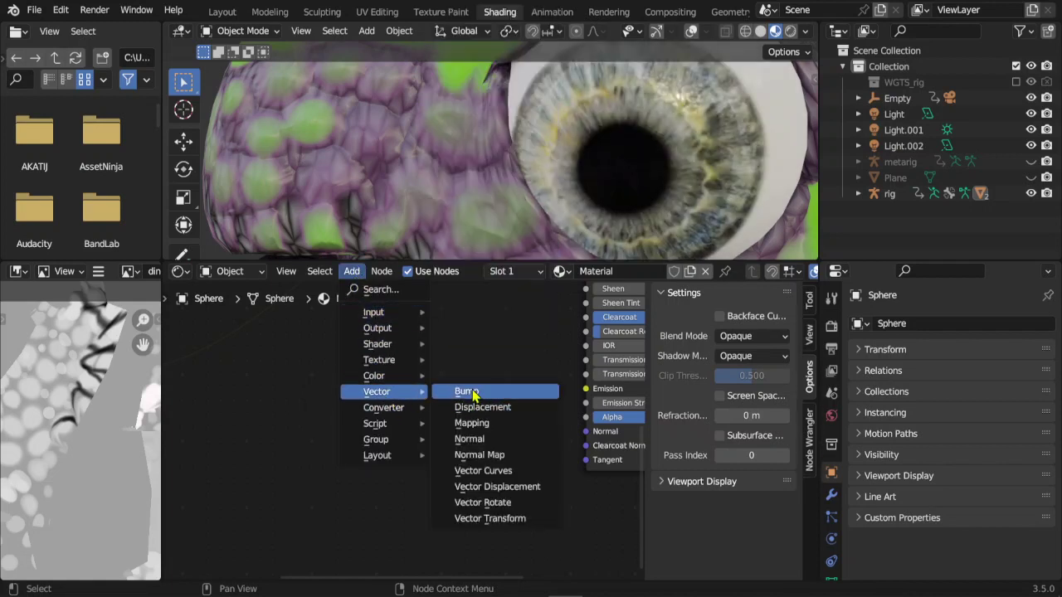
{"action": "left_click", "coordinate": [491, 396]}
{"action": "left_click", "coordinate": [407, 390]}
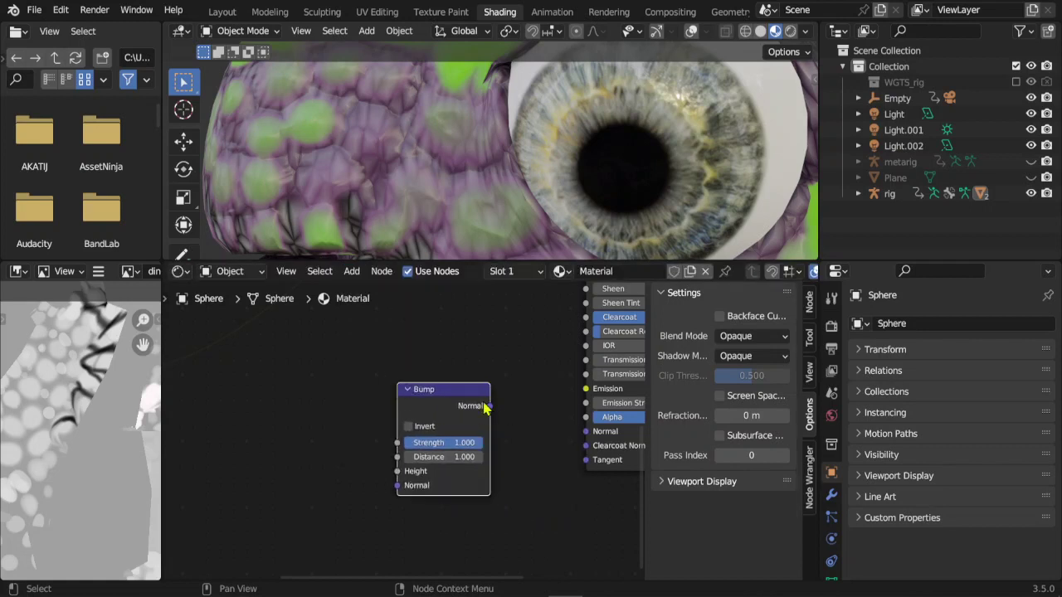
{"action": "left_click_drag", "start_coordinate": [490, 409], "coordinate": [588, 435]}
{"action": "middle_click_drag", "start_coordinate": [386, 445], "coordinate": [446, 440]}
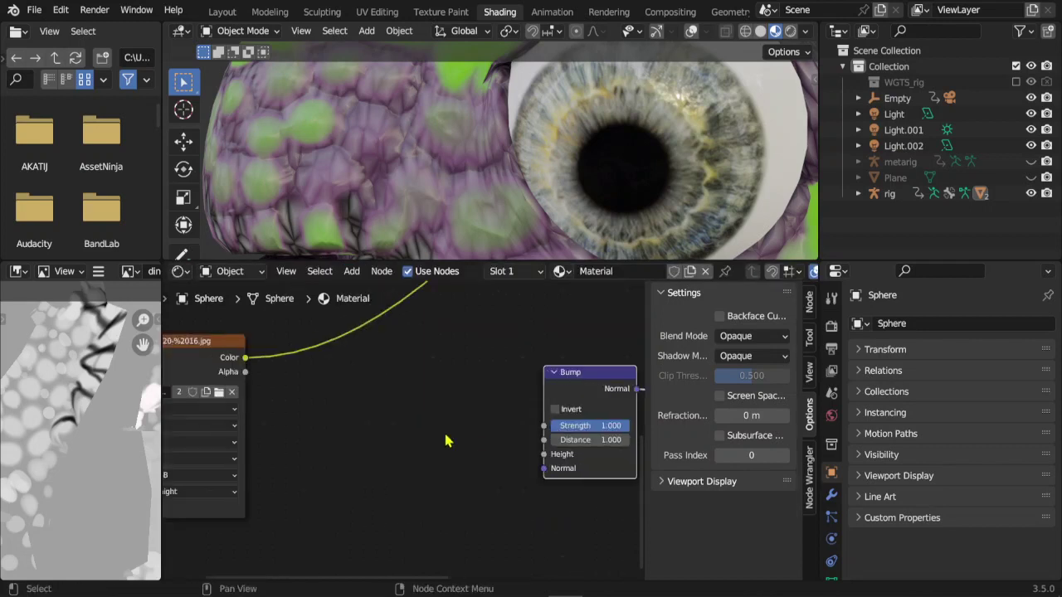
{"action": "left_click_drag", "start_coordinate": [245, 361], "coordinate": [545, 455]}
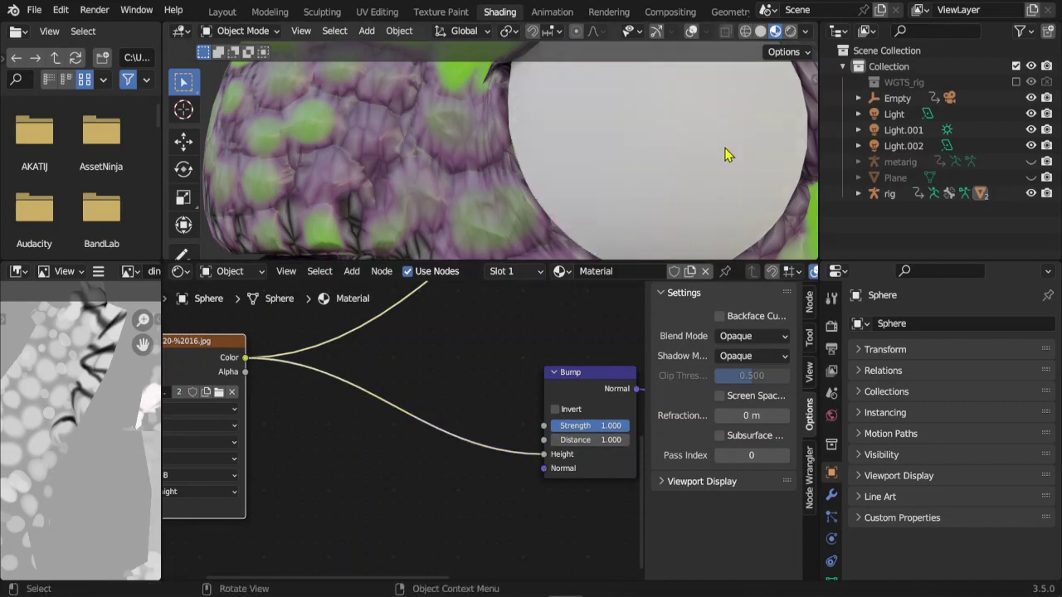
Set the Bump node's Strength to 0.442 and Distance to 0.180
{"action": "middle_click_drag", "start_coordinate": [747, 195], "coordinate": [628, 151]}
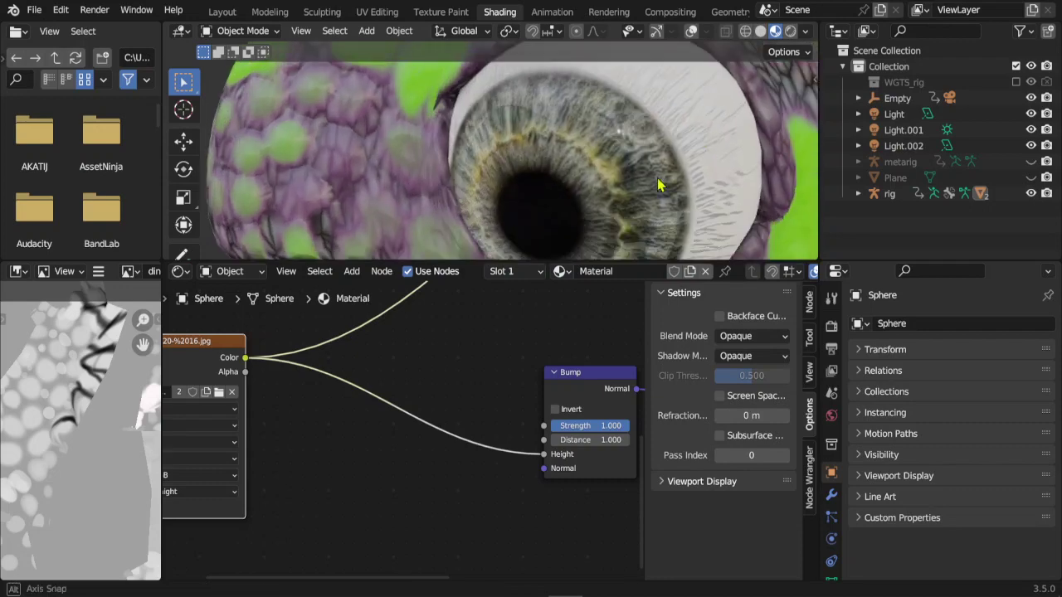
{"action": "middle_click_drag", "start_coordinate": [494, 427], "coordinate": [470, 413]}
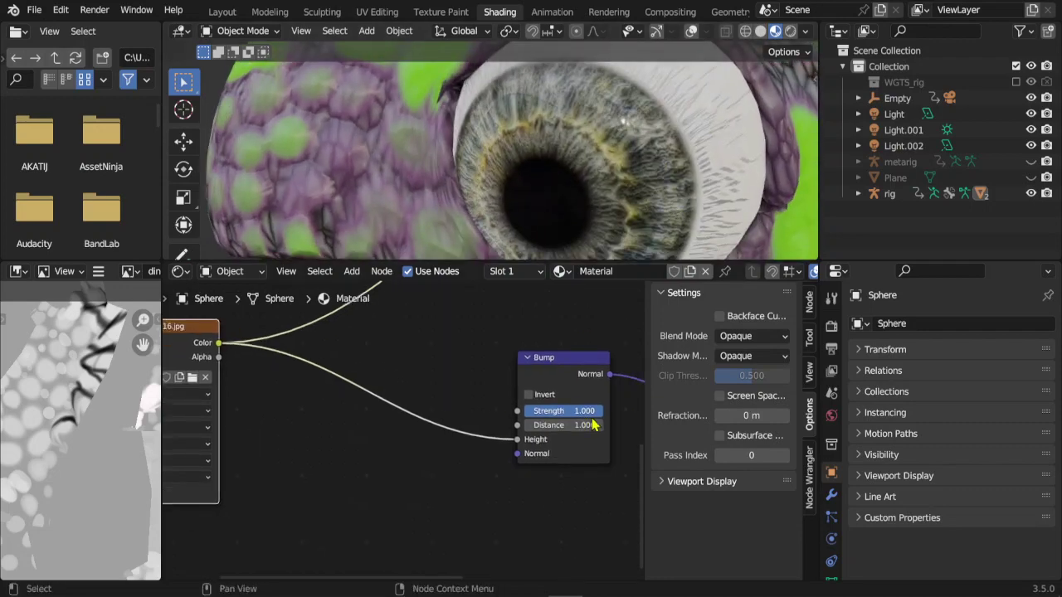
{"action": "mouse_move", "coordinate": [591, 411]}
{"action": "left_mouse_down"}
{"action": "mouse_move", "coordinate": [544, 411]}
{"action": "mouse_move", "coordinate": [580, 411]}
{"action": "mouse_move", "coordinate": [548, 425]}
{"action": "left_mouse_up"}
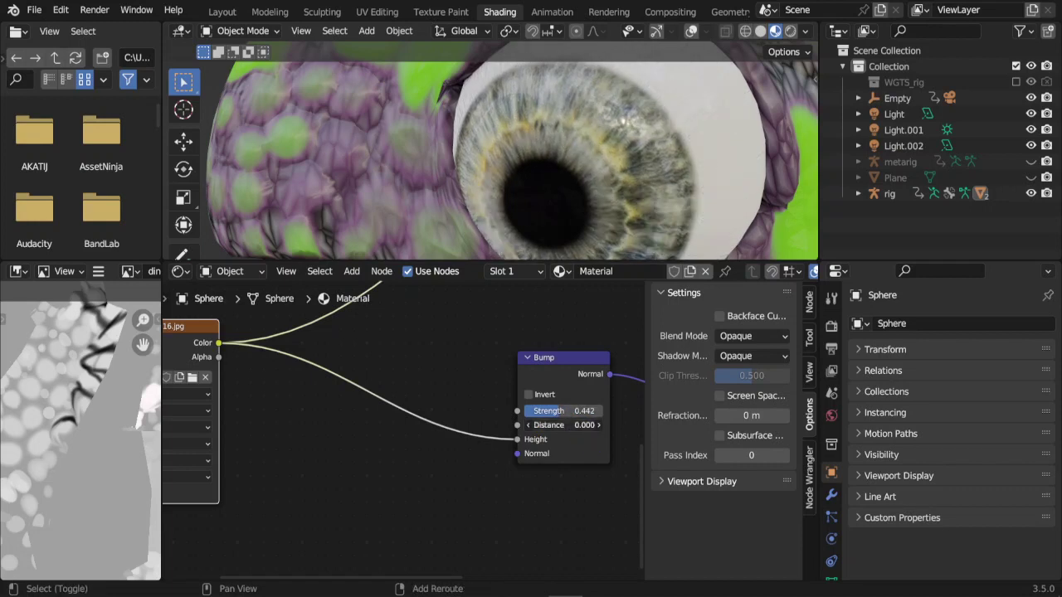
{"action": "left_click", "coordinate": [580, 425]}
{"action": "key", "text": "Return"}
{"action": "scroll", "coordinate": [471, 407], "scroll_direction": "up", "scroll_amount": 4}
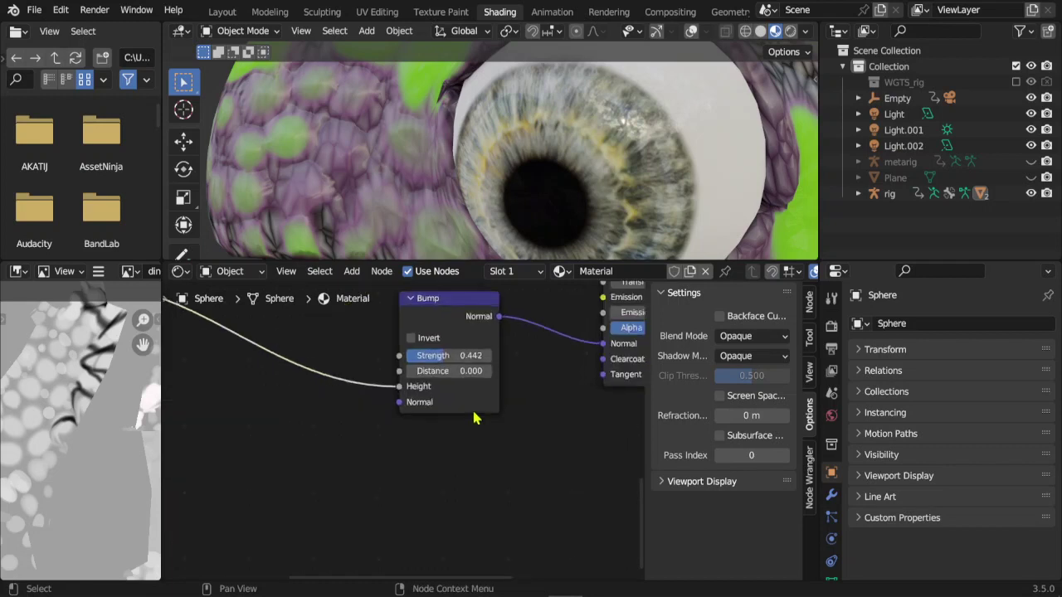
{"action": "middle_click_drag", "start_coordinate": [511, 385], "coordinate": [449, 444]}
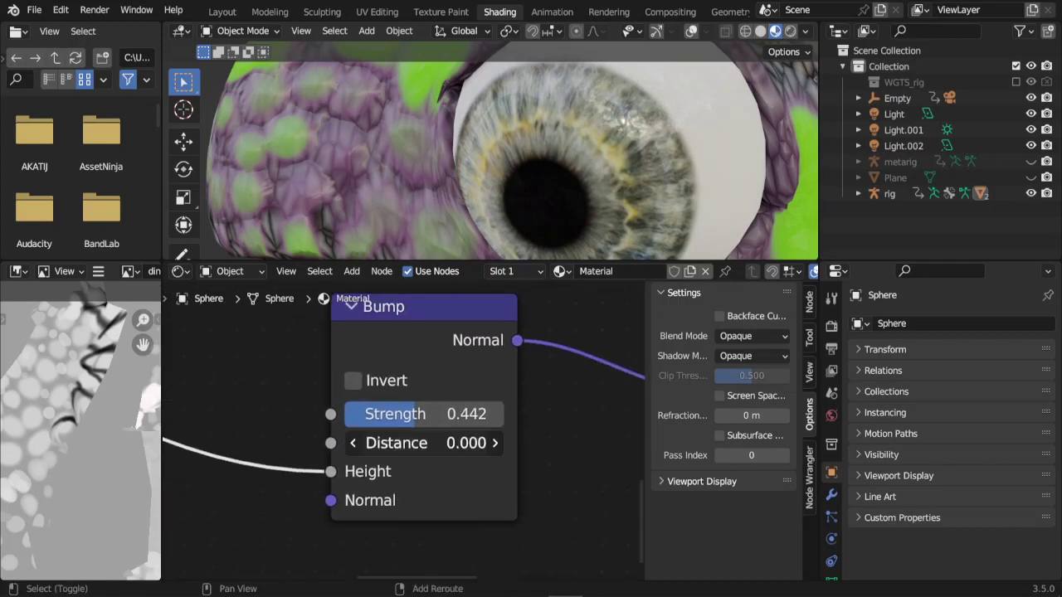
{"action": "type", "text": "0.120"}
{"action": "left_click_drag", "start_coordinate": [423, 443], "coordinate": [423, 443]}
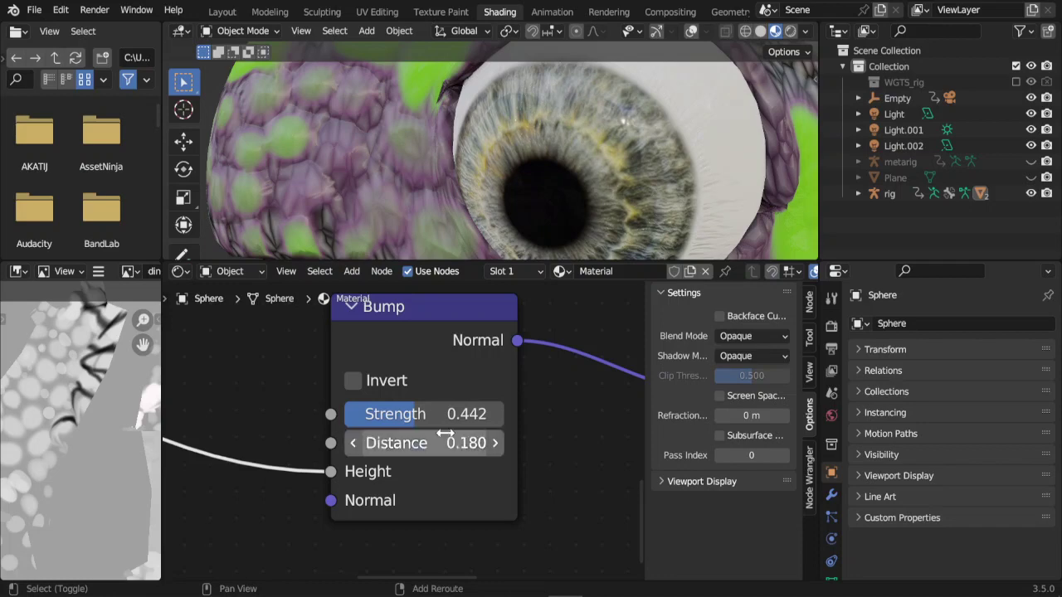
{"action": "middle_click_drag", "start_coordinate": [540, 166], "coordinate": [676, 110]}
{"action": "scroll", "coordinate": [677, 111], "scroll_direction": "down", "scroll_amount": 3}
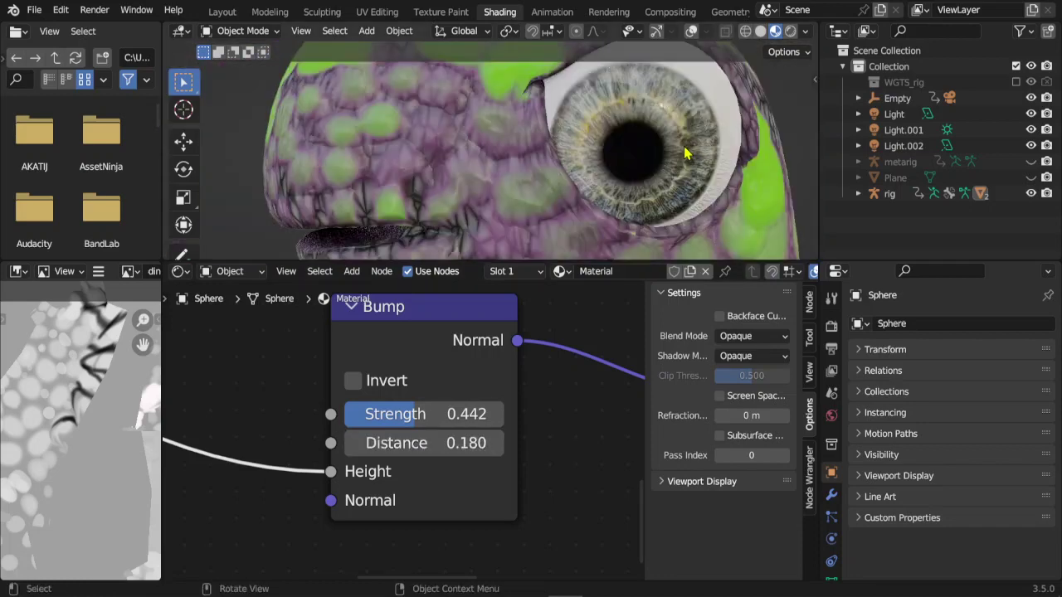
{"action": "scroll", "coordinate": [628, 149], "scroll_direction": "up", "scroll_amount": 4}
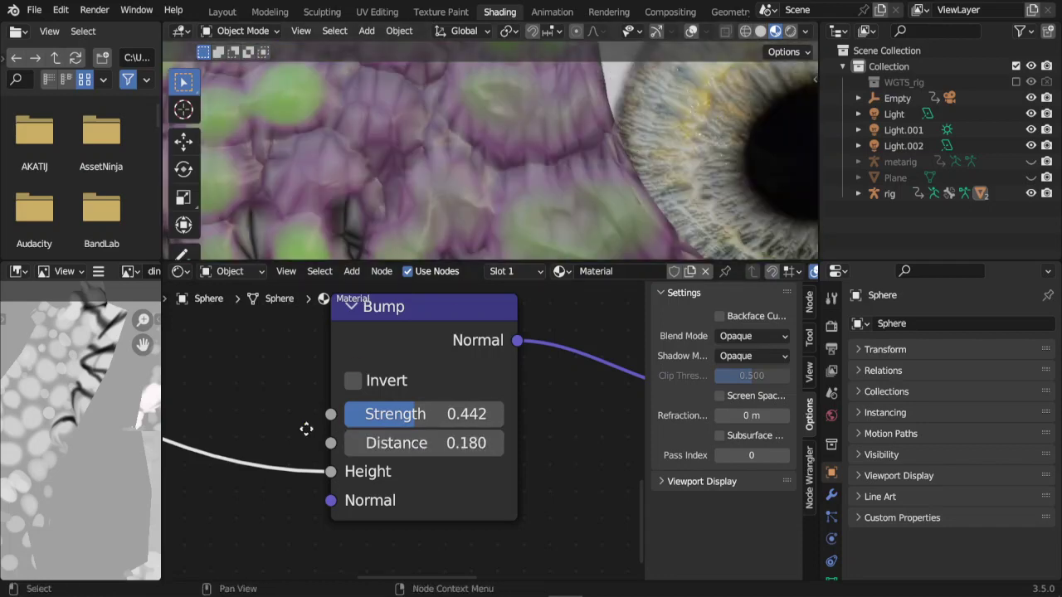
{"action": "scroll", "coordinate": [408, 427], "scroll_direction": "down", "scroll_amount": 3}
{"action": "scroll", "coordinate": [237, 426], "scroll_direction": "up", "scroll_amount": 3}
{"action": "scroll", "coordinate": [406, 465], "scroll_direction": "up", "scroll_amount": 2}
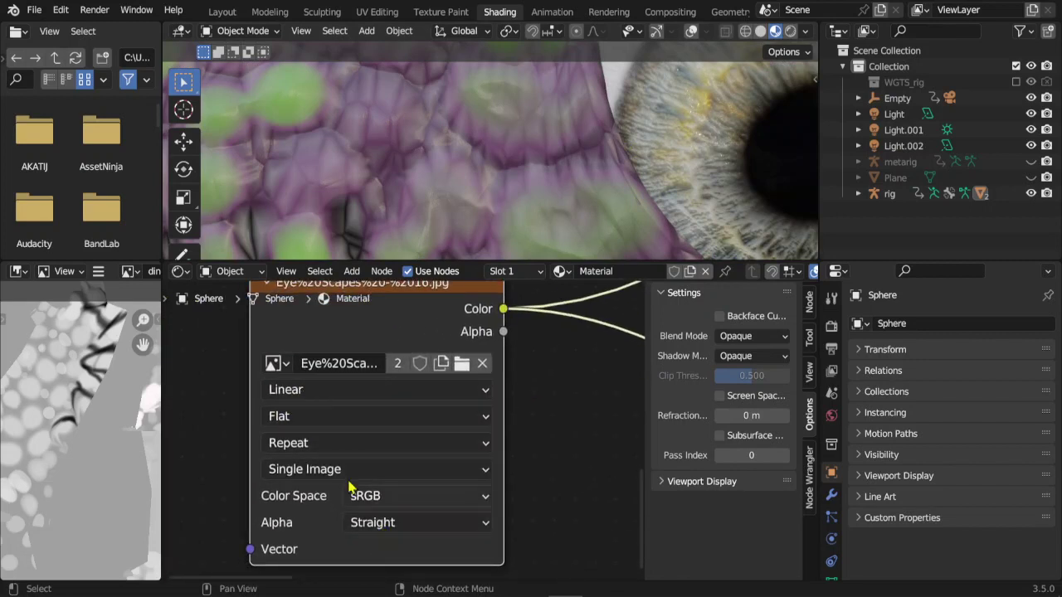
Change the iris Image Texture node's interpolation from Linear to Cubic
{"action": "left_click", "coordinate": [292, 390]}
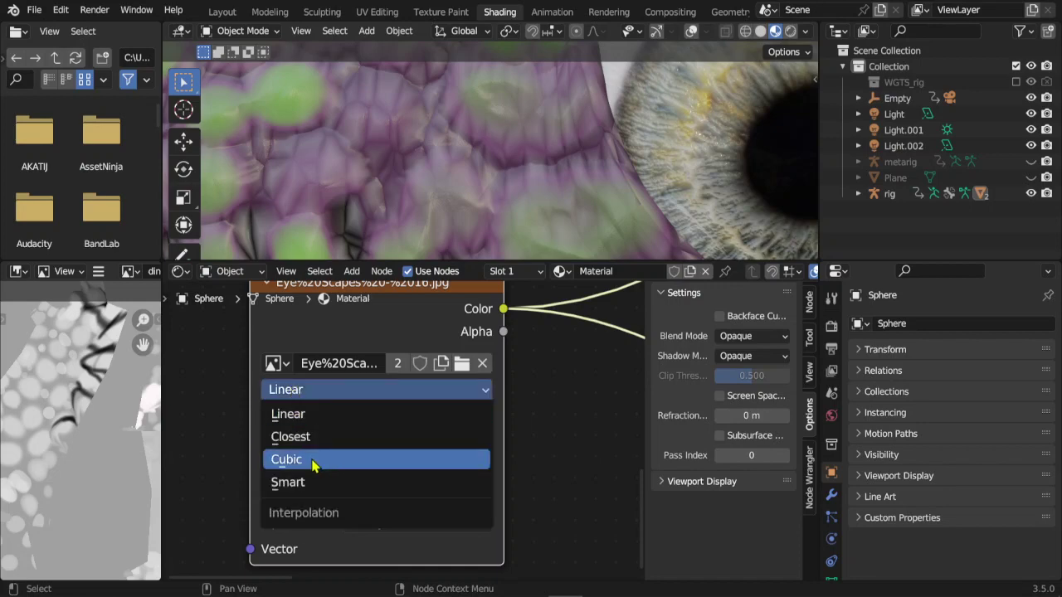
{"action": "key", "text": "Return"}
{"action": "mouse_move", "coordinate": [733, 124]}
{"action": "middle_mouse_down"}
{"action": "mouse_move", "coordinate": [592, 178]}
{"action": "mouse_move", "coordinate": [621, 185]}
{"action": "mouse_move", "coordinate": [649, 181]}
{"action": "mouse_move", "coordinate": [628, 178]}
{"action": "mouse_move", "coordinate": [592, 93]}
{"action": "middle_mouse_up"}
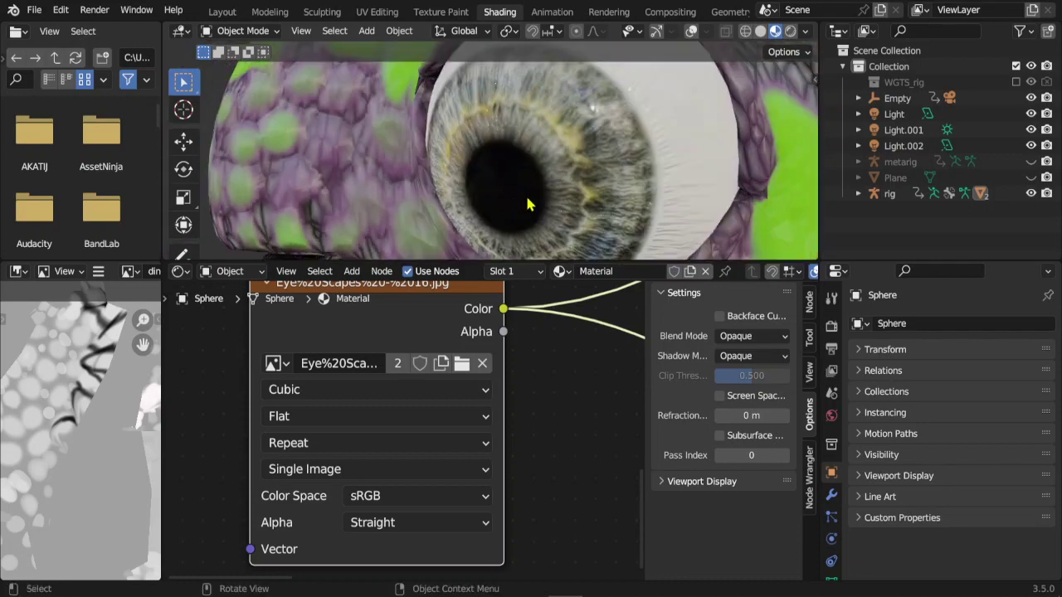
{"action": "scroll", "coordinate": [527, 204], "scroll_direction": "down", "scroll_amount": 2}
{"action": "middle_click_drag", "start_coordinate": [602, 147], "coordinate": [419, 104]}
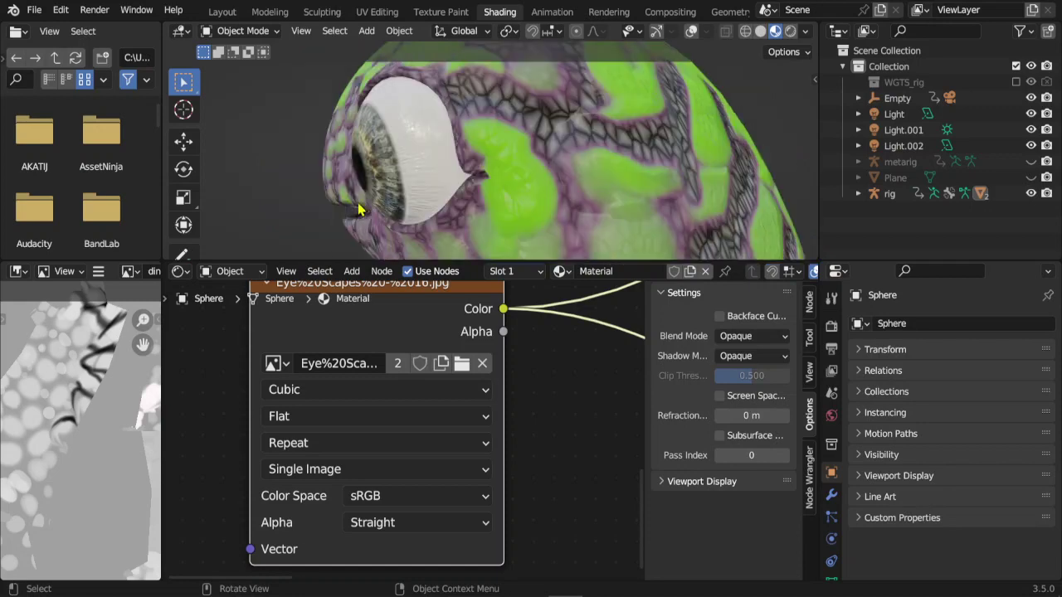
{"action": "mouse_move", "coordinate": [357, 200]}
{"action": "middle_mouse_down"}
{"action": "mouse_move", "coordinate": [490, 175]}
{"action": "mouse_move", "coordinate": [531, 191]}
{"action": "middle_mouse_up"}
{"action": "middle_click_drag", "start_coordinate": [607, 299], "coordinate": [356, 422]}
{"action": "scroll", "coordinate": [339, 420], "scroll_direction": "down", "scroll_amount": 2}
{"action": "scroll", "coordinate": [290, 428], "scroll_direction": "down", "scroll_amount": 1}
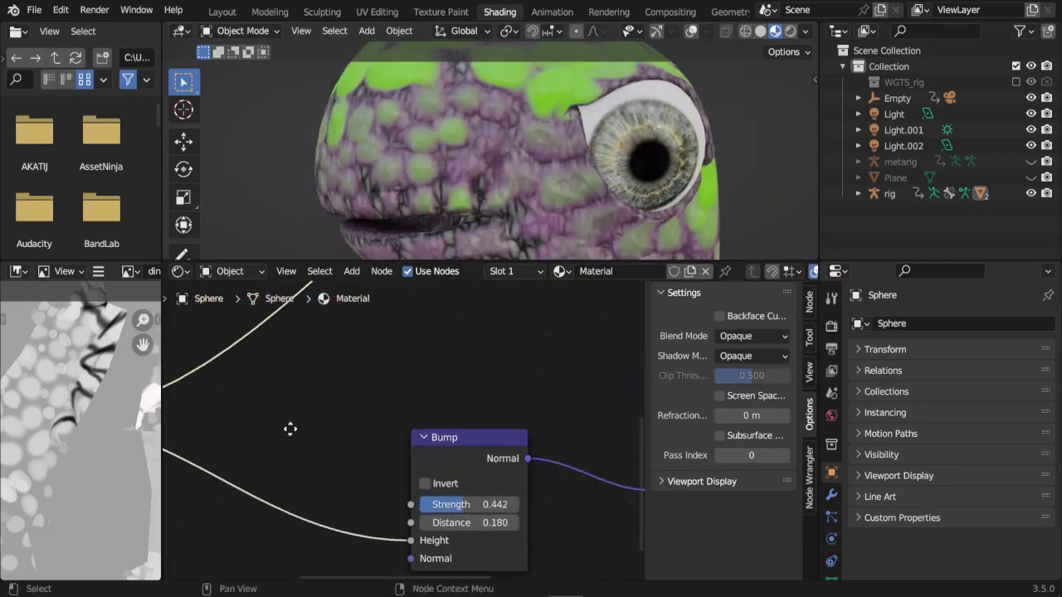
{"action": "scroll", "coordinate": [289, 429], "scroll_direction": "up", "scroll_amount": 1}
Lower the Principled BSDF Clearcoat Roughness on the eyeball material to 0.016
{"action": "scroll", "coordinate": [335, 387], "scroll_direction": "up", "scroll_amount": 2}
{"action": "mouse_move", "coordinate": [334, 386]}
{"action": "middle_mouse_down"}
{"action": "mouse_move", "coordinate": [390, 403]}
{"action": "mouse_move", "coordinate": [304, 341]}
{"action": "middle_mouse_up"}
{"action": "scroll", "coordinate": [282, 373], "scroll_direction": "up", "scroll_amount": 1}
{"action": "scroll", "coordinate": [360, 384], "scroll_direction": "up", "scroll_amount": 1}
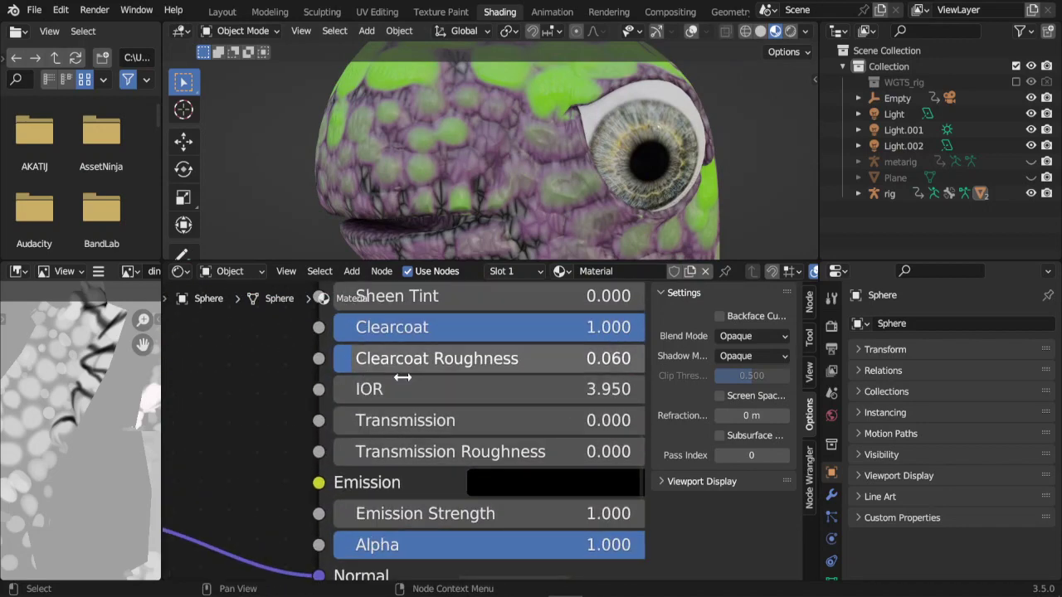
{"action": "scroll", "coordinate": [654, 156], "scroll_direction": "up", "scroll_amount": 3}
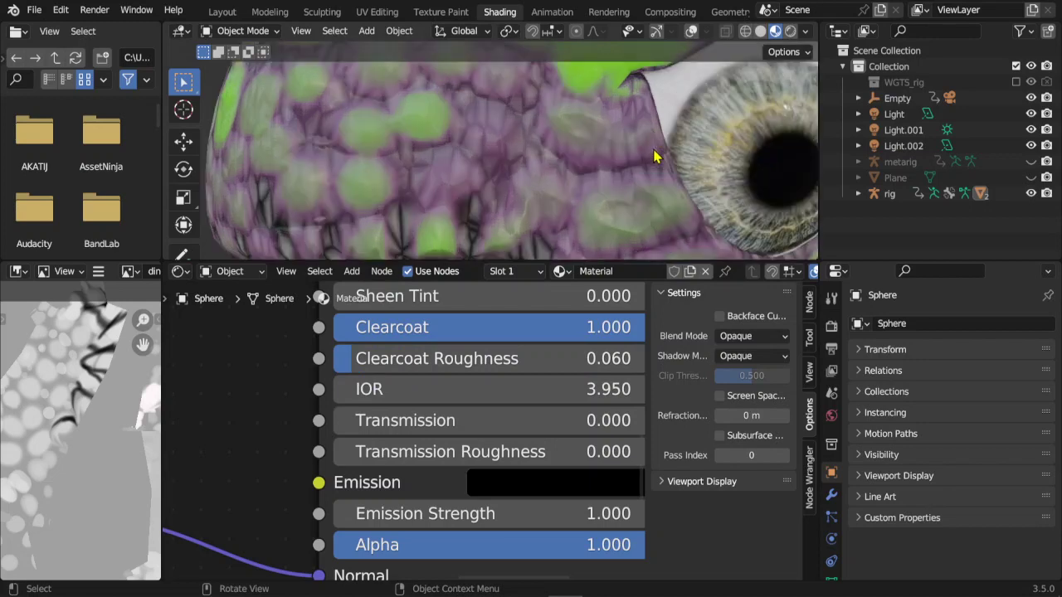
{"action": "scroll", "coordinate": [647, 158], "scroll_direction": "up", "scroll_amount": 2}
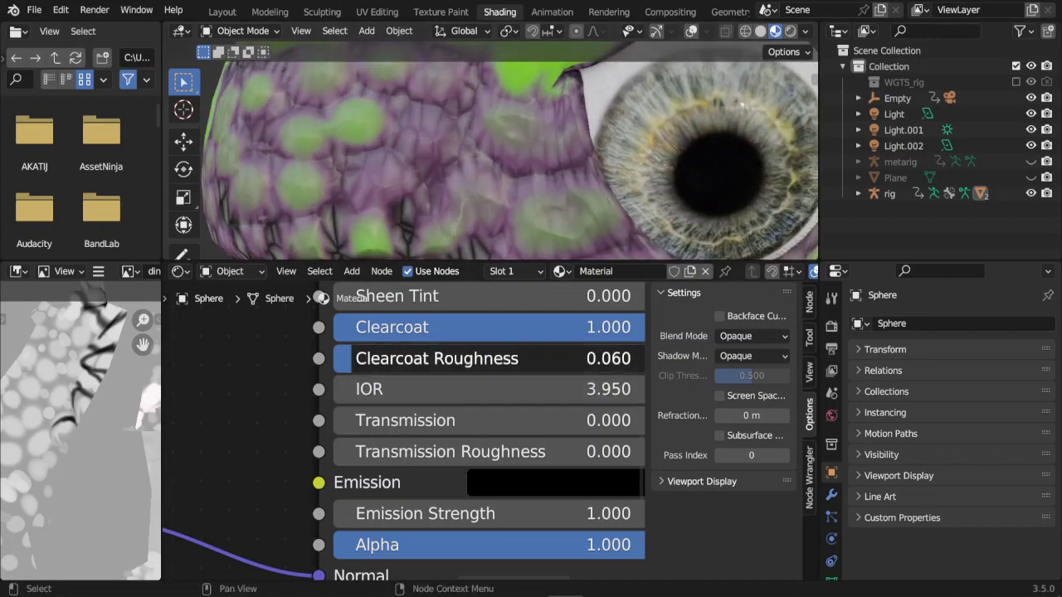
{"action": "left_click_drag", "start_coordinate": [498, 358], "coordinate": [427, 362]}
{"action": "left_click_drag", "start_coordinate": [336, 358], "coordinate": [373, 358]}
{"action": "left_click_drag", "start_coordinate": [490, 358], "coordinate": [581, 193]}
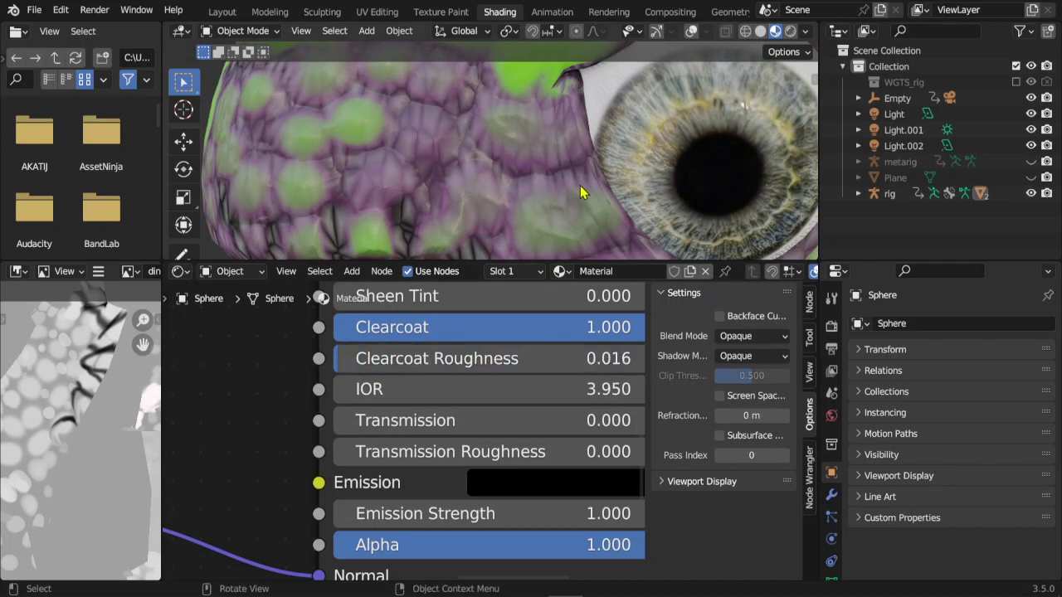
{"action": "scroll", "coordinate": [581, 193], "scroll_direction": "down", "scroll_amount": 3}
{"action": "scroll", "coordinate": [644, 163], "scroll_direction": "down", "scroll_amount": 2}
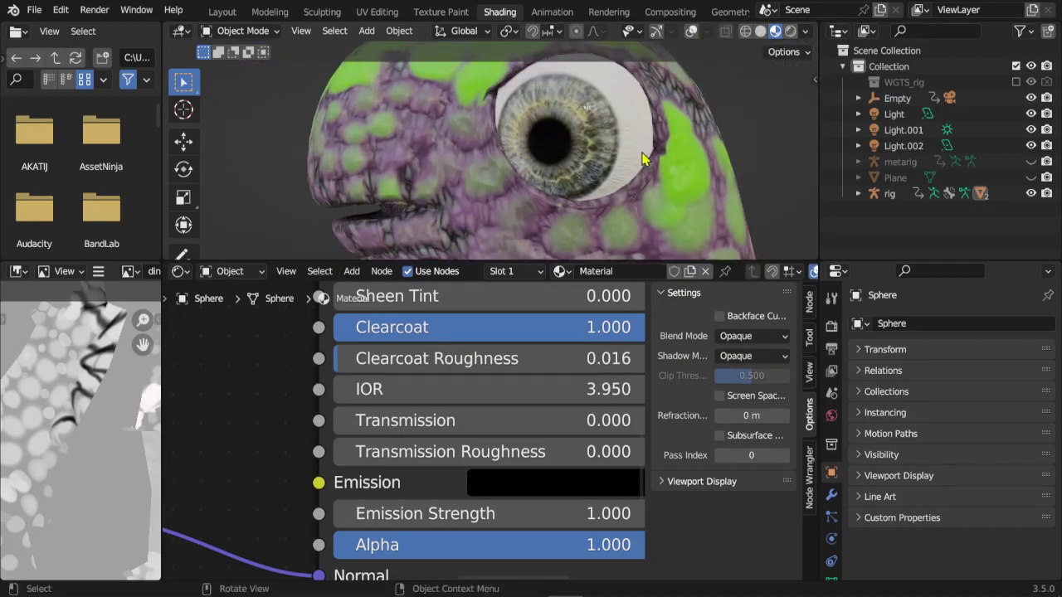
{"action": "middle_click_drag", "start_coordinate": [645, 160], "coordinate": [706, 71]}
Raise the viewport World Strength to 1.555, then zoom and orbit around the head to inspect the textured eye
{"action": "left_click", "coordinate": [804, 31]}
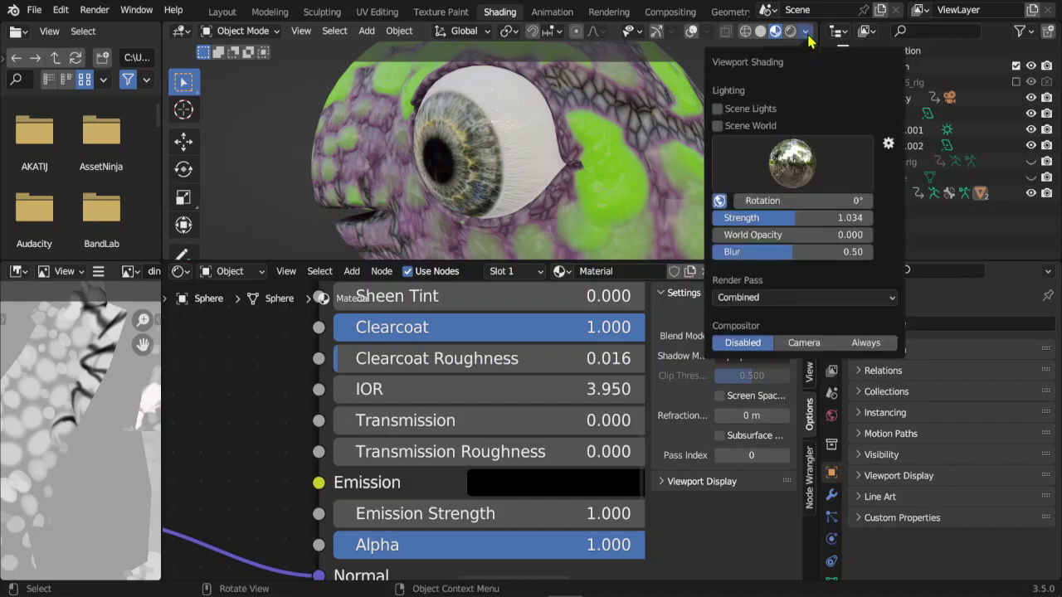
{"action": "left_click_drag", "start_coordinate": [779, 217], "coordinate": [836, 218]}
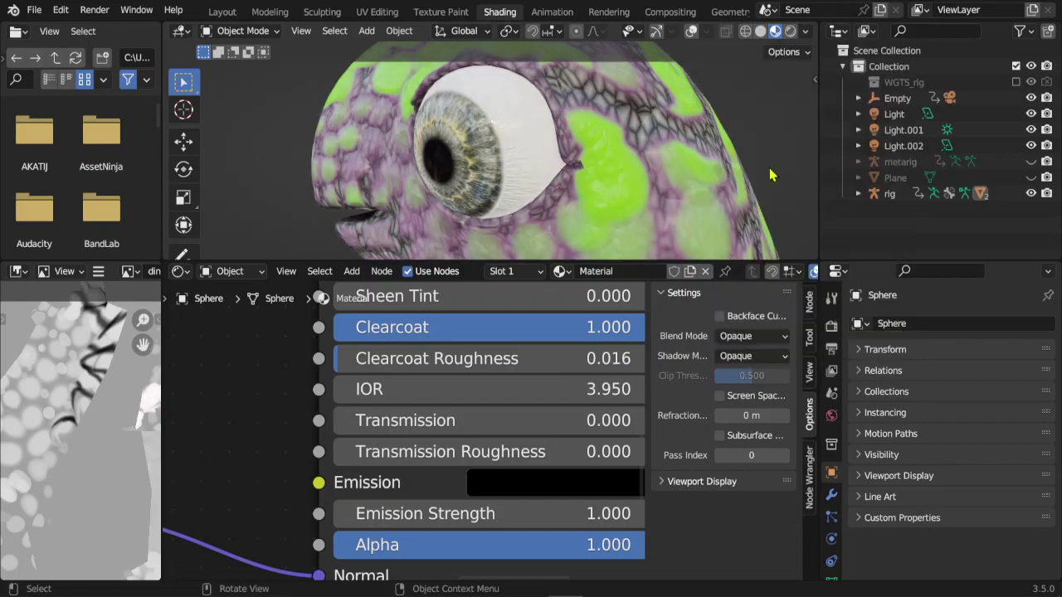
{"action": "scroll", "coordinate": [564, 182], "scroll_direction": "up", "scroll_amount": 2}
{"action": "scroll", "coordinate": [603, 183], "scroll_direction": "up", "scroll_amount": 1}
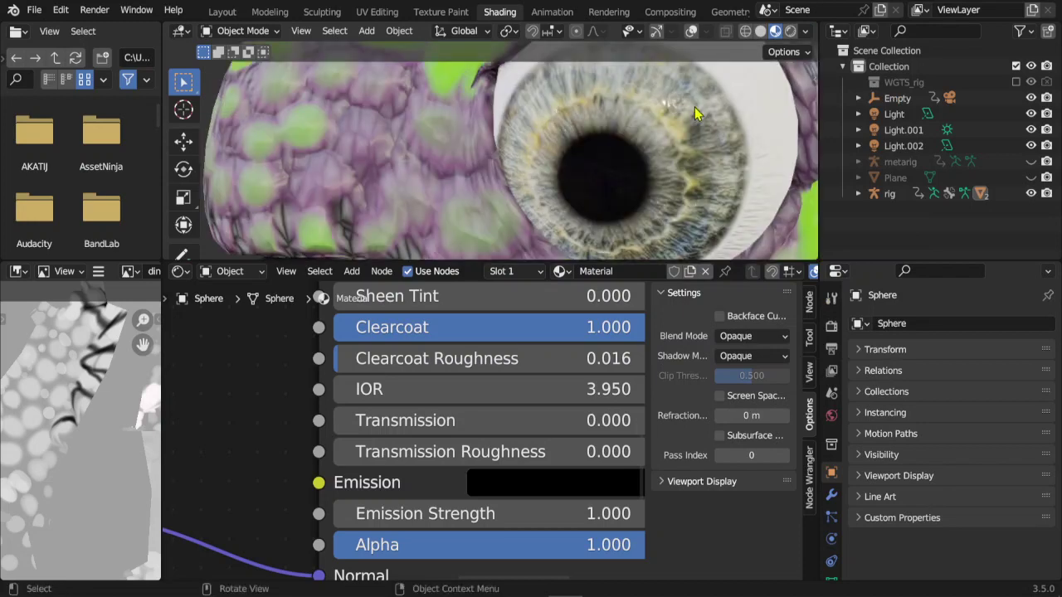
{"action": "mouse_move", "coordinate": [695, 114]}
{"action": "middle_mouse_down"}
{"action": "mouse_move", "coordinate": [682, 141]}
{"action": "mouse_move", "coordinate": [695, 129]}
{"action": "mouse_move", "coordinate": [688, 123]}
{"action": "mouse_move", "coordinate": [671, 135]}
{"action": "mouse_move", "coordinate": [561, 120]}
{"action": "middle_mouse_up"}
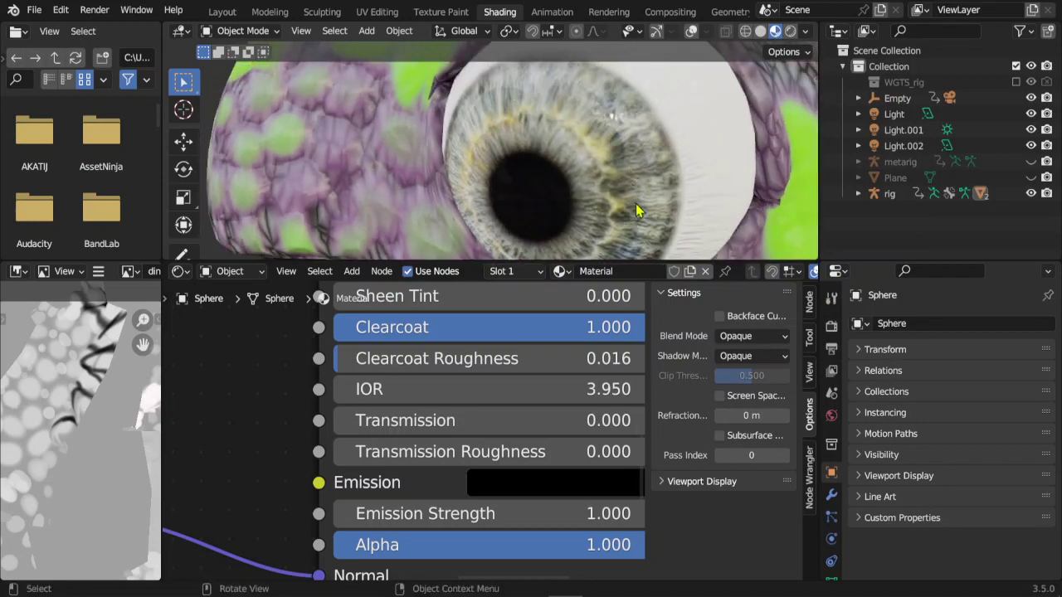
{"action": "scroll", "coordinate": [417, 406], "scroll_direction": "up", "scroll_amount": 1}
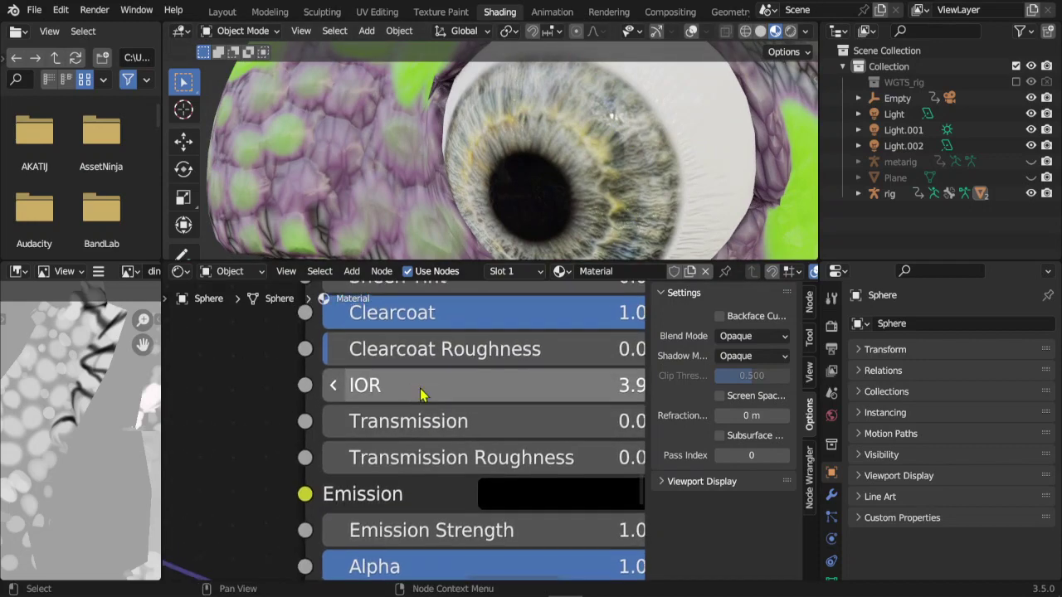
{"action": "scroll", "coordinate": [617, 162], "scroll_direction": "down", "scroll_amount": 4}
{"action": "scroll", "coordinate": [572, 166], "scroll_direction": "down", "scroll_amount": 1}
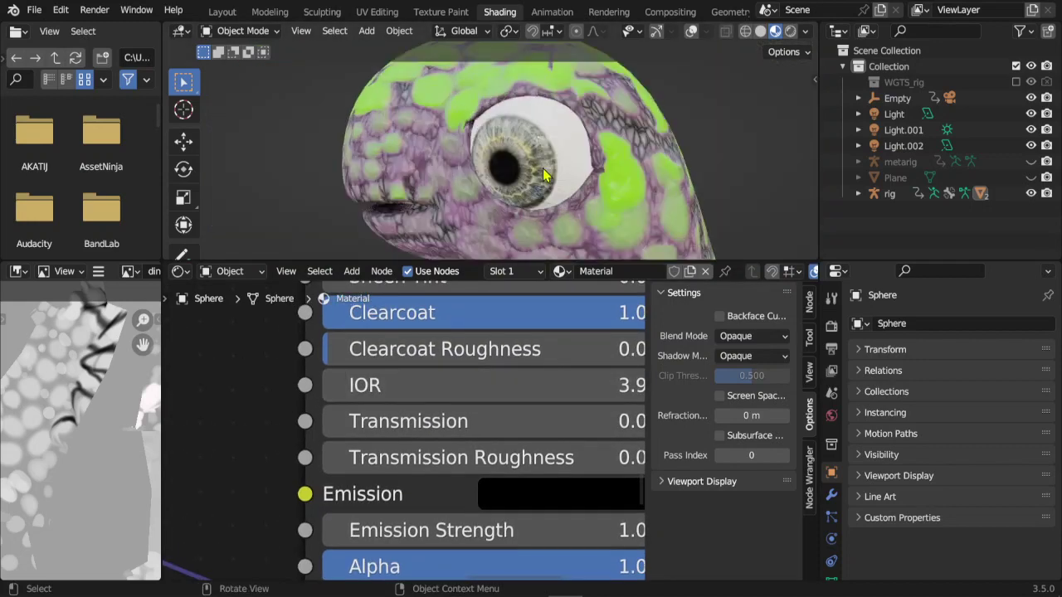
{"action": "mouse_move", "coordinate": [544, 174]}
{"action": "middle_mouse_down"}
{"action": "mouse_move", "coordinate": [602, 169]}
{"action": "mouse_move", "coordinate": [168, 164]}
{"action": "mouse_move", "coordinate": [581, 166]}
{"action": "mouse_move", "coordinate": [682, 51]}
{"action": "middle_mouse_up"}
{"action": "scroll", "coordinate": [580, 166], "scroll_direction": "down", "scroll_amount": 3}
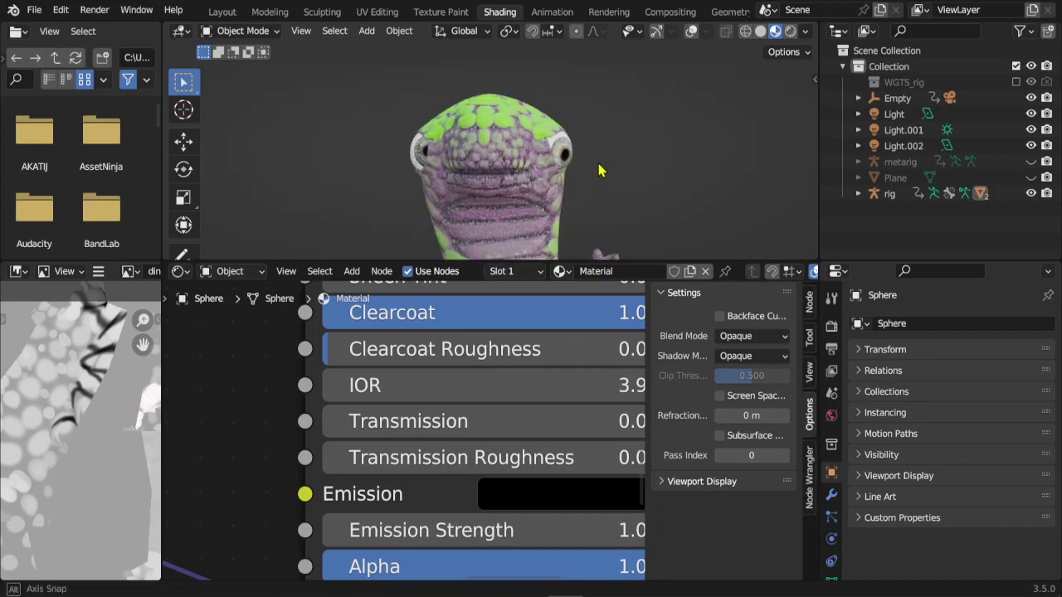
Turn on overlays, select the rig and show its Object Data properties in the Layout workspace
{"action": "left_click", "coordinate": [691, 33]}
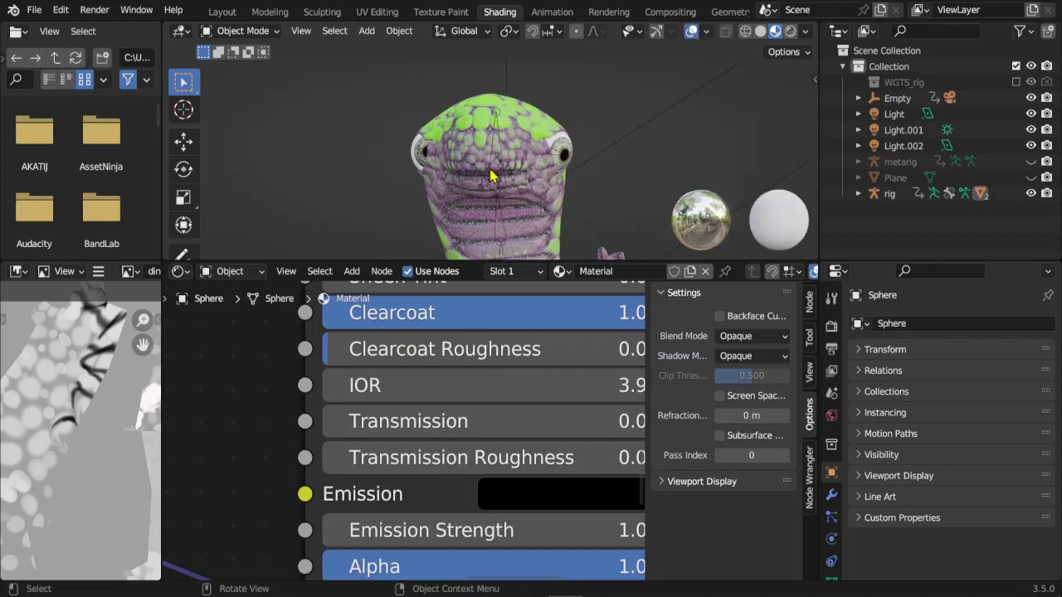
{"action": "left_click", "coordinate": [501, 120]}
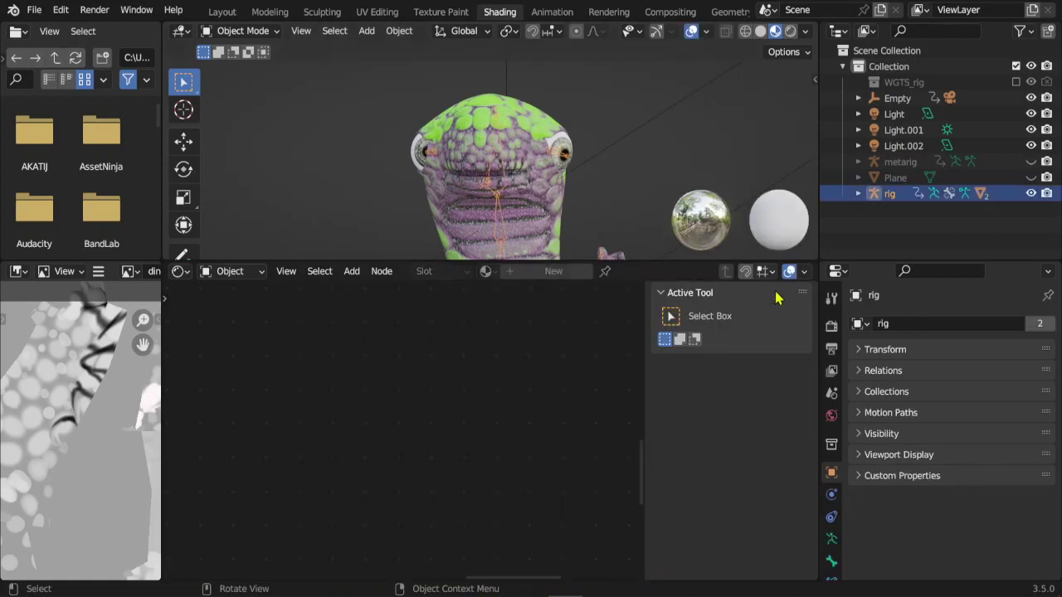
{"action": "left_click", "coordinate": [831, 539]}
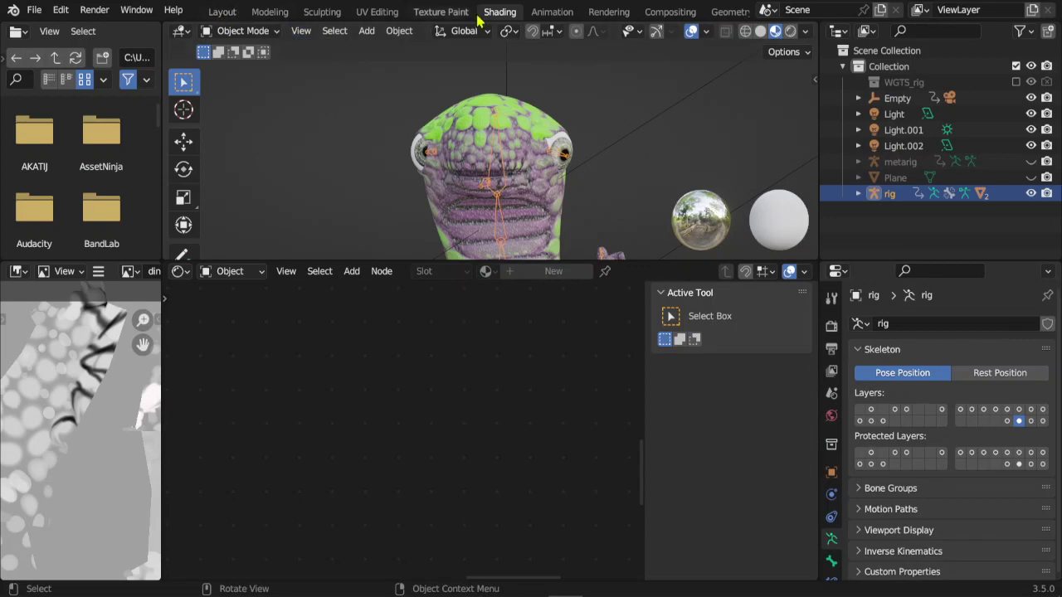
{"action": "left_click", "coordinate": [222, 12]}
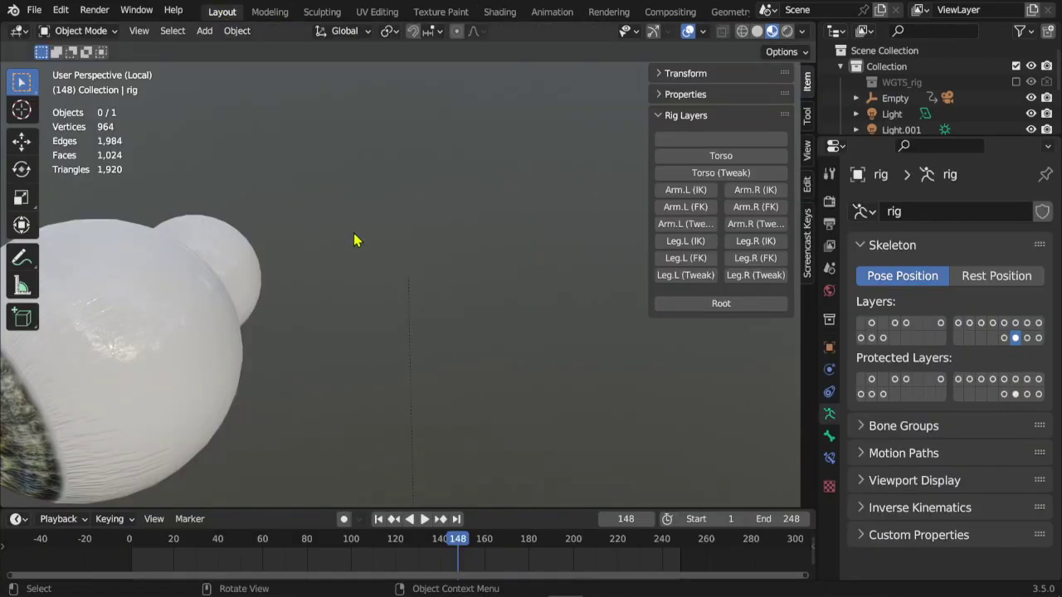
{"action": "scroll", "coordinate": [415, 282], "scroll_direction": "down", "scroll_amount": 3}
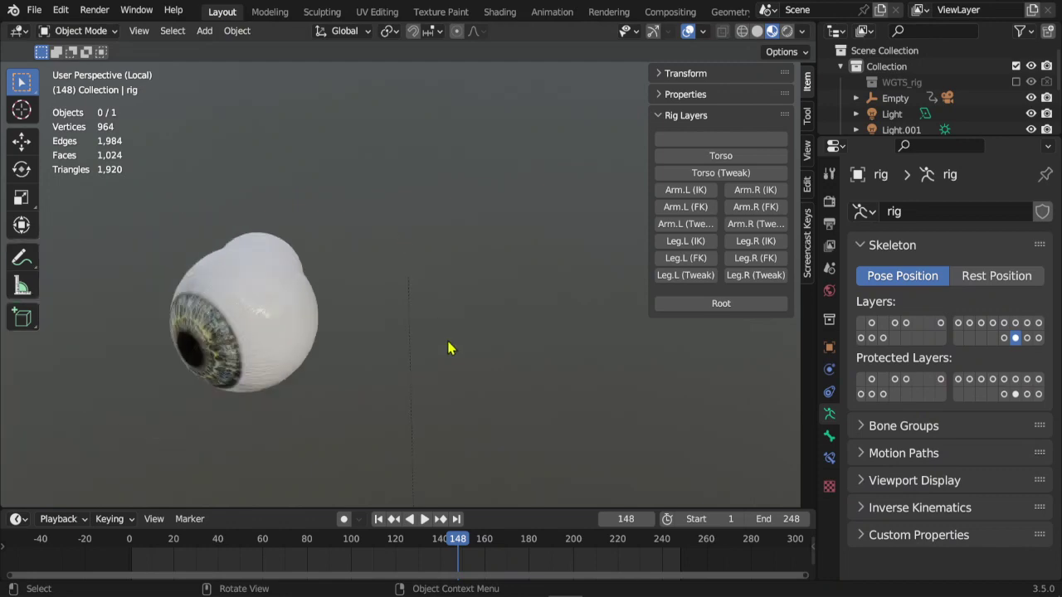
{"action": "middle_click_drag", "start_coordinate": [448, 348], "coordinate": [452, 309]}
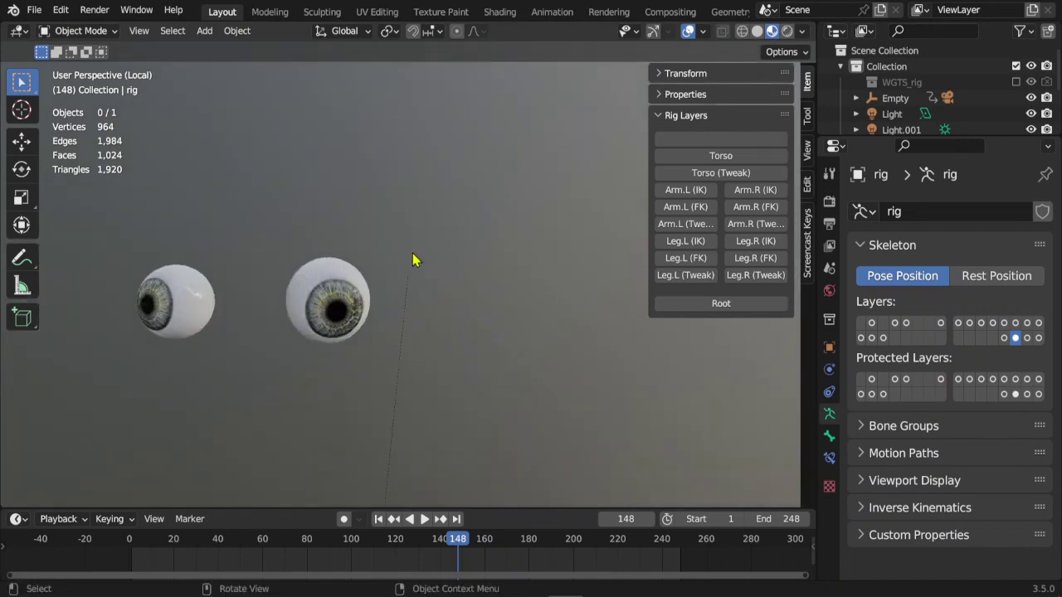
Leave Local View to bring the whole creature back and enable all Rig Layers
{"action": "key", "text": "KP_Divide"}
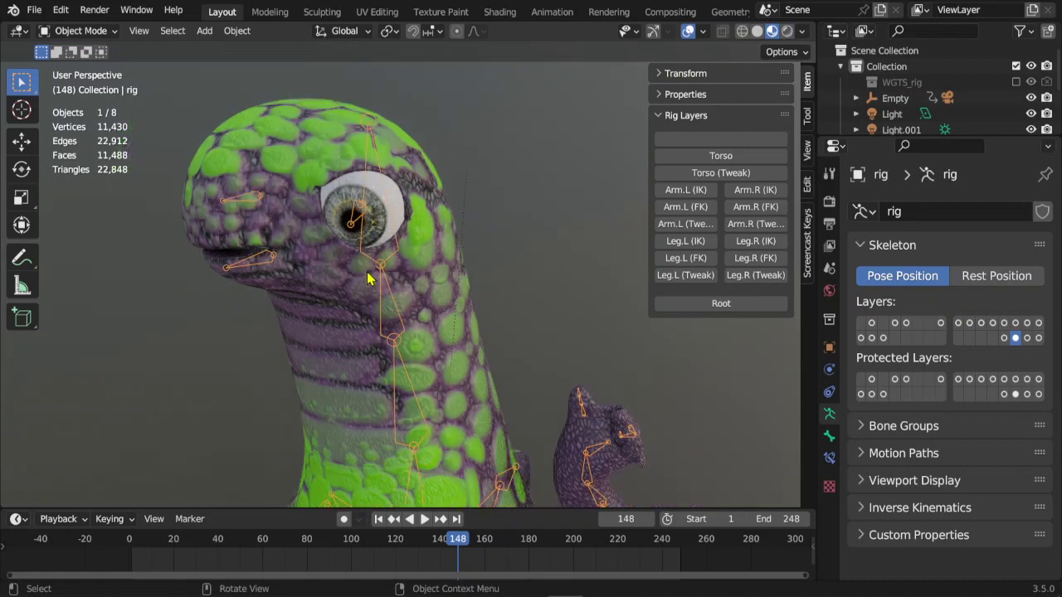
{"action": "scroll", "coordinate": [369, 279], "scroll_direction": "down", "scroll_amount": 4}
{"action": "middle_click_drag", "start_coordinate": [369, 279], "coordinate": [407, 234]}
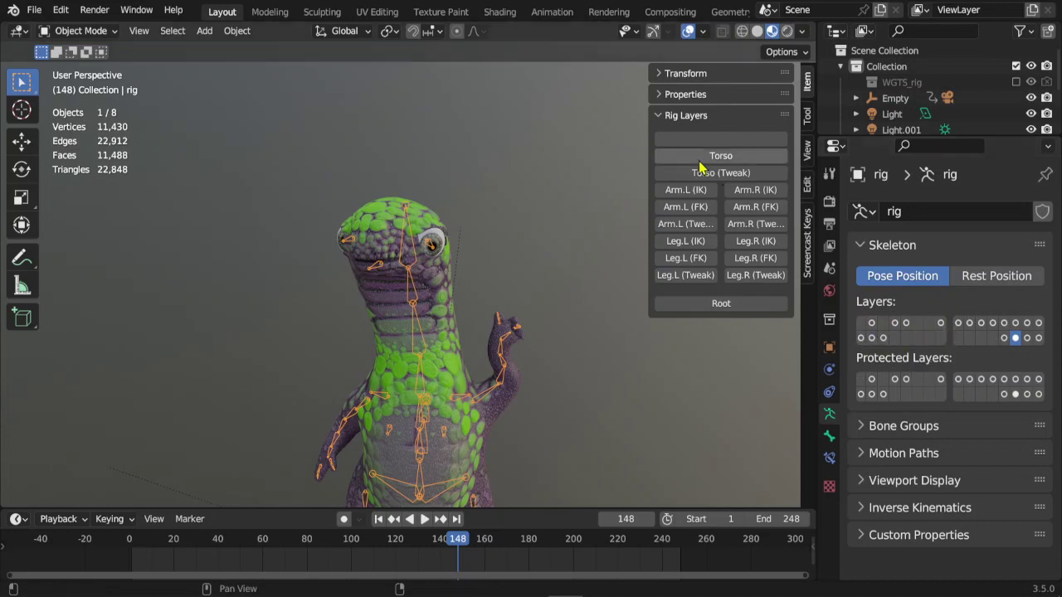
{"action": "mouse_move", "coordinate": [709, 164]}
{"action": "left_mouse_down"}
{"action": "mouse_move", "coordinate": [755, 224]}
{"action": "mouse_move", "coordinate": [721, 305]}
{"action": "left_mouse_up"}
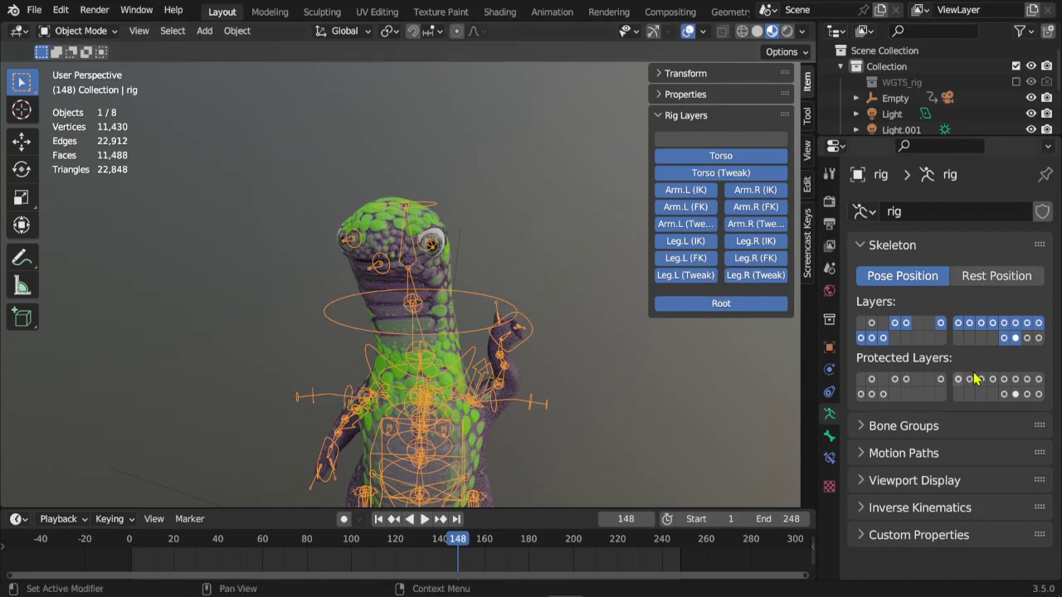
Hide one bone layer, reselect the rig armature and enter Pose Mode
{"action": "left_click", "coordinate": [1017, 339]}
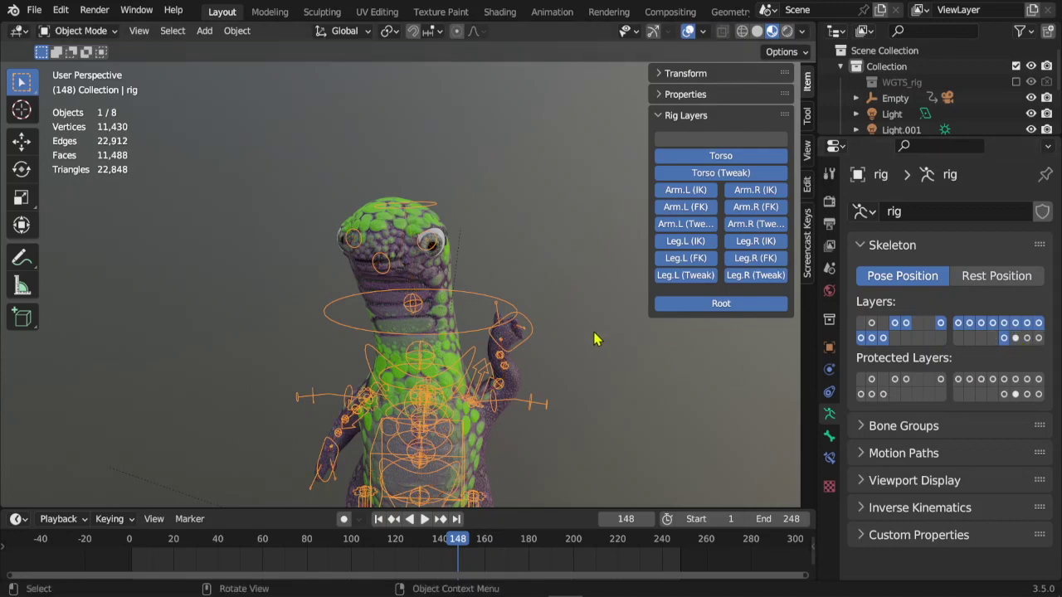
{"action": "scroll", "coordinate": [593, 339], "scroll_direction": "up", "scroll_amount": 3}
{"action": "left_click", "coordinate": [406, 228]}
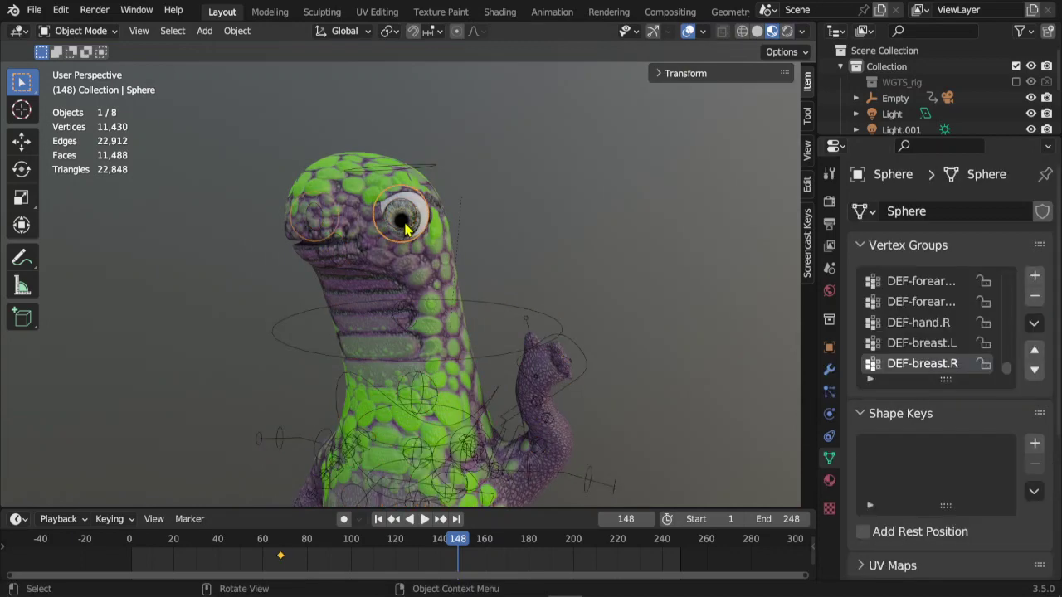
{"action": "left_click", "coordinate": [486, 307]}
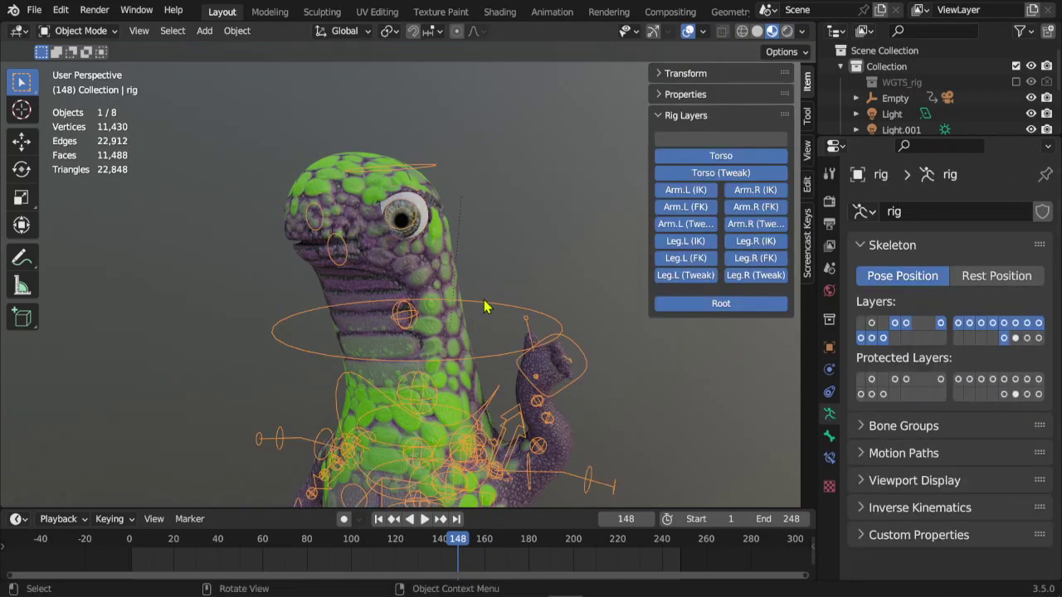
{"action": "key", "text": "ctrl"}
{"action": "key", "text": "ctrl+Tab"}
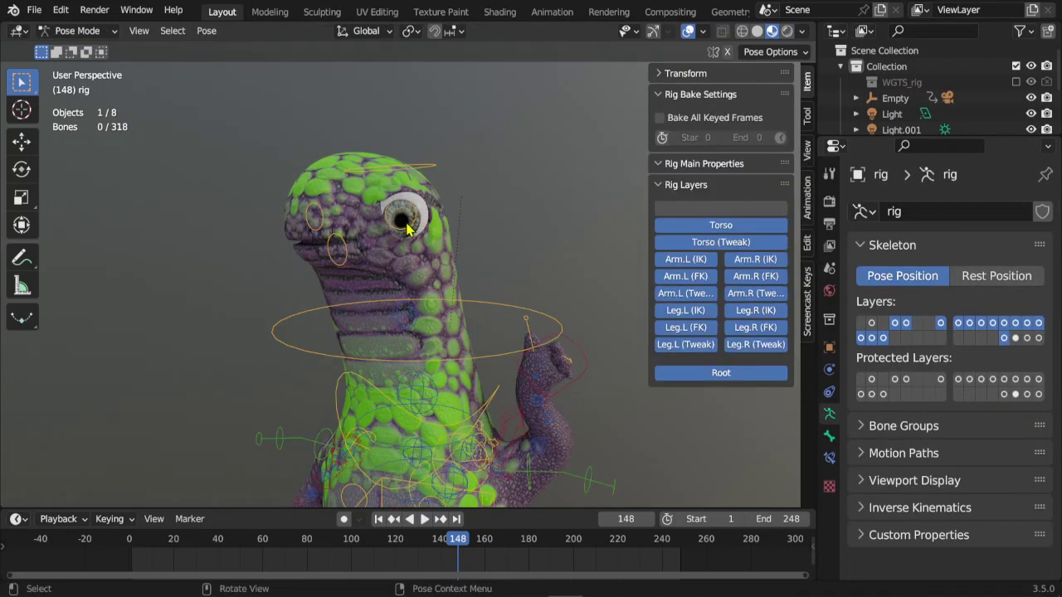
Rotate the right eye bone yeux.R with free trackball rotation
{"action": "left_click", "coordinate": [407, 228]}
{"action": "key", "text": "r"}
{"action": "key", "text": "r"}
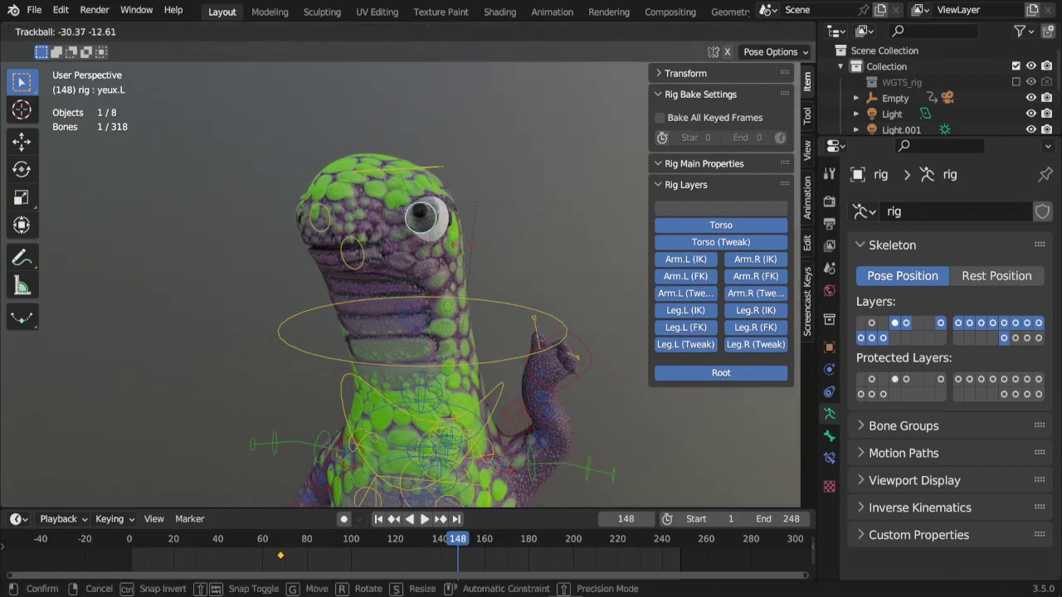
{"action": "key", "text": "Escape"}
{"action": "middle_click_drag", "start_coordinate": [379, 319], "coordinate": [461, 317]}
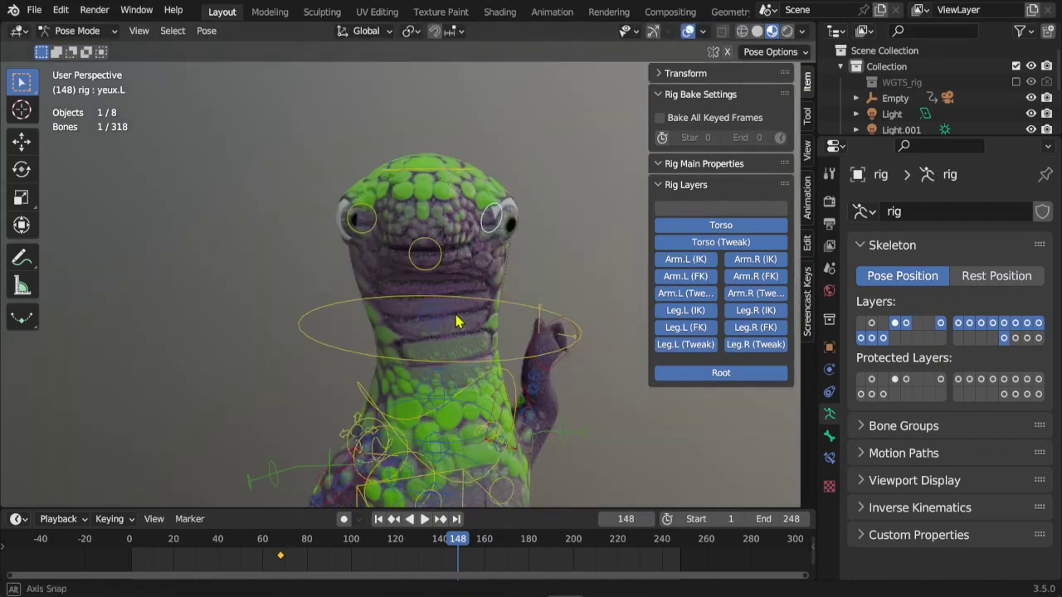
{"action": "left_click", "coordinate": [383, 222]}
{"action": "key", "text": "r"}
{"action": "key", "text": "r"}
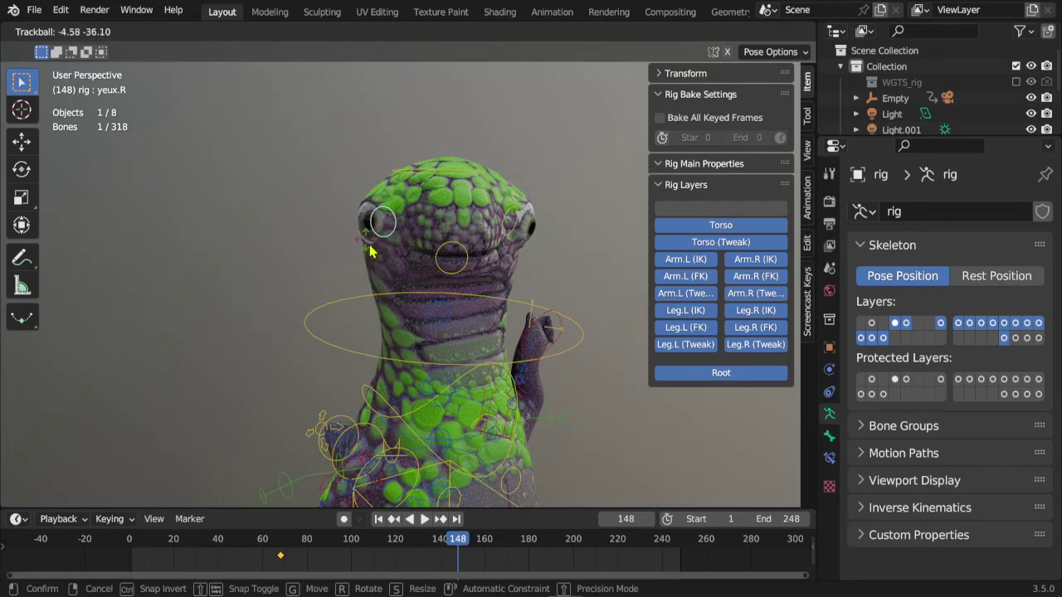
{"action": "left_click", "coordinate": [378, 229]}
Trackball-rotate the left eye bone yeux.L and orbit around the head to check both eyes
{"action": "mouse_move", "coordinate": [378, 228]}
{"action": "middle_mouse_down"}
{"action": "mouse_move", "coordinate": [415, 304]}
{"action": "mouse_move", "coordinate": [374, 301]}
{"action": "mouse_move", "coordinate": [383, 229]}
{"action": "middle_mouse_up"}
{"action": "left_click", "coordinate": [382, 229]}
{"action": "key", "text": "r"}
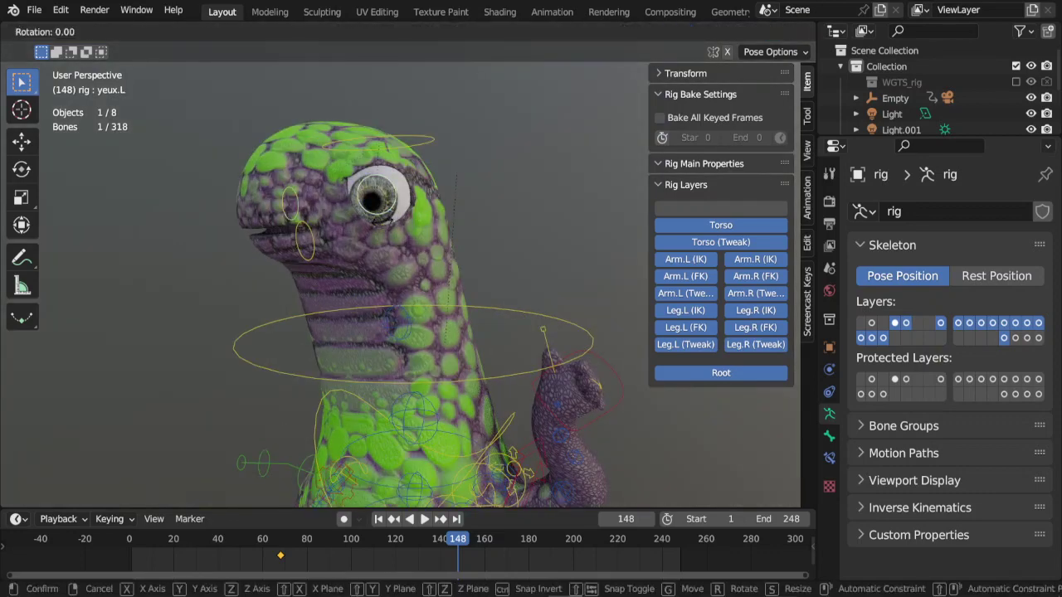
{"action": "key", "text": "r"}
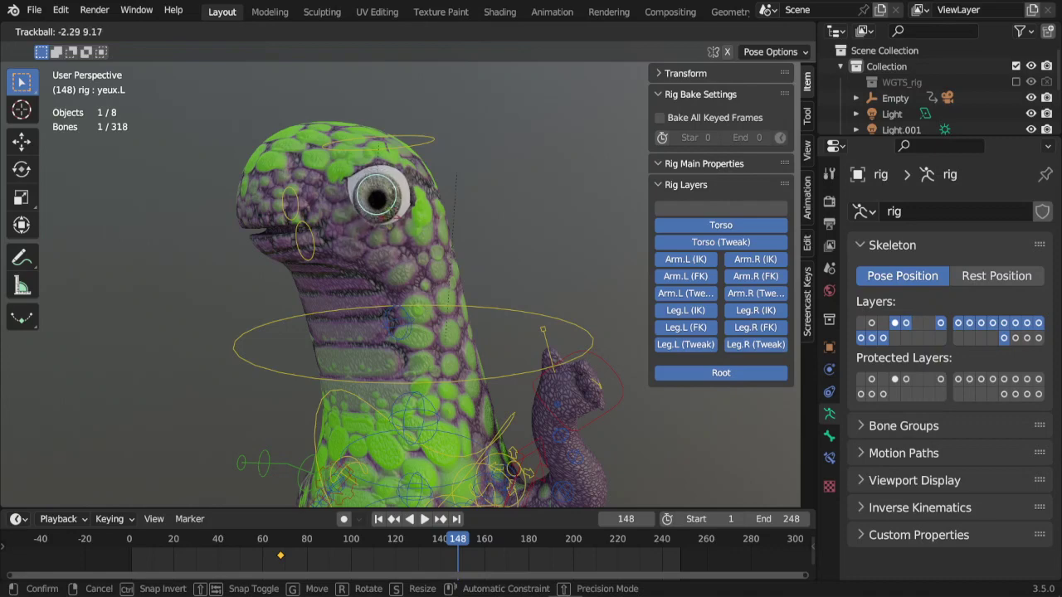
{"action": "left_click", "coordinate": [431, 254]}
{"action": "mouse_move", "coordinate": [431, 253]}
{"action": "middle_mouse_down"}
{"action": "mouse_move", "coordinate": [345, 268]}
{"action": "mouse_move", "coordinate": [523, 244]}
{"action": "middle_mouse_up"}
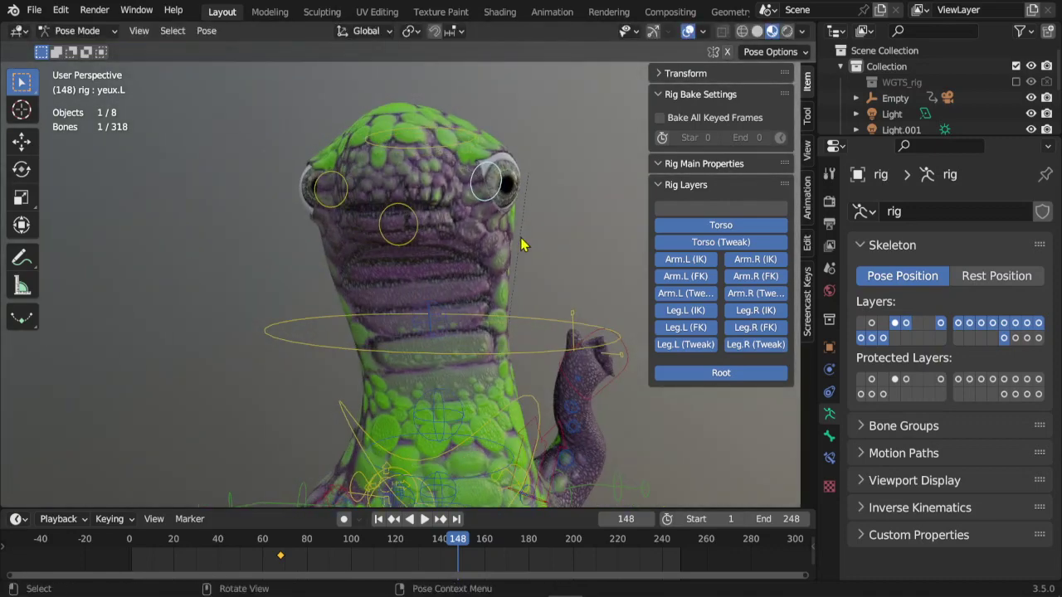
{"action": "middle_click_drag", "start_coordinate": [524, 246], "coordinate": [533, 283]}
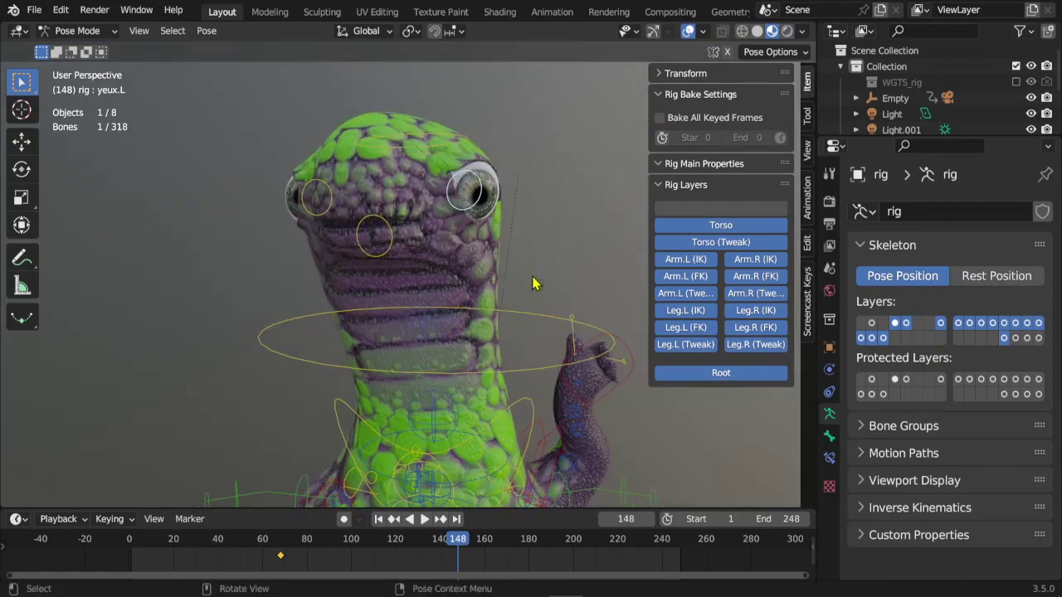